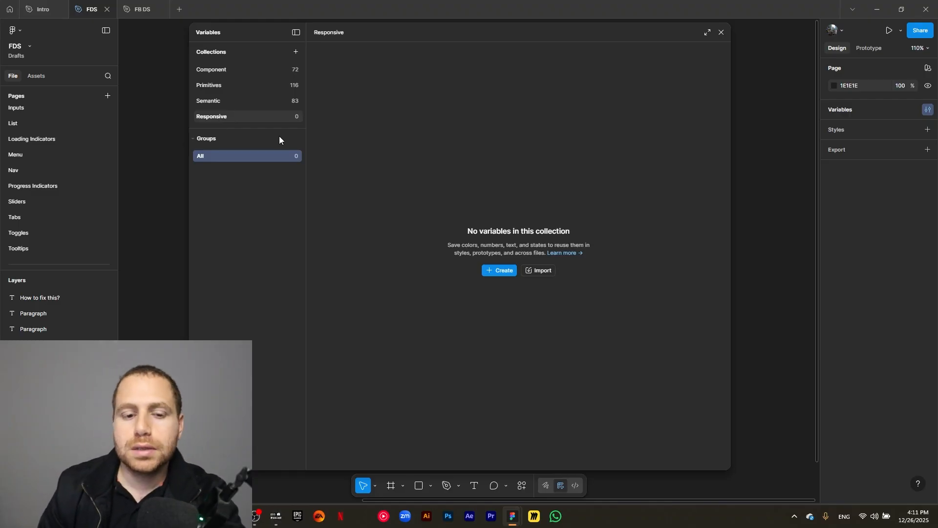
- Create a number variable named Grid in the empty Responsive collection
click(501, 270)
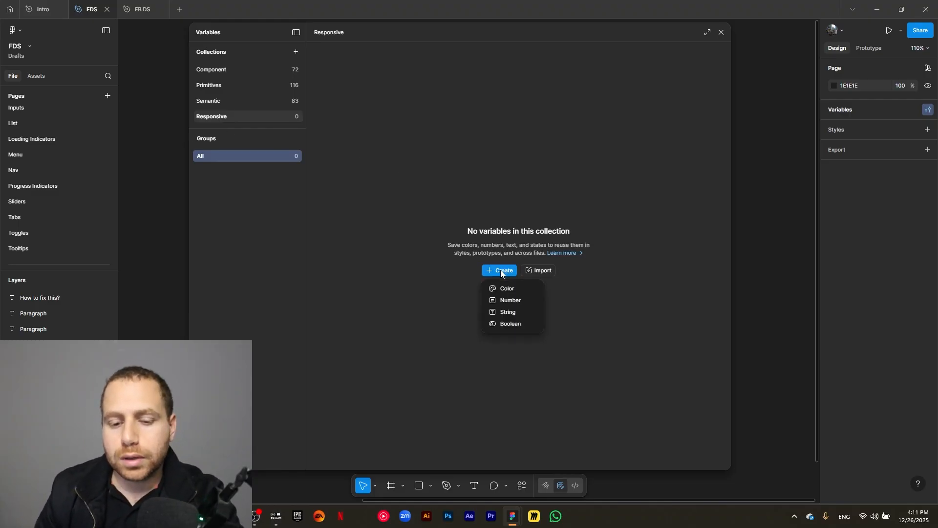
click(500, 300)
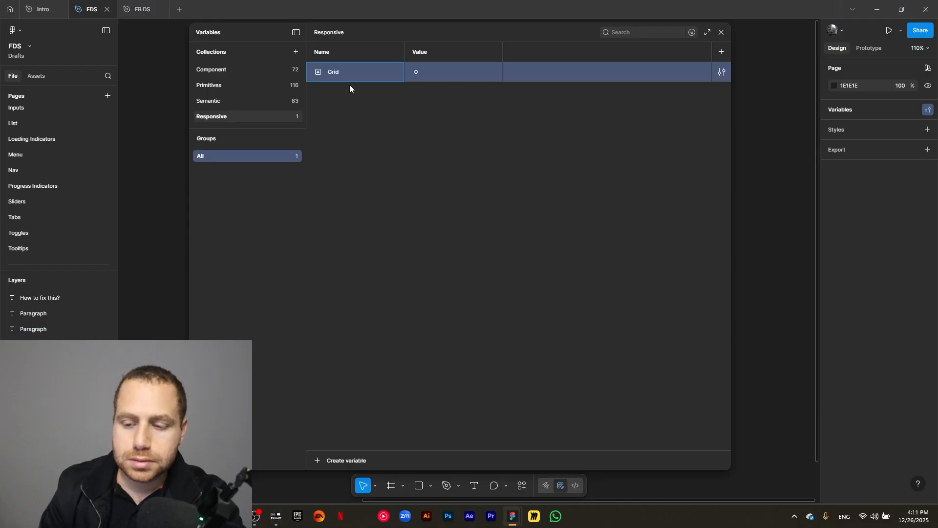
key(Return)
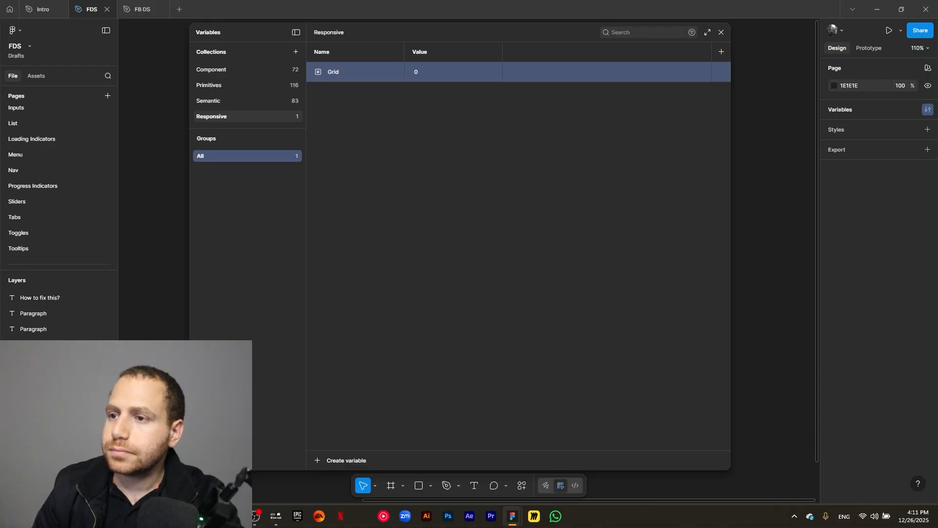
- Rename the variable to Grid/breakpoint so it sits in a Grid group
click(362, 143)
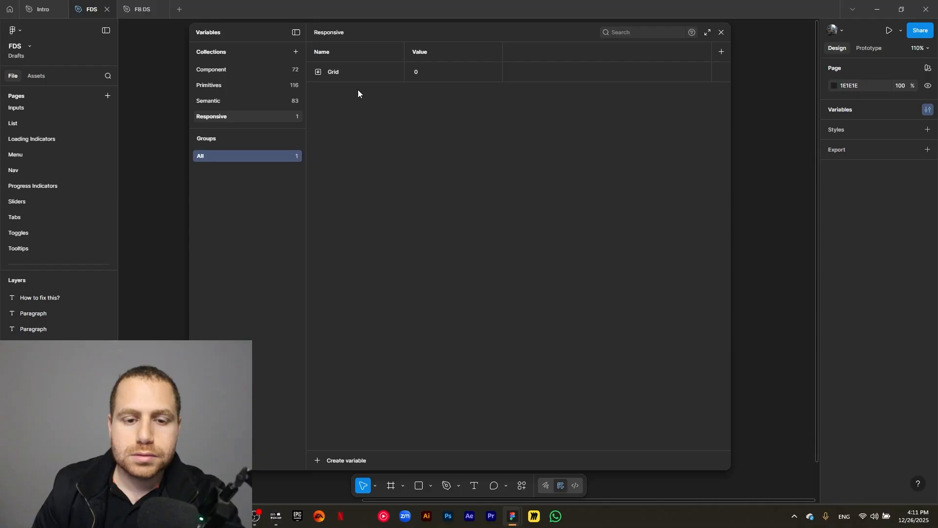
click(354, 73)
click(354, 72)
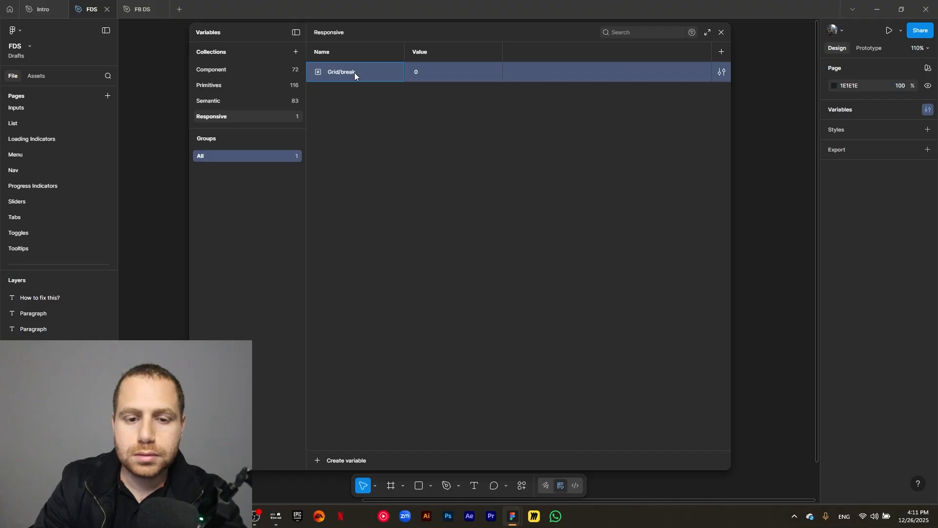
text(/breakpoint)
key(Return)
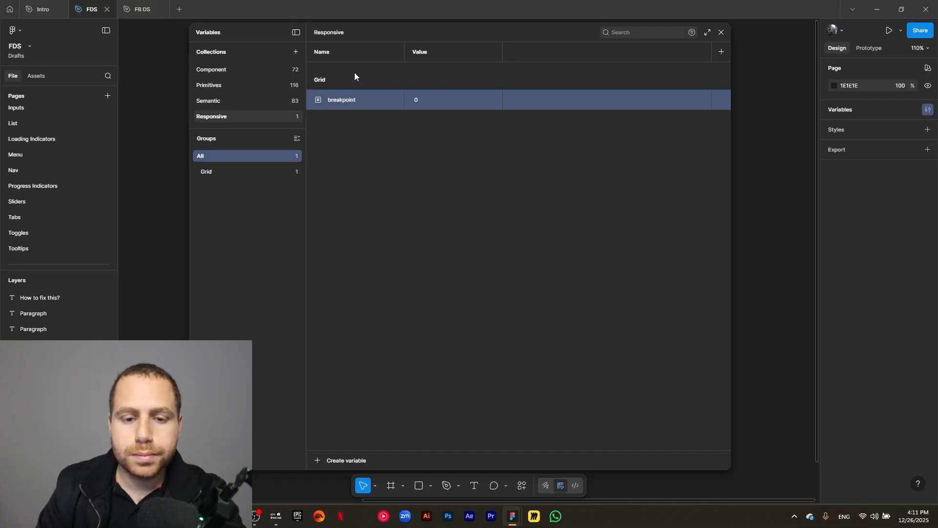
- Set the breakpoint variable's value to 375
click(417, 97)
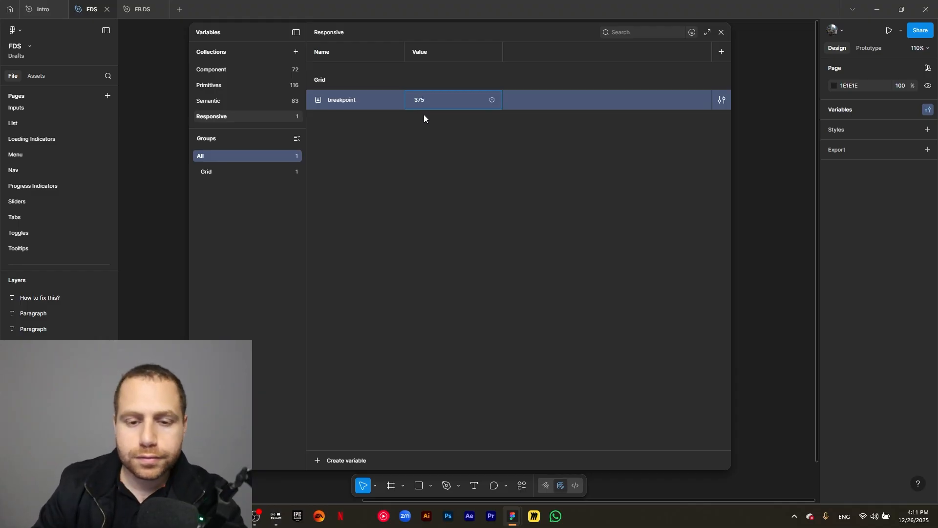
click(423, 163)
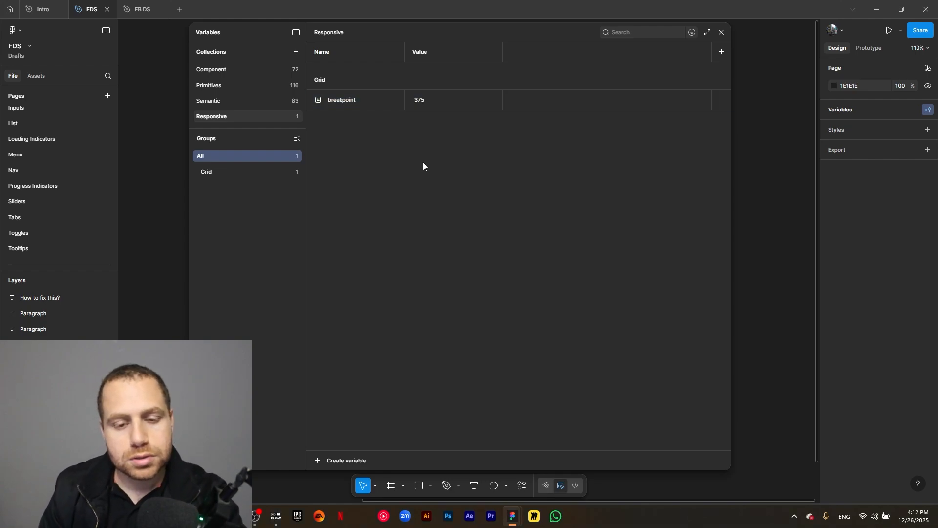
- Rename the collection's first mode to mobile
double_click(420, 52)
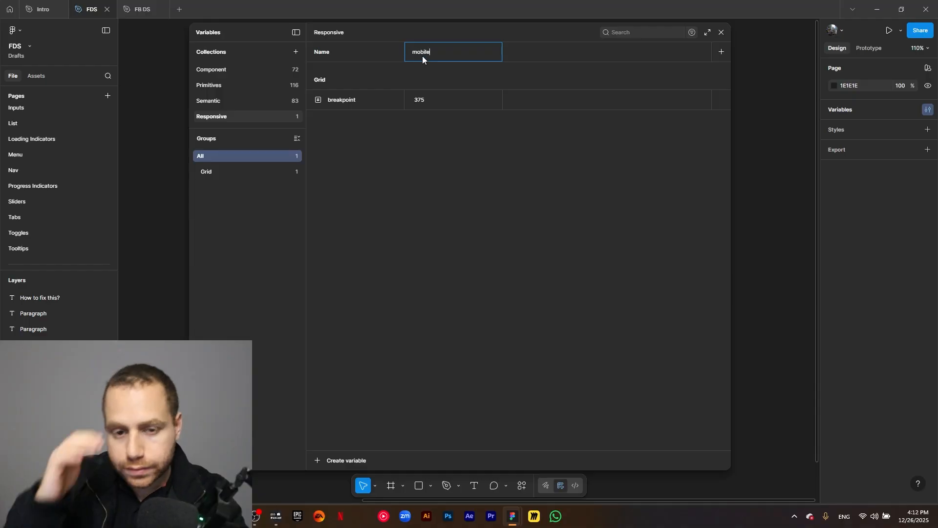
text(mobile)
click(506, 207)
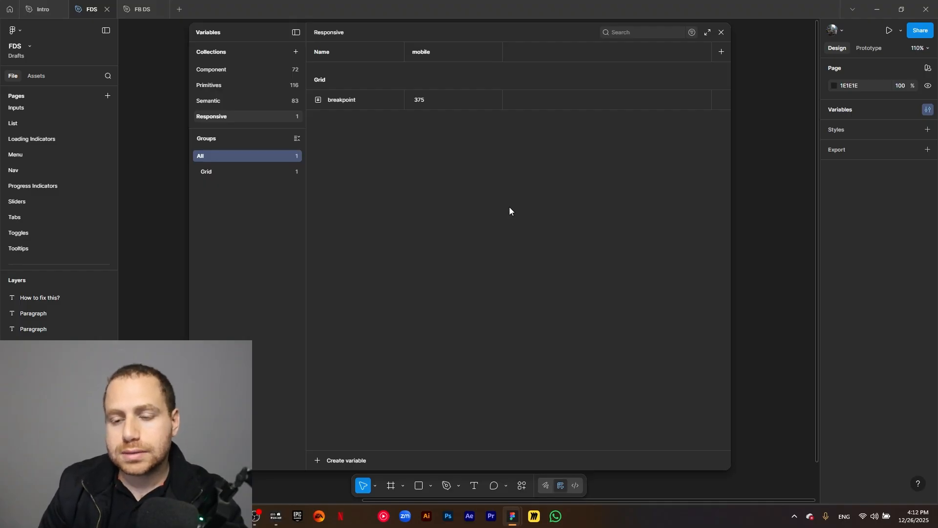
- Add two more modes to the collection, named Tablet and Desktop
click(722, 52)
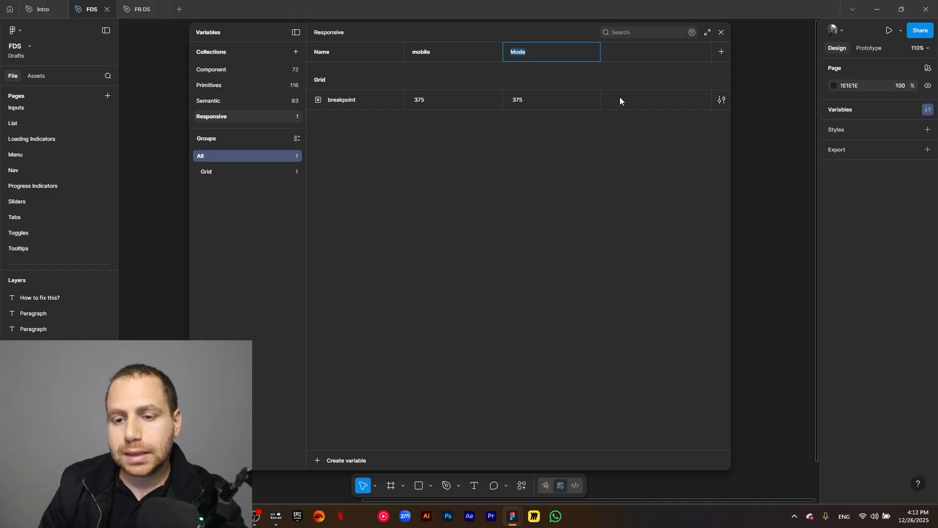
text(Tablet)
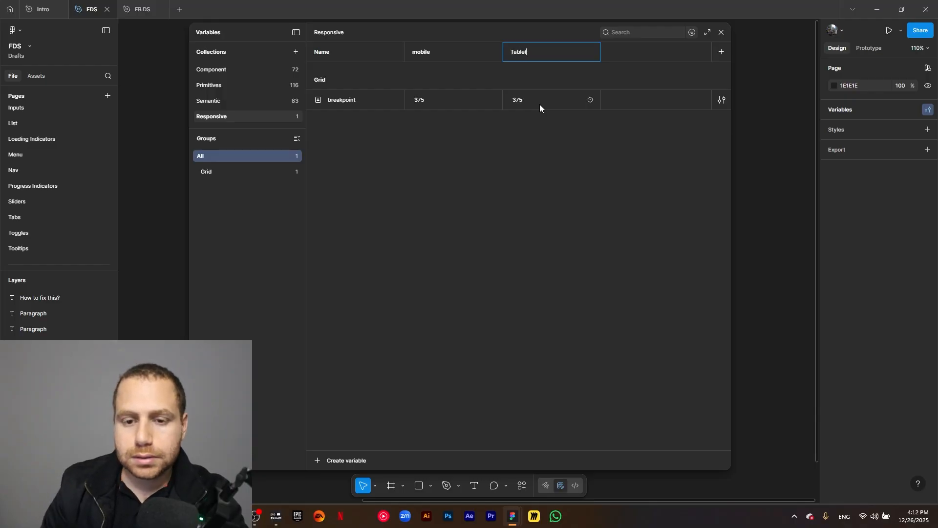
key(Return)
click(722, 52)
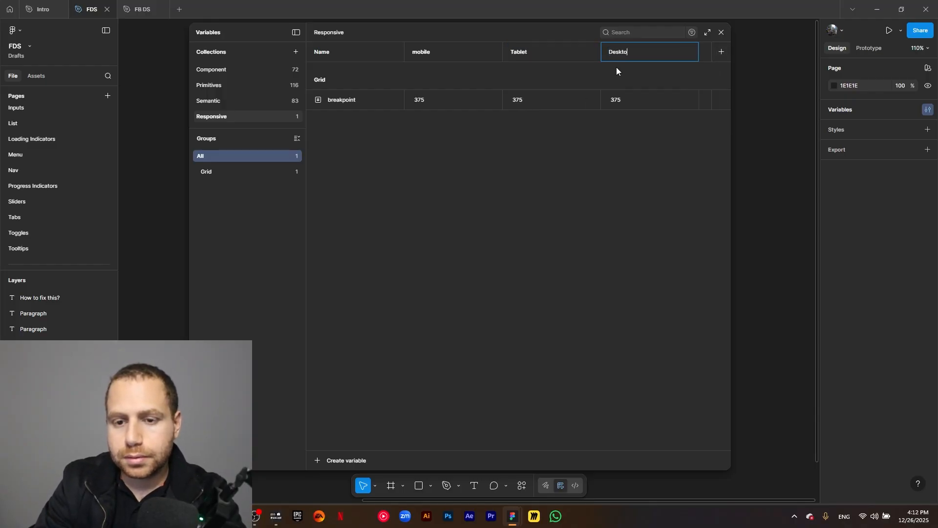
key(Return)
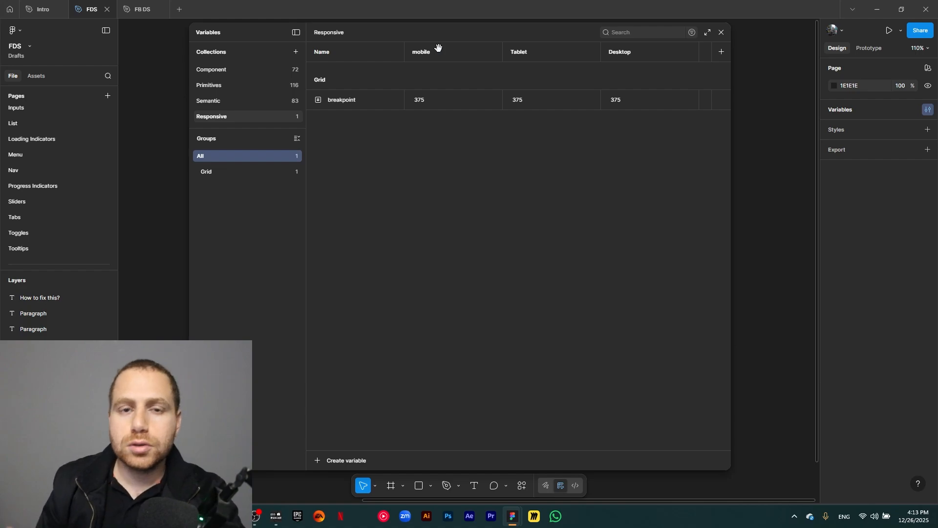
- Duplicate the breakpoint variable and rename the copy Button-height
click(363, 101)
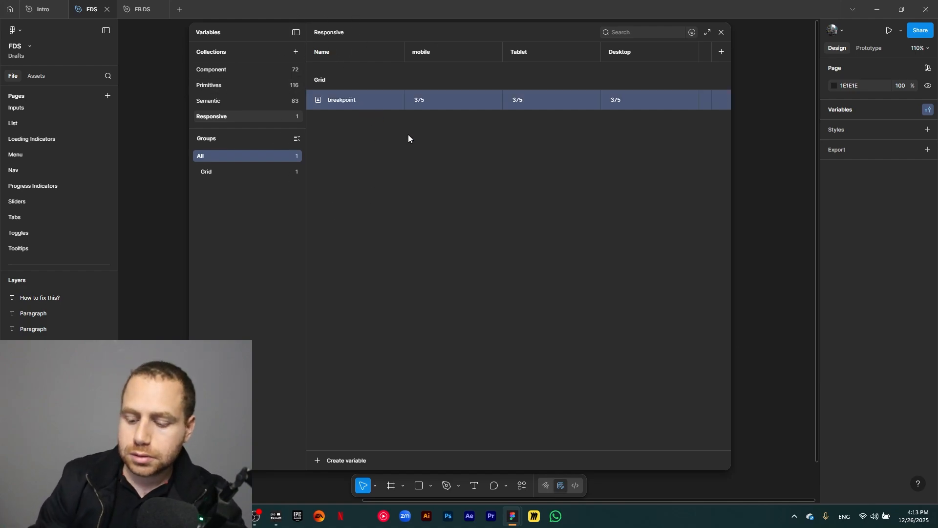
key(ctrl+d)
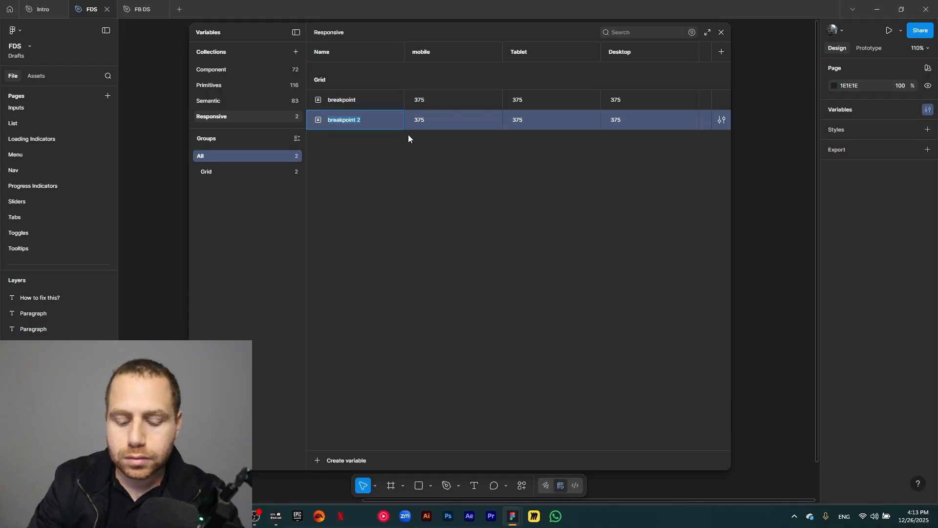
text(Button)
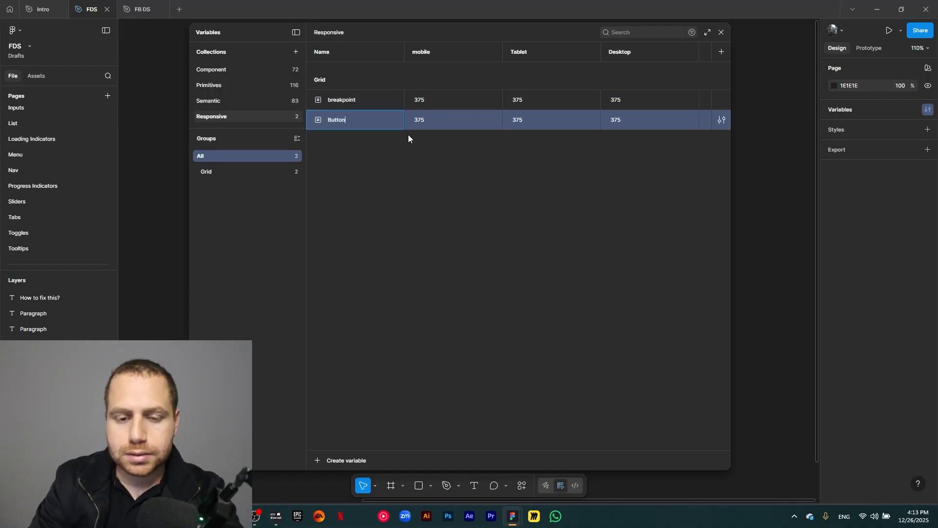
text(-height)
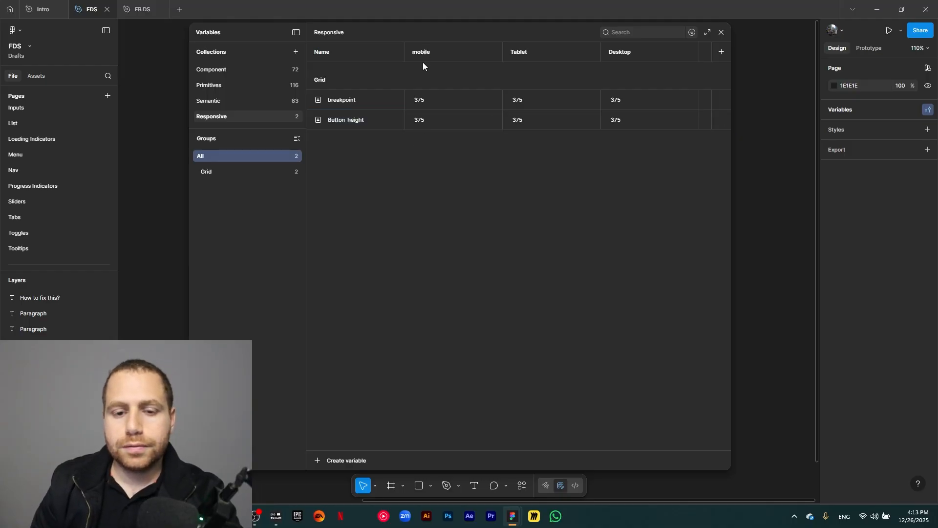
- Set Button-height to 44 for mobile, 44 for Tablet and 32 for Desktop
double_click(422, 118)
text(44)
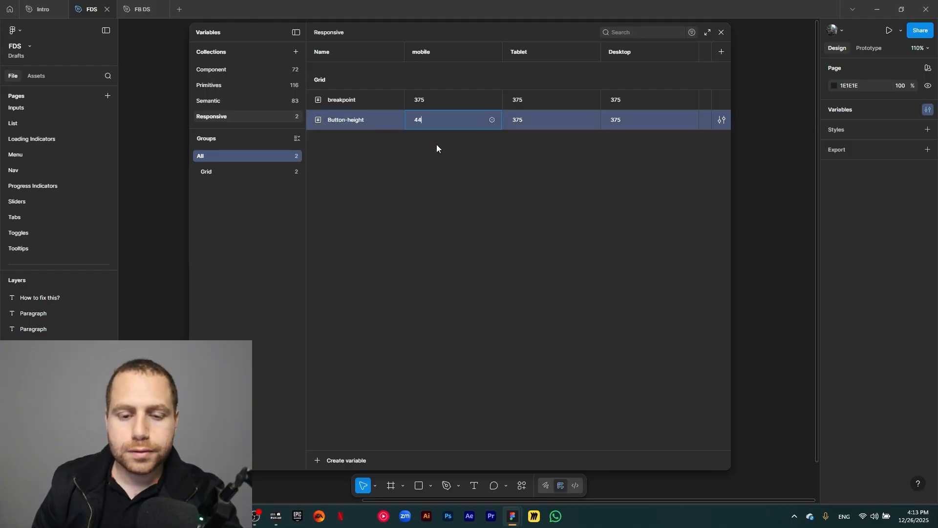
click(436, 144)
double_click(527, 118)
text(44)
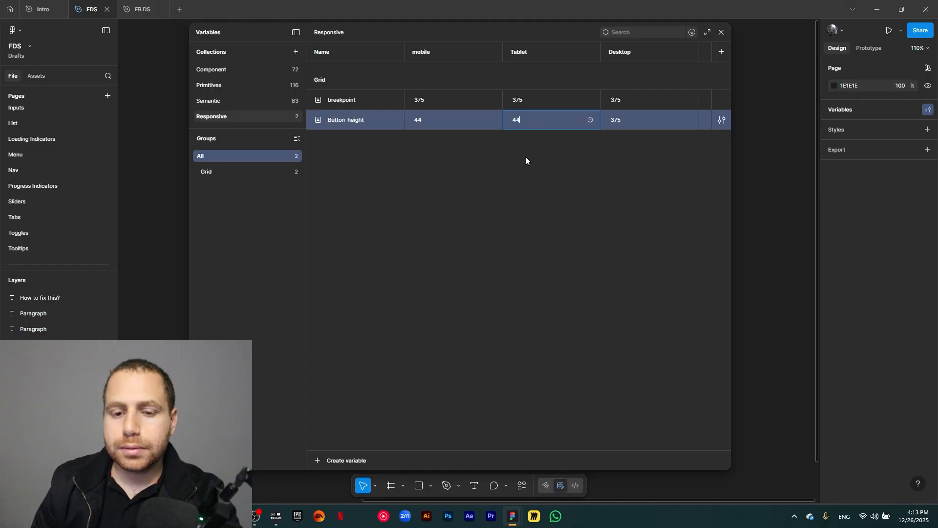
click(526, 157)
double_click(618, 120)
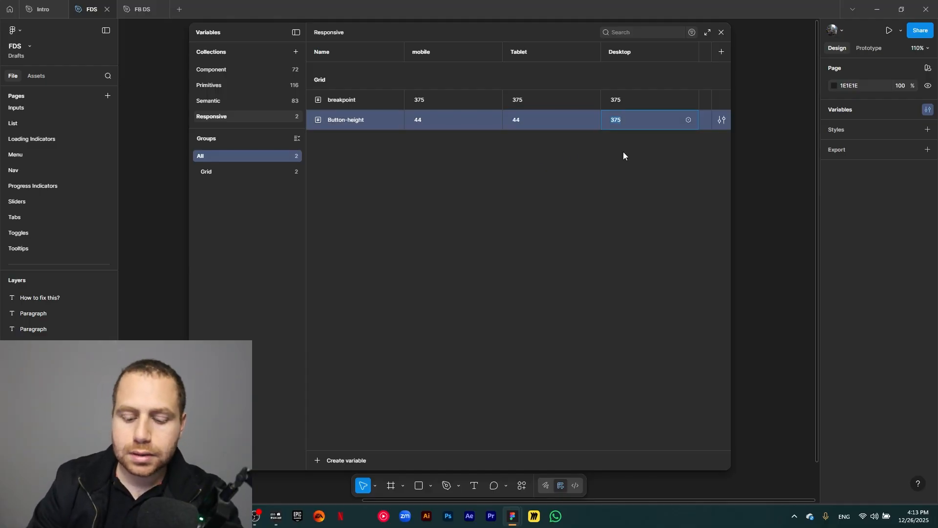
text(32)
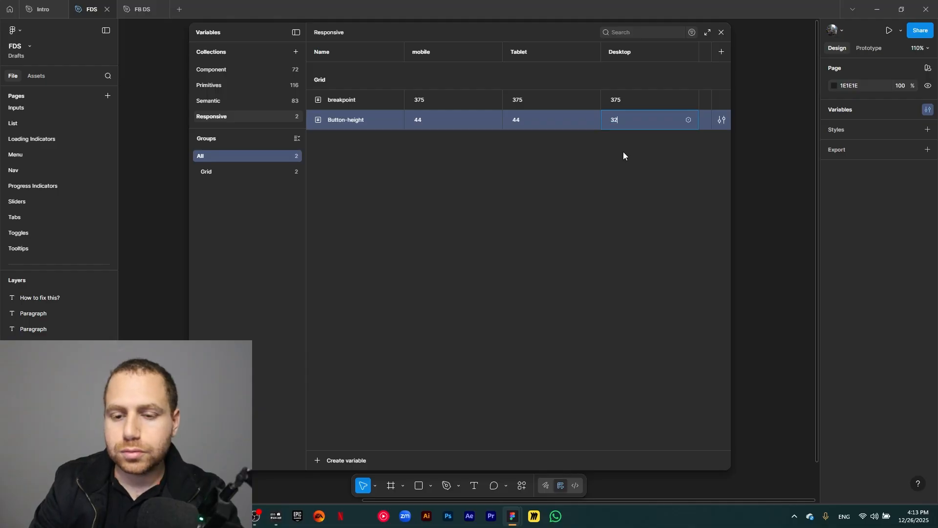
click(557, 150)
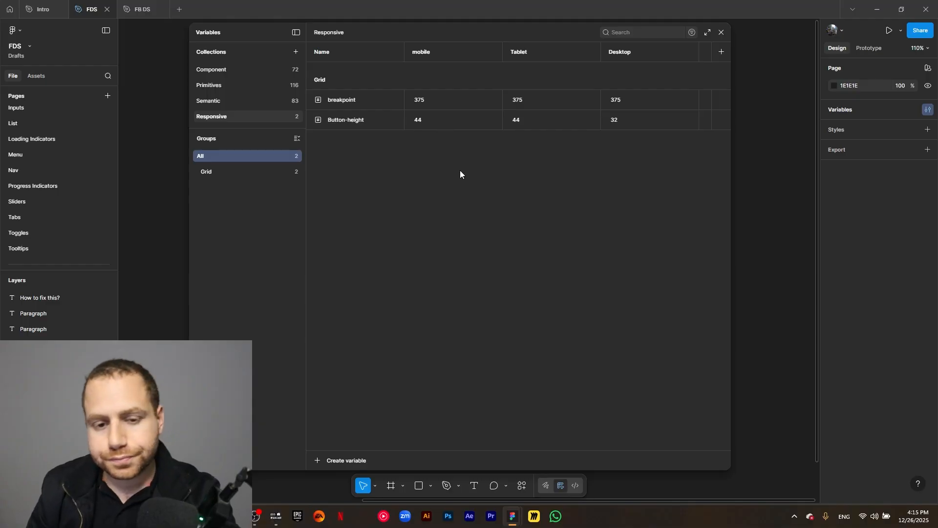
- Delete the Button-height variable
click(360, 119)
right_click(362, 120)
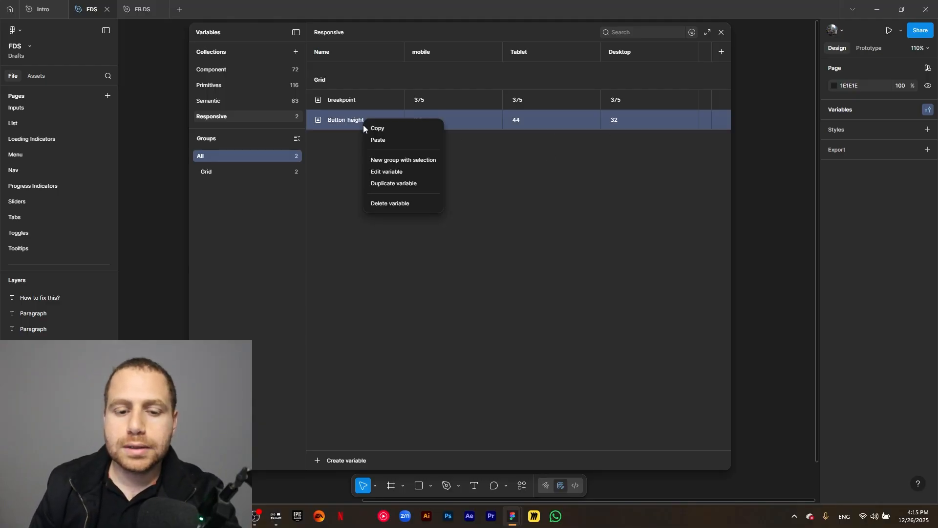
click(407, 205)
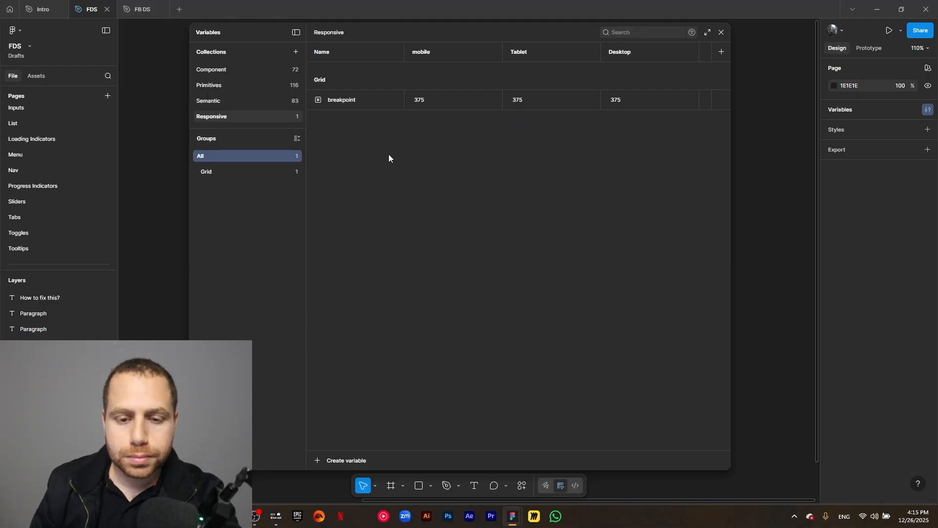
- Delete the Desktop mode from the collection
click(357, 104)
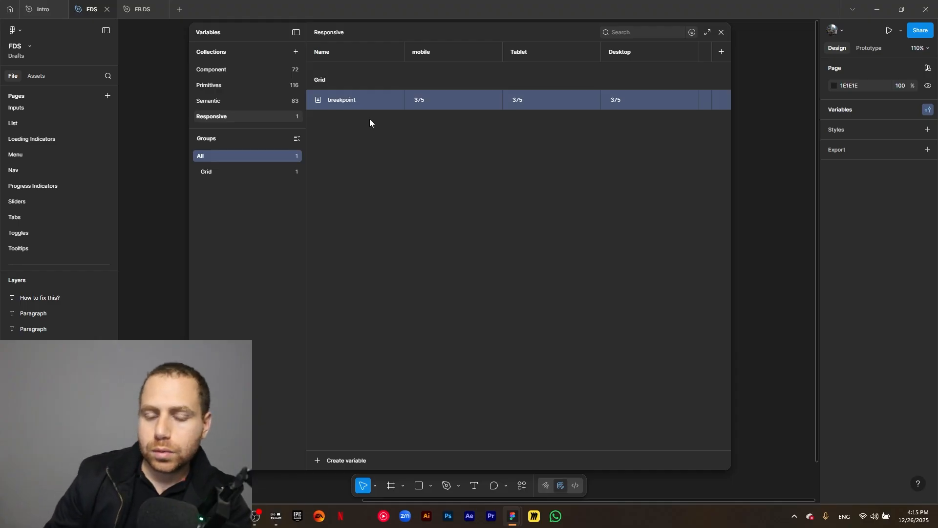
click(572, 52)
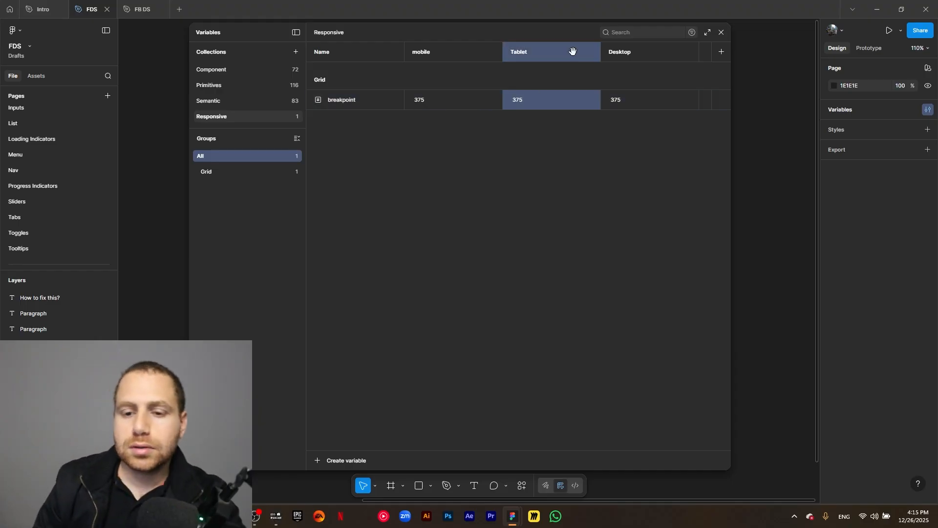
right_click(618, 52)
click(641, 147)
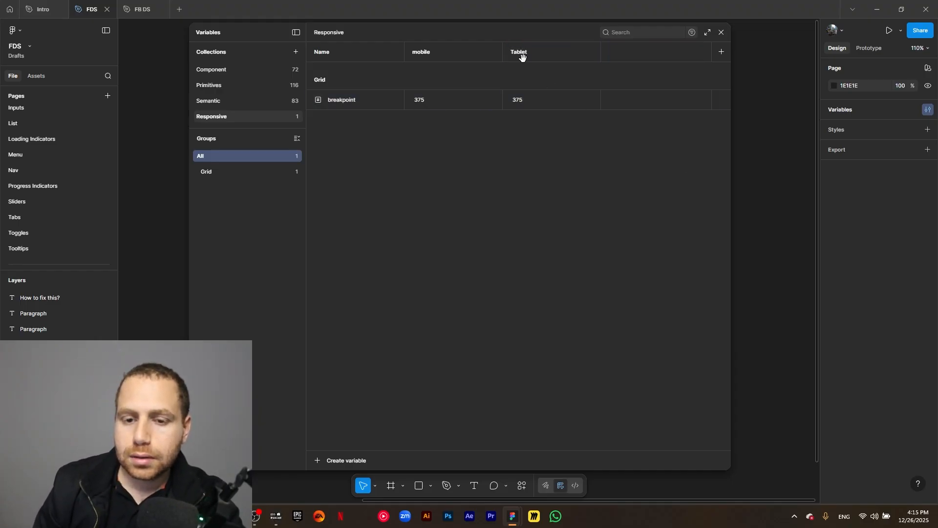
- Delete the Tablet mode from the collection
right_click(519, 43)
click(517, 51)
right_click(517, 51)
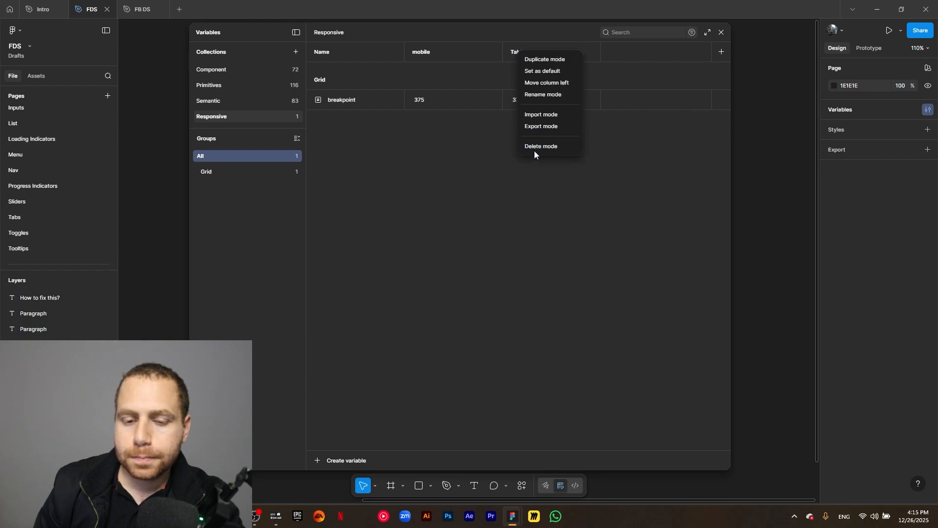
click(535, 149)
click(353, 103)
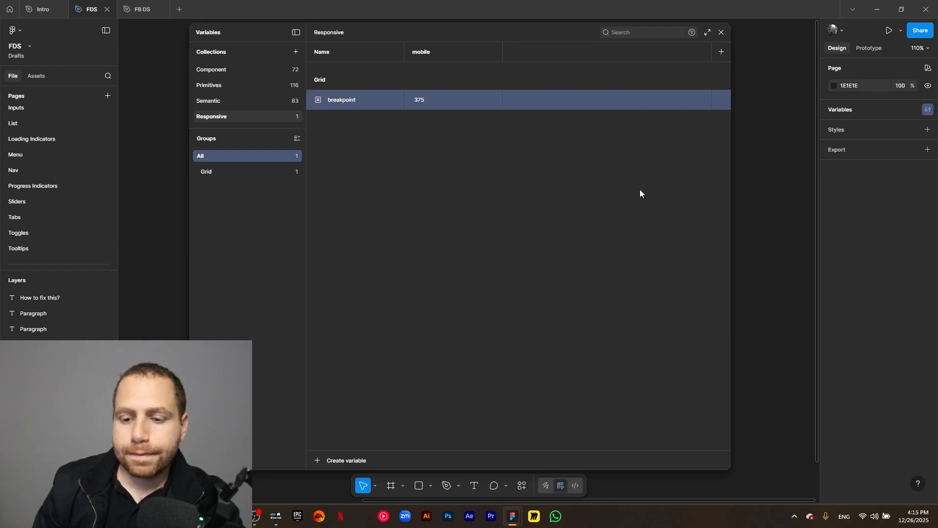
- Create a new number variable named columns in the Grid group
click(317, 462)
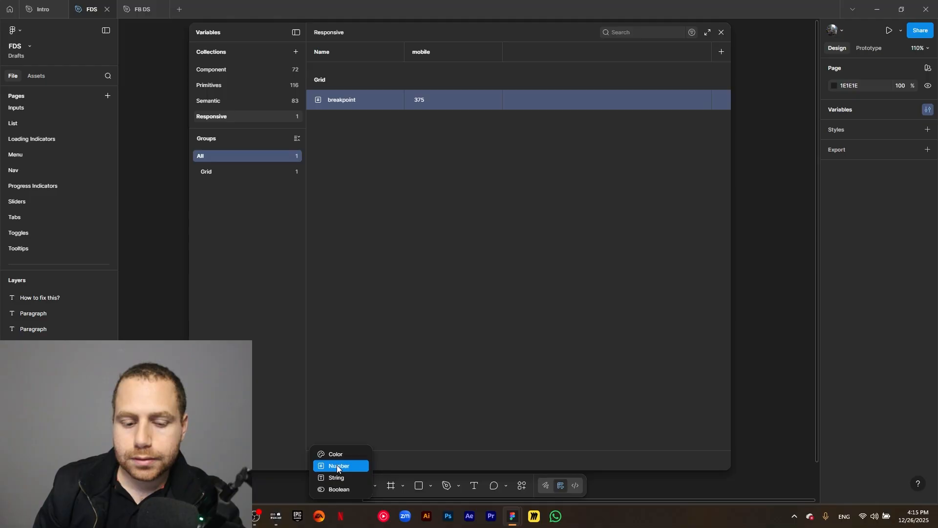
click(337, 466)
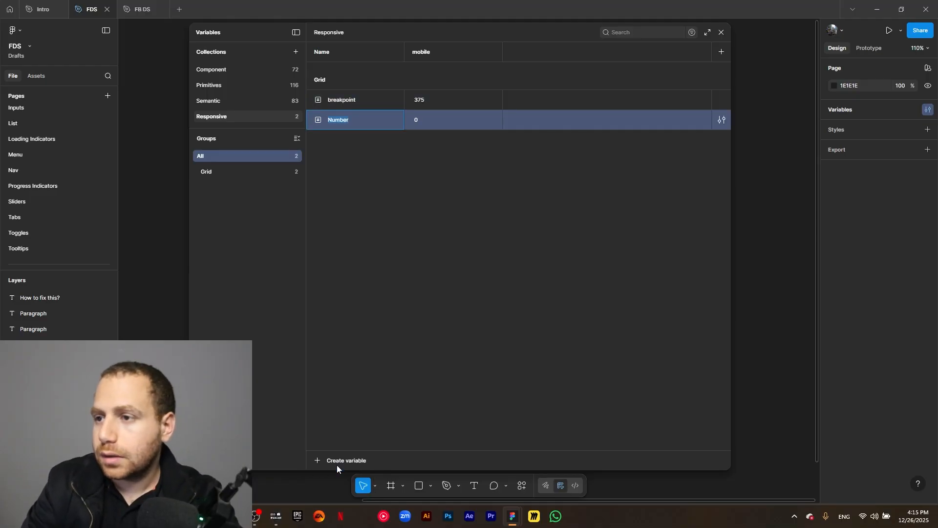
text(clumns)
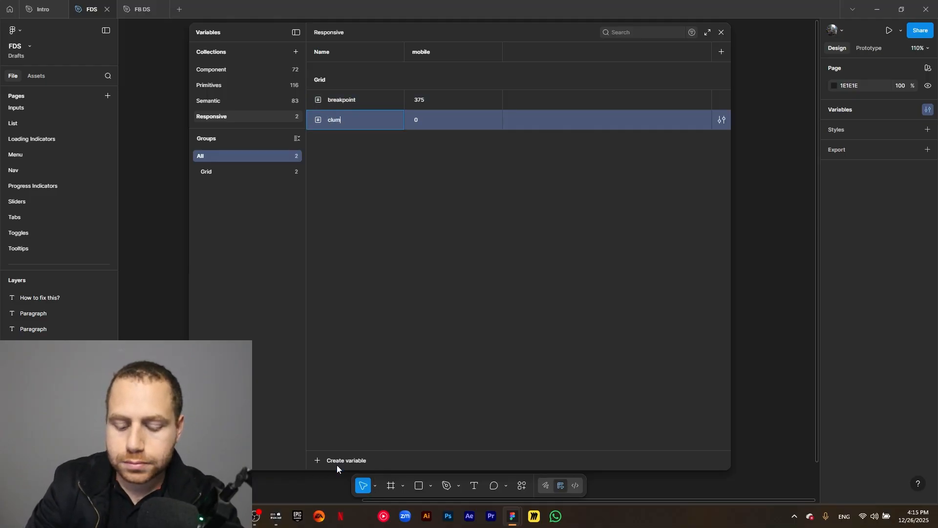
click(326, 120)
text(o)
click(344, 134)
- Set the columns variable's mobile value to the Pixels/4 variable alias
click(430, 122)
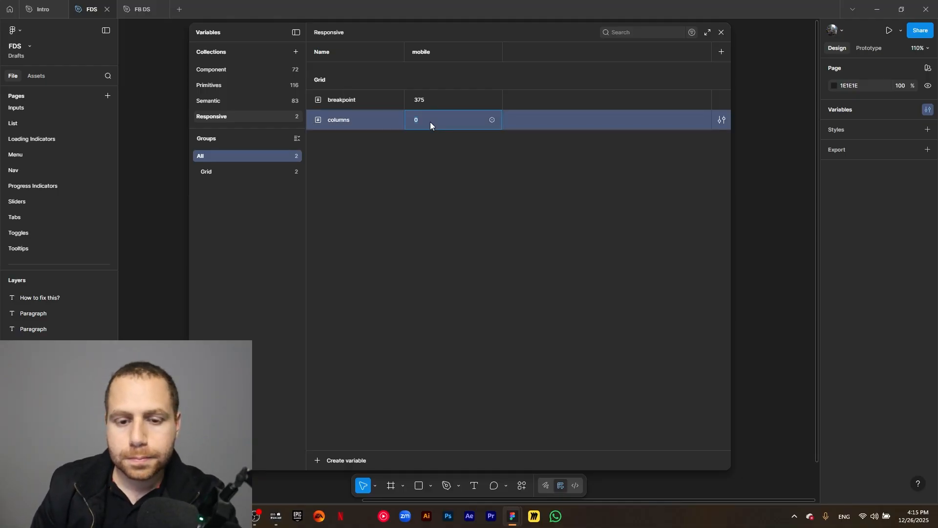
click(489, 121)
text(pirx)
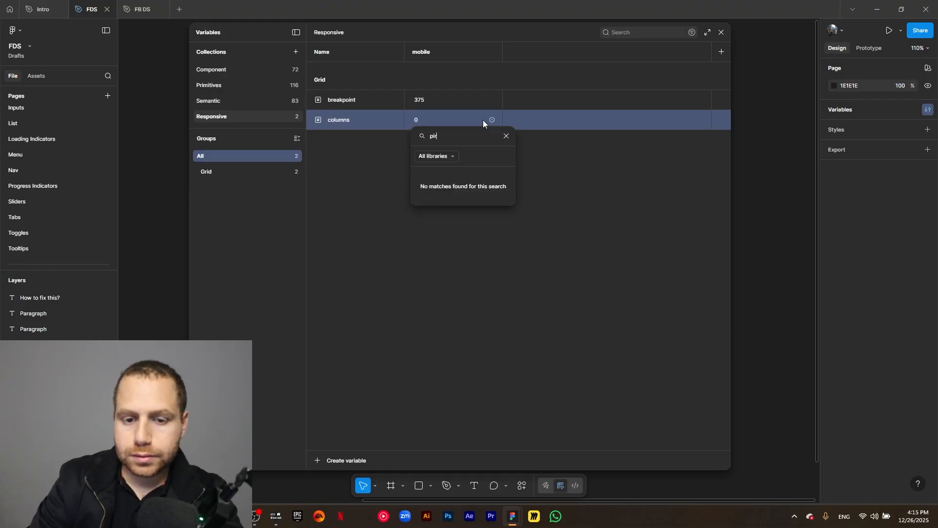
key(BackSpace)
key(BackSpace)
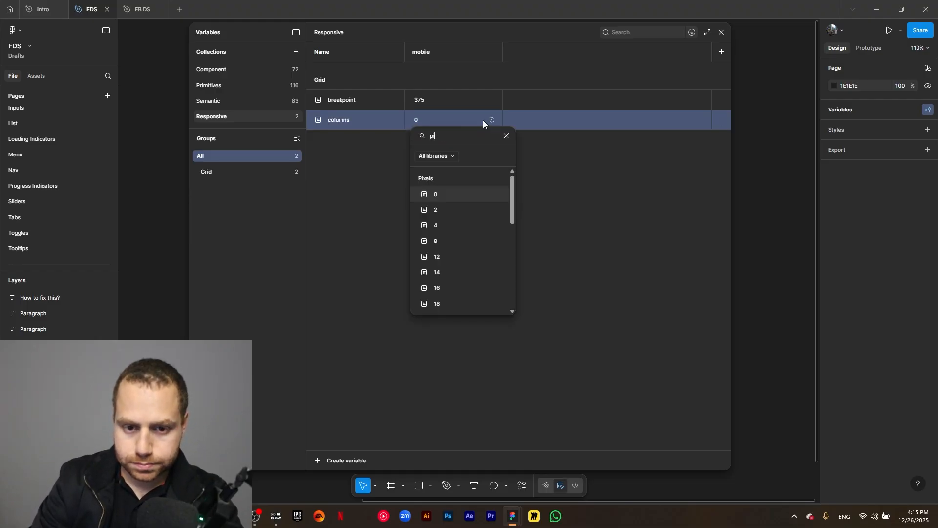
text(xel)
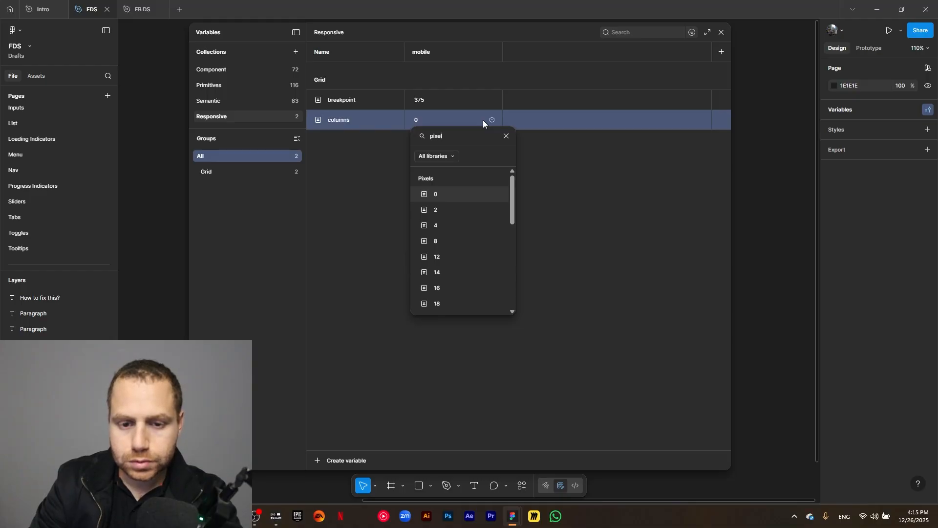
click(446, 225)
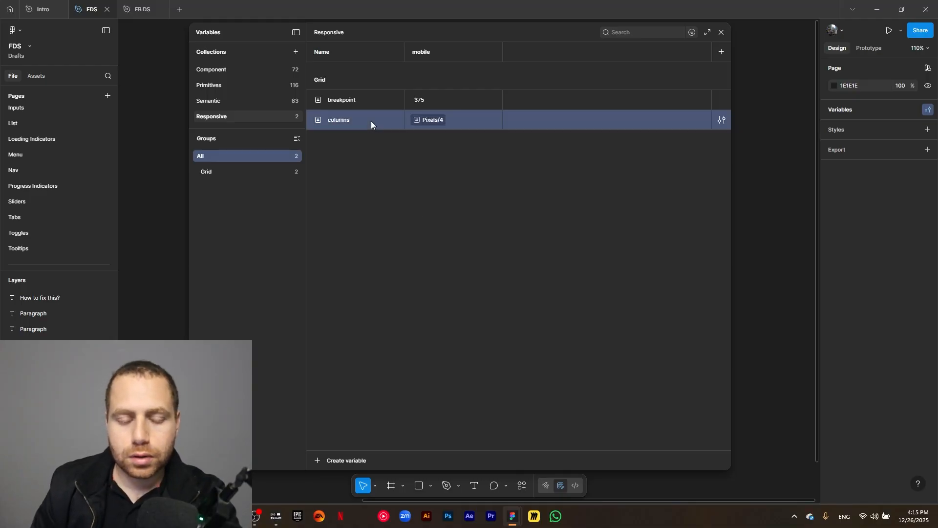
- Duplicate columns as a variable named gutter and alias its value to Pixels/16
key(ctrl+d)
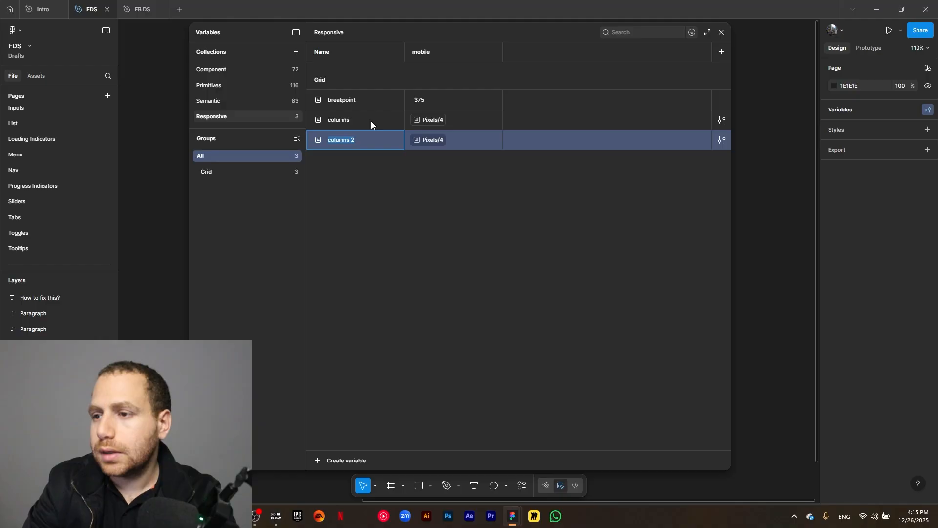
text(gutter)
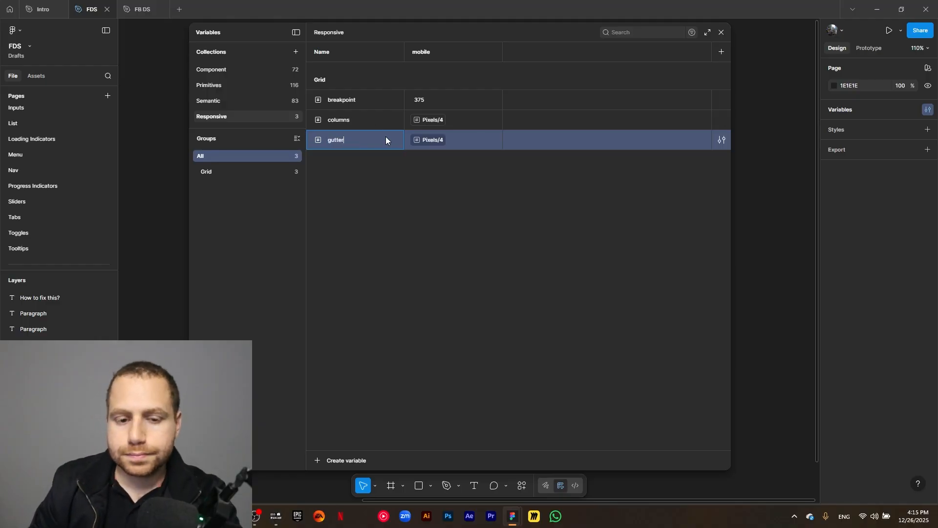
key(Return)
click(441, 138)
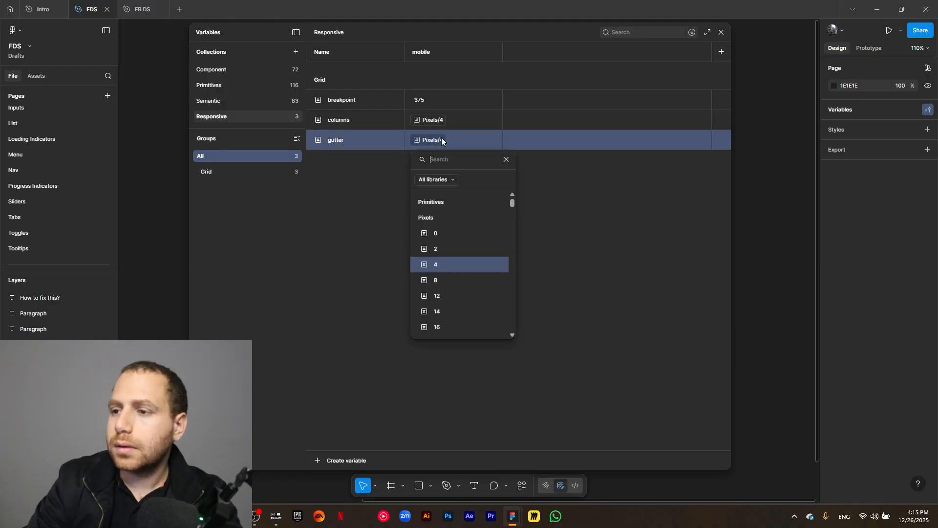
click(450, 326)
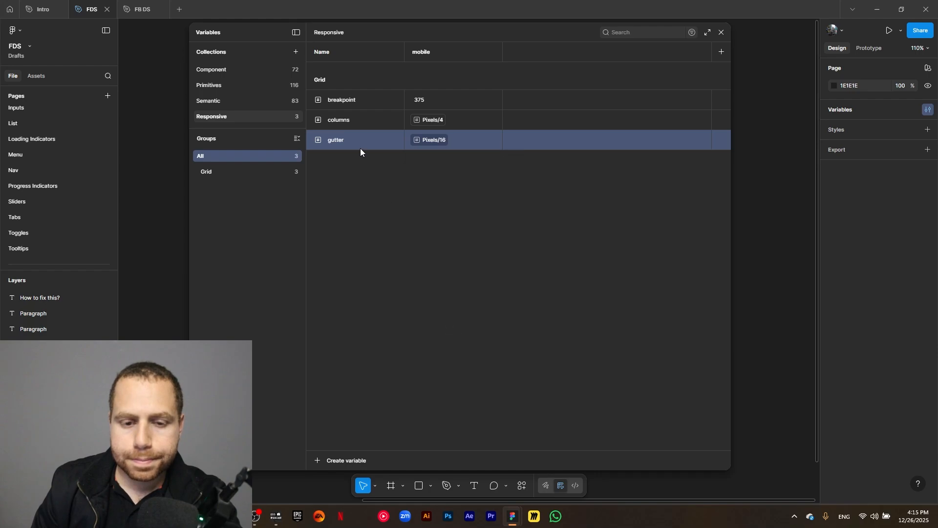
- Duplicate gutter as a new variable named margins
key(ctrl+d)
key(Return)
text(m)
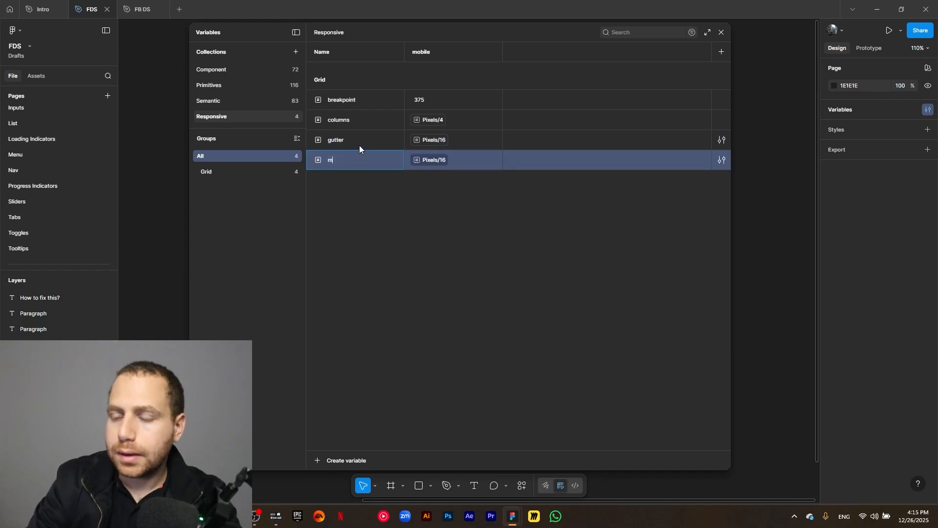
text(argins)
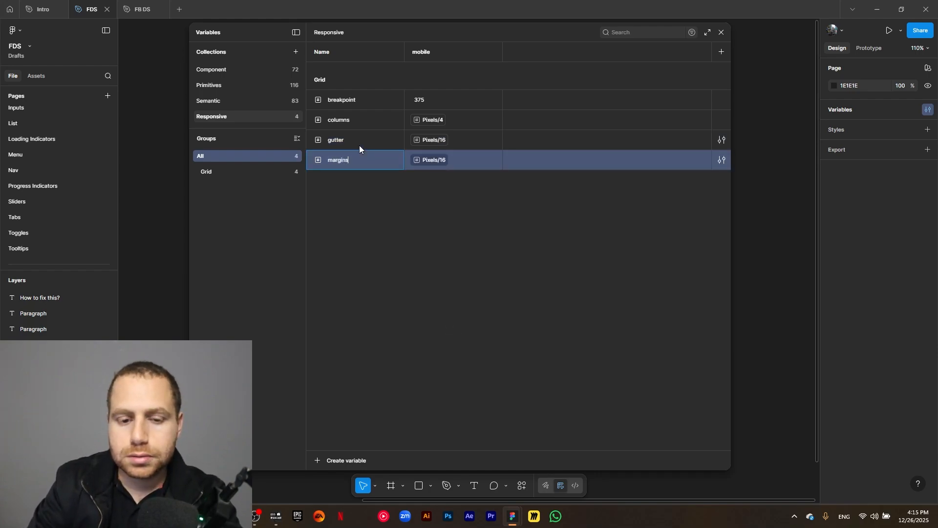
click(431, 263)
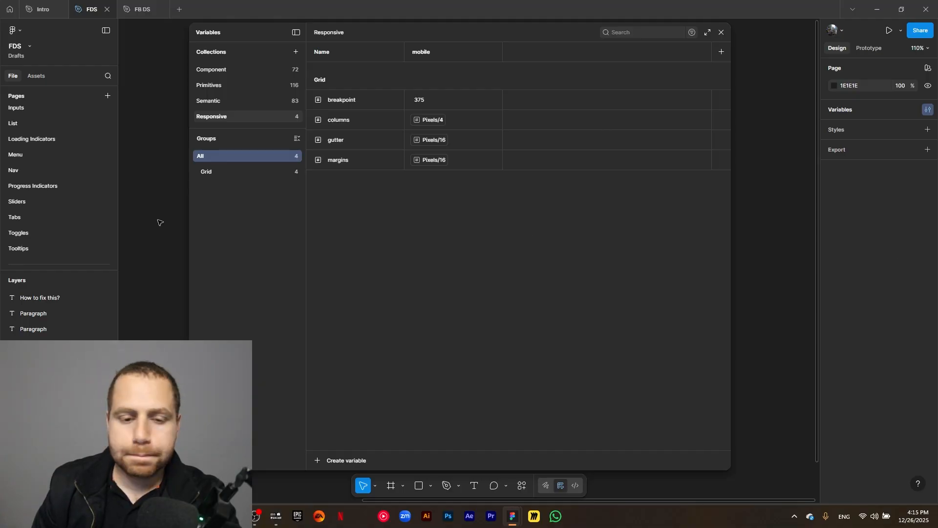
- In the Grid group, create a number variable named containers/2-column with a value of 2
click(213, 172)
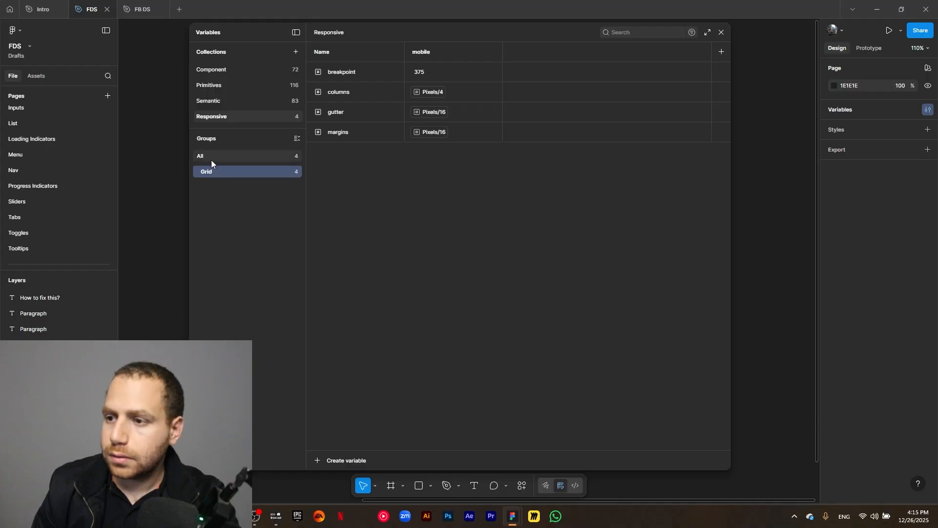
click(323, 461)
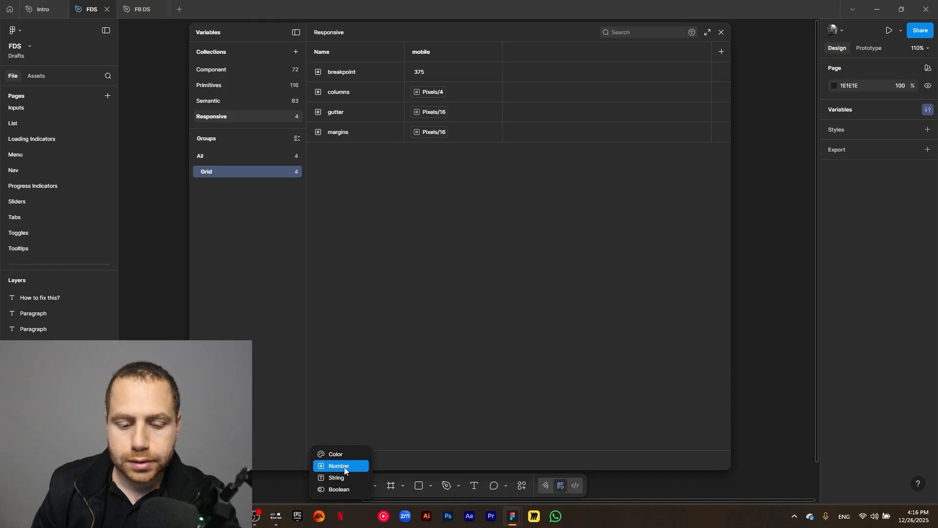
click(344, 466)
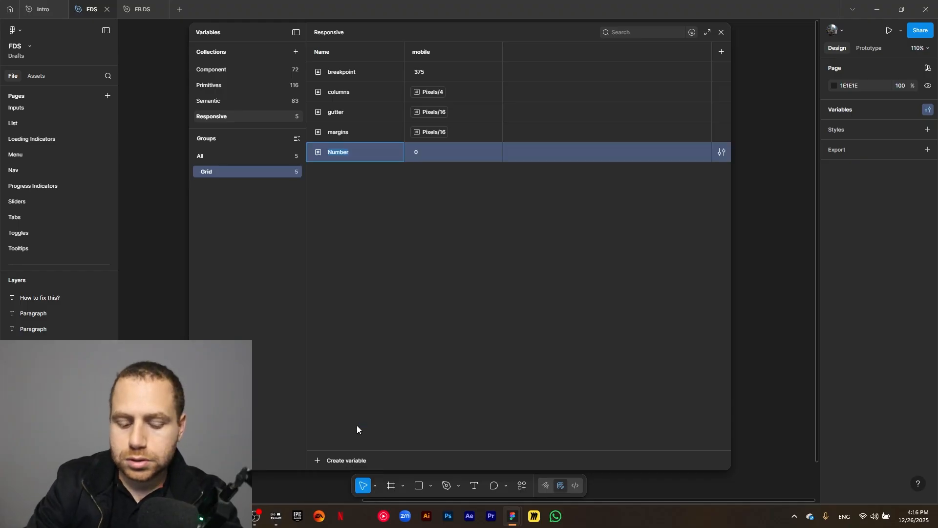
text(containers)
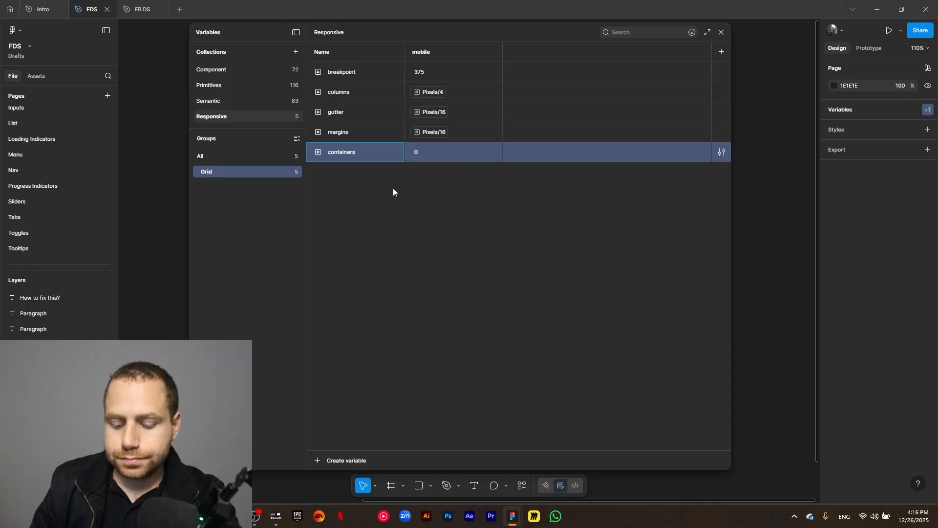
text(/2)
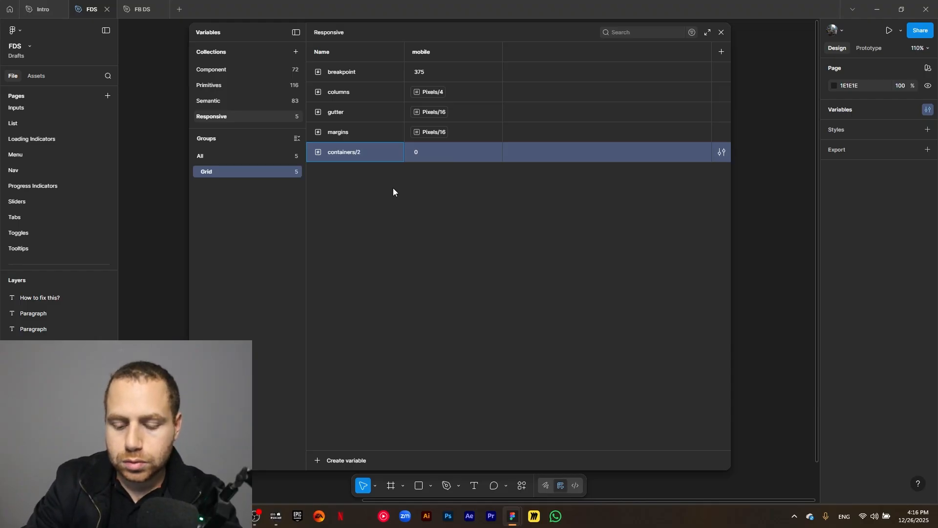
text(-column)
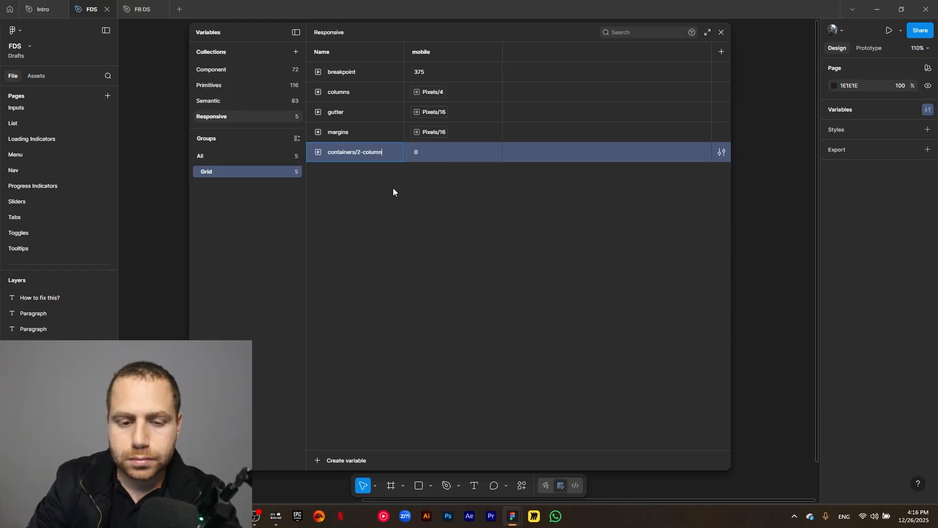
key(Return)
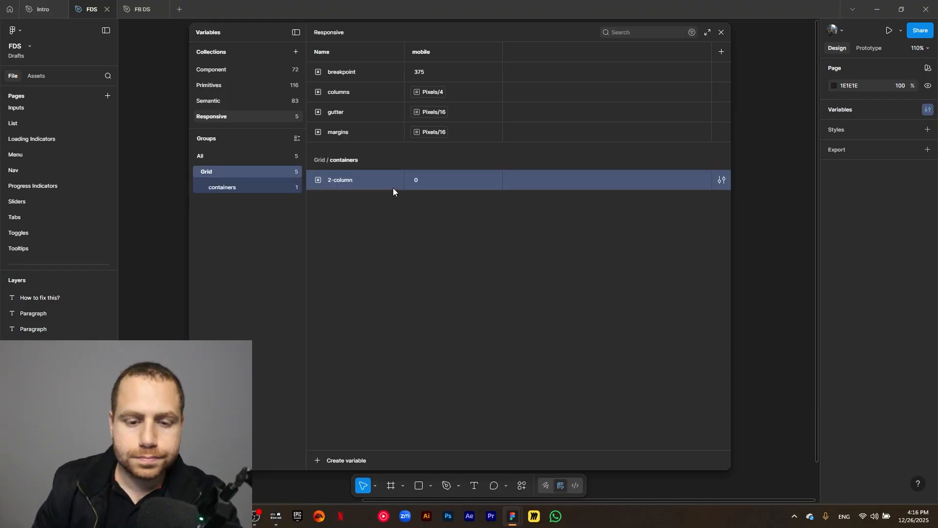
click(420, 182)
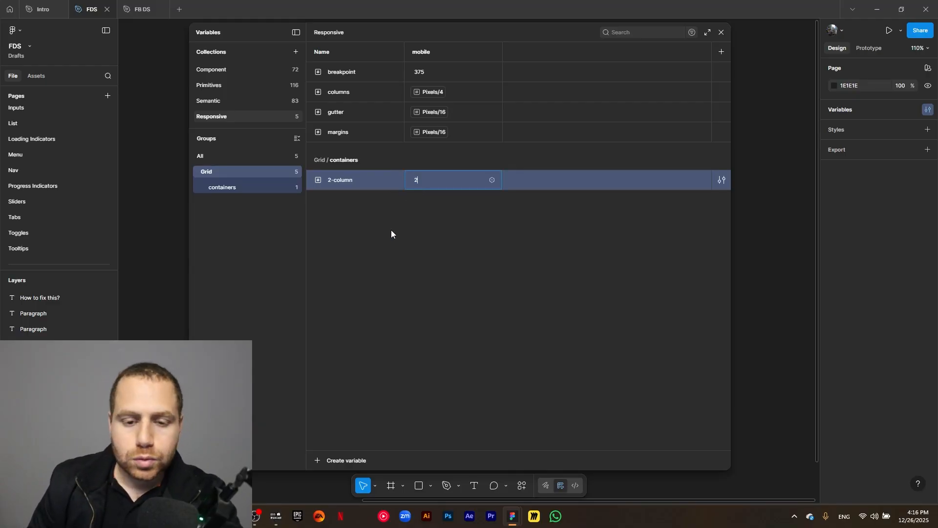
text(2)
key(Return)
- Duplicate the 2-column variable twice, renaming the copies 3-column and 4-column
key(ctrl+d)
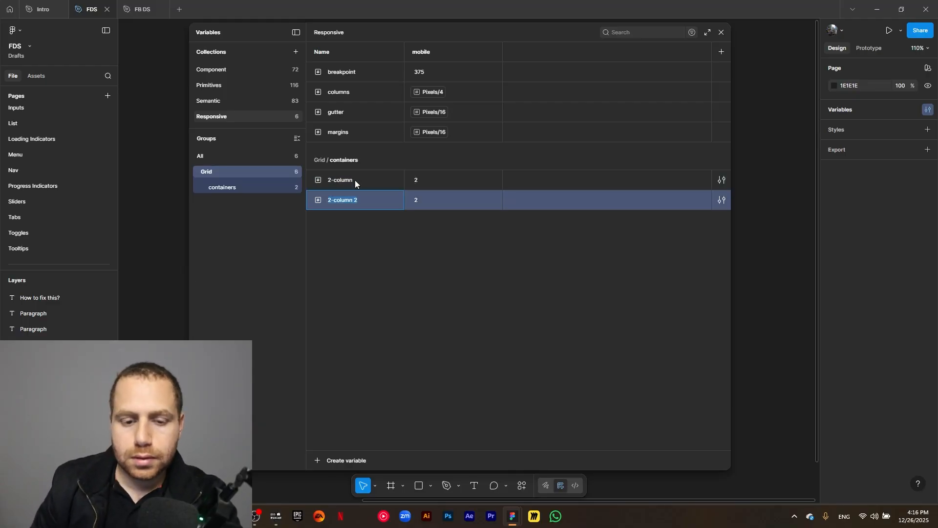
text(3)
click(367, 227)
click(367, 205)
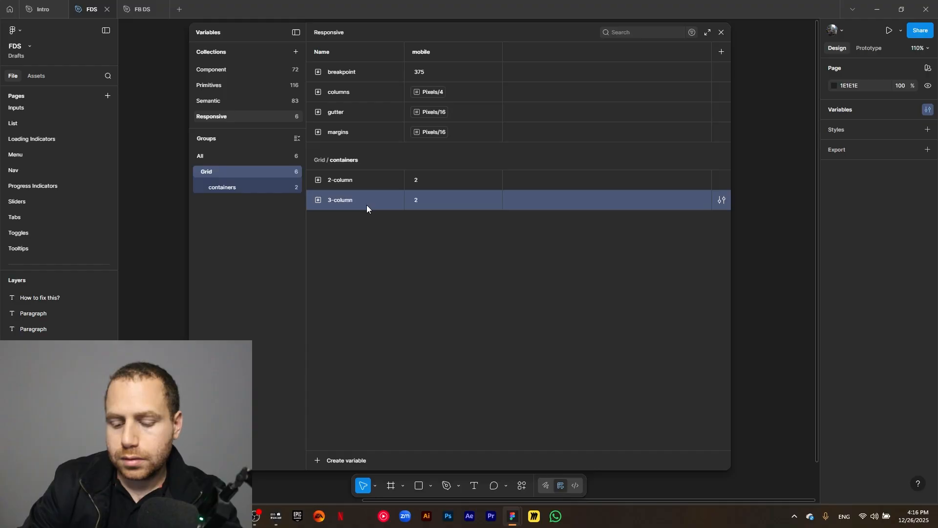
key(ctrl+d)
click(360, 220)
key(BackSpace)
key(BackSpace)
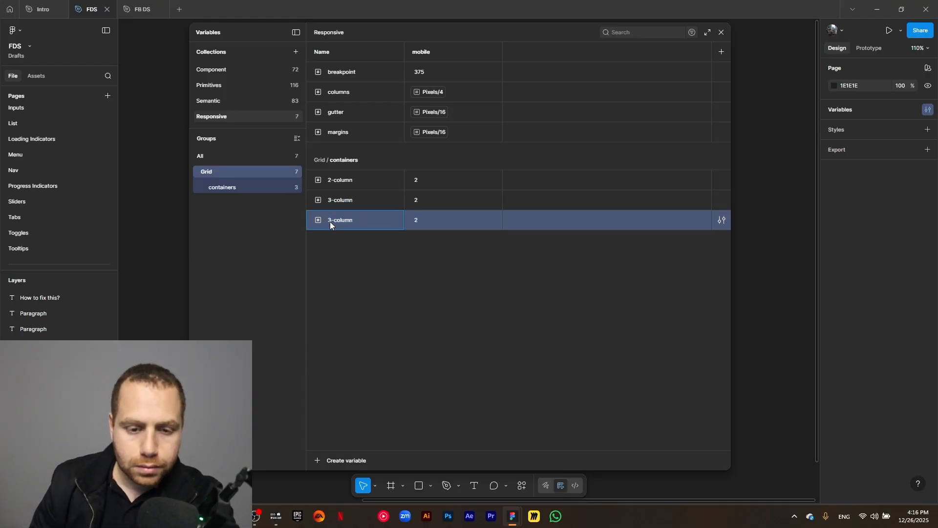
text(4)
click(324, 267)
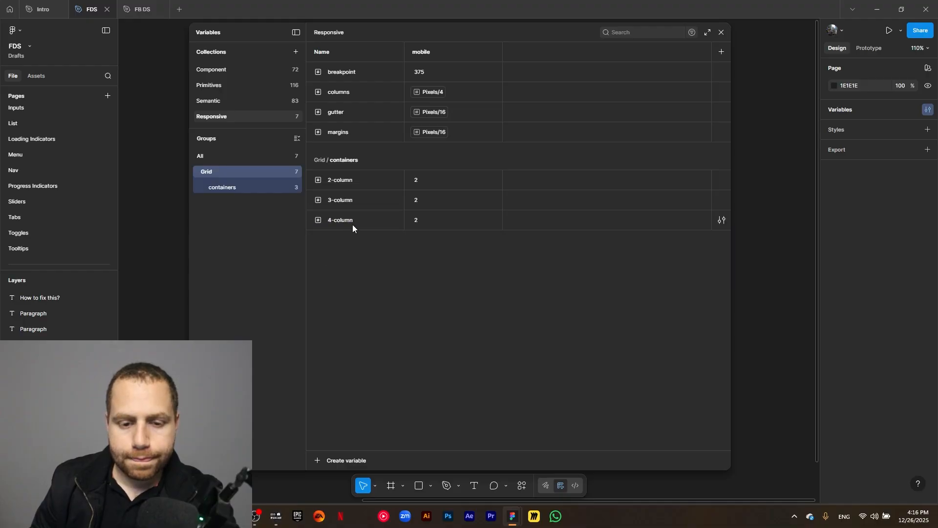
- Duplicate 4-column and rename the copy 5-column
click(356, 219)
key(ctrl+d)
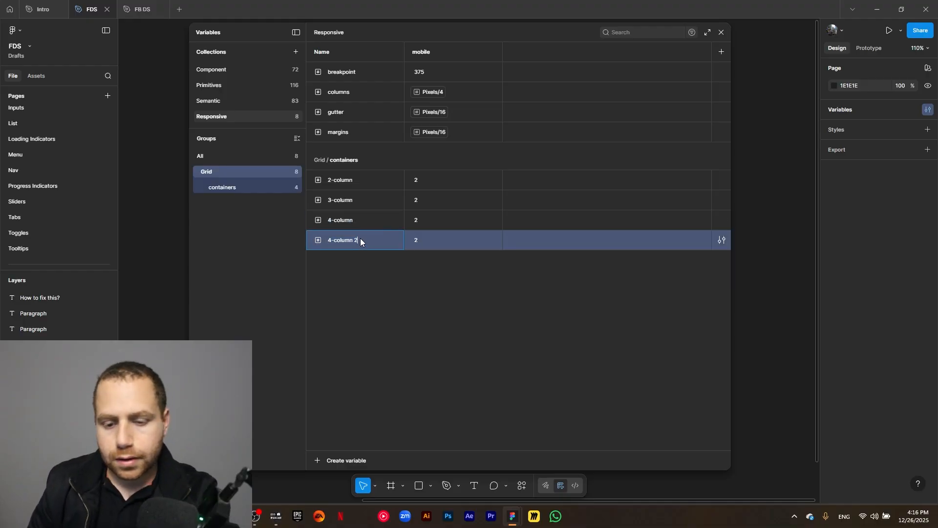
click(330, 238)
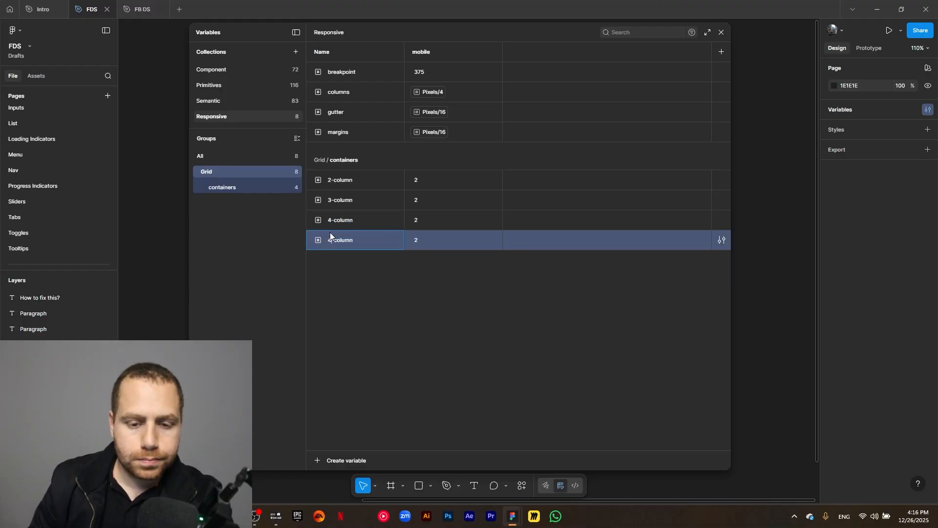
key(BackSpace)
text(5)
key(Return)
- Duplicate 5-column as 6-column and set its value to 6
click(373, 241)
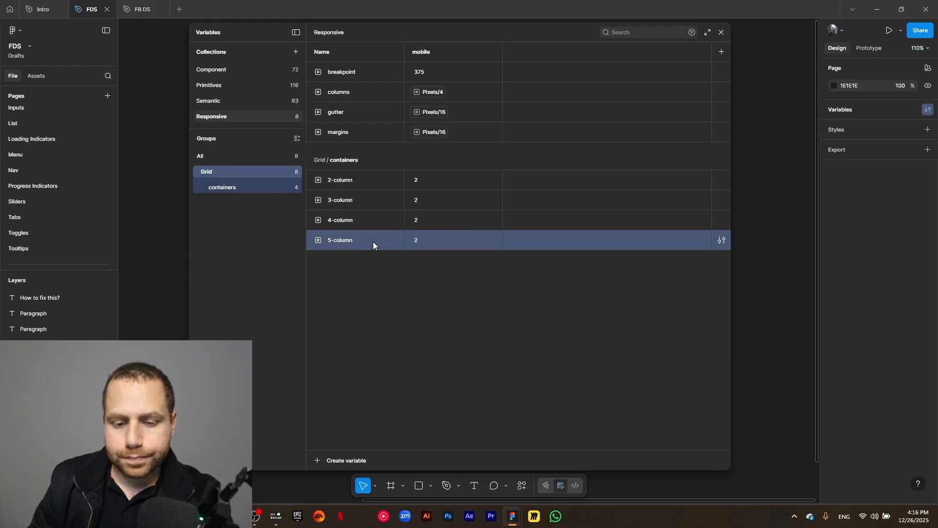
key(ctrl+d)
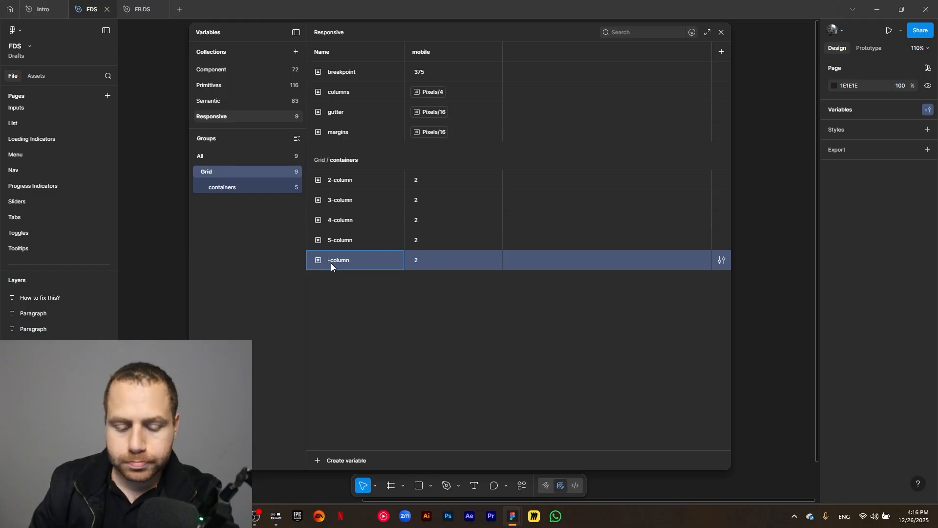
text(6)
key(Return)
click(425, 261)
text(6)
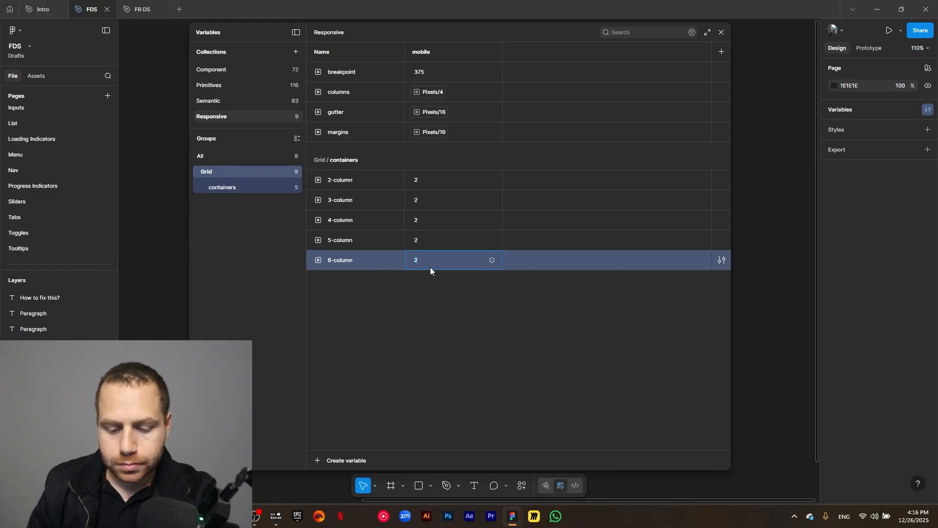
- Set the values of 5-column, 4-column and 3-column to 5, 4 and 3
click(421, 239)
text(5)
click(423, 219)
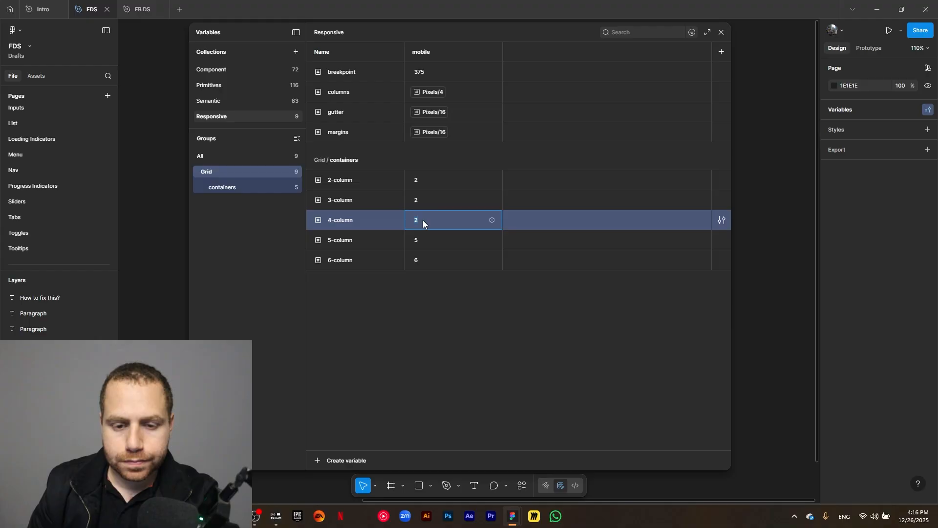
text(4)
click(423, 202)
text(3)
click(459, 325)
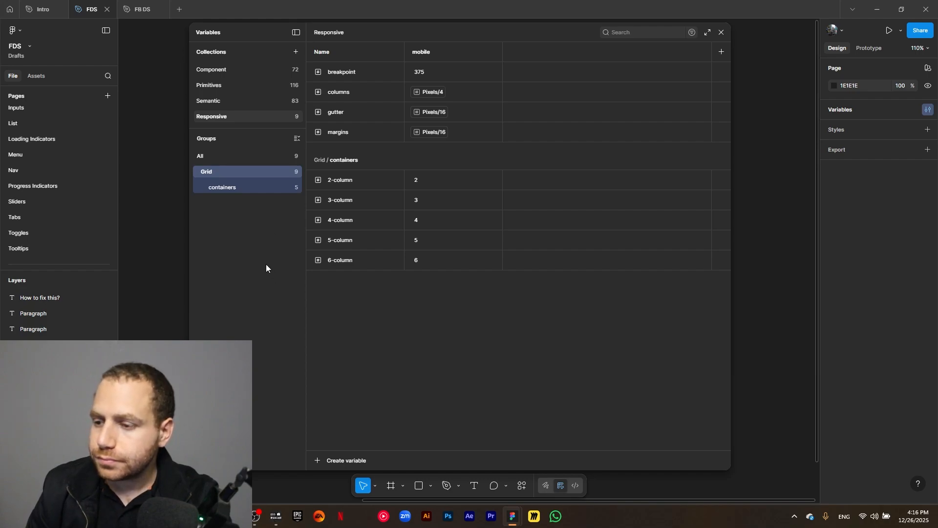
click(224, 160)
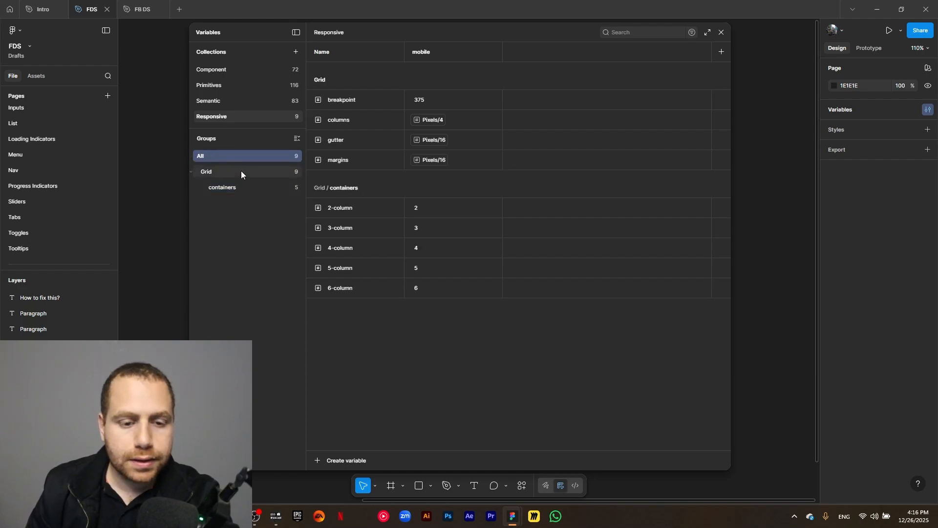
click(321, 459)
click(338, 455)
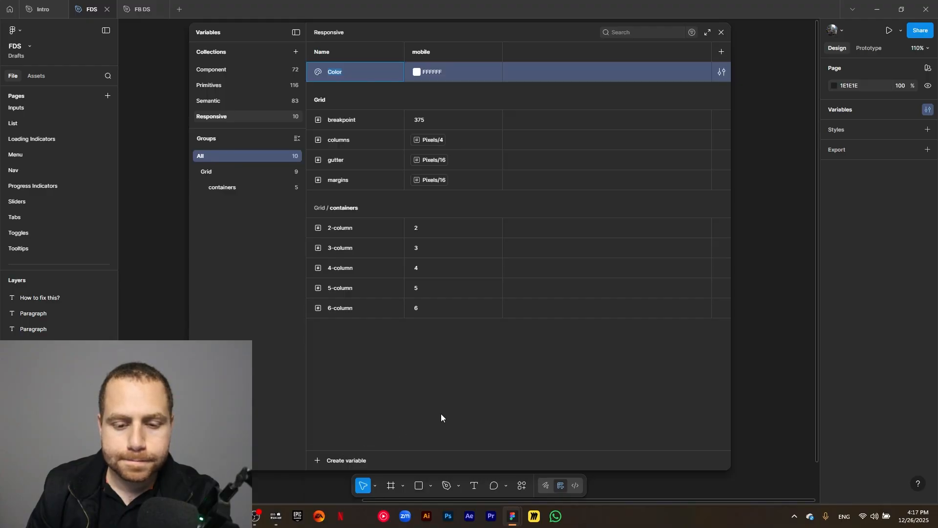
text(Ty)
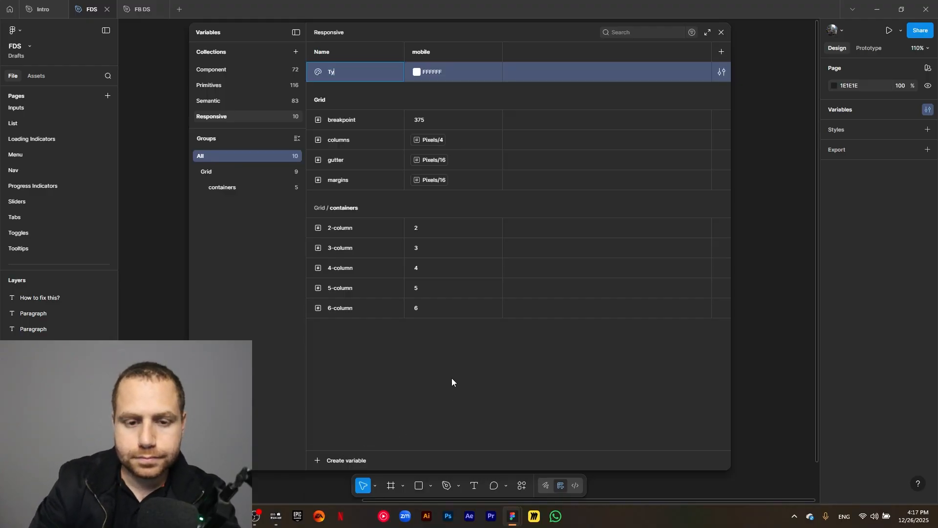
right_click(374, 67)
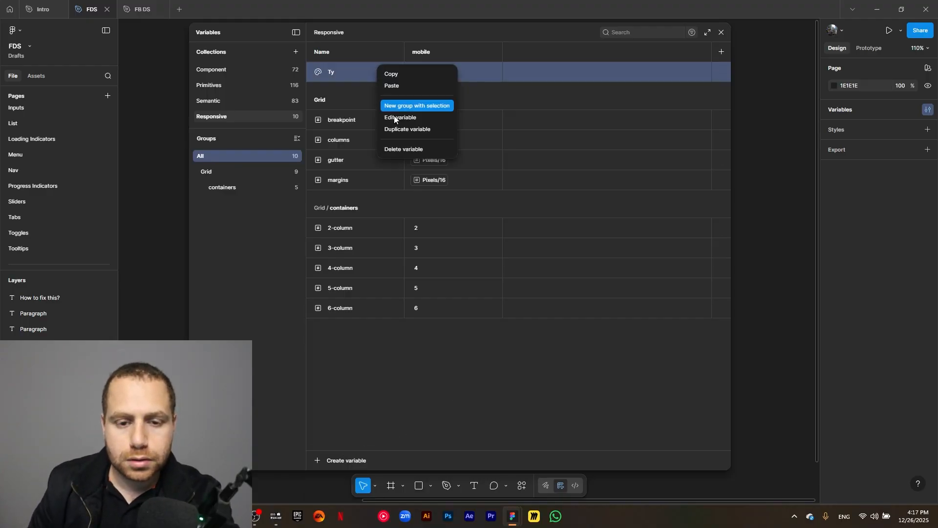
click(399, 150)
- Create a number variable named Typography/heading-1/size
click(321, 461)
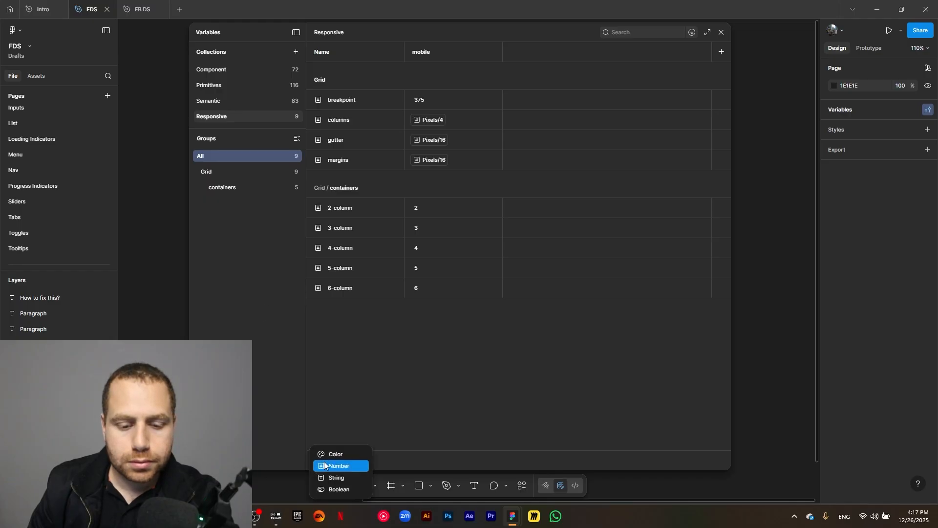
click(325, 465)
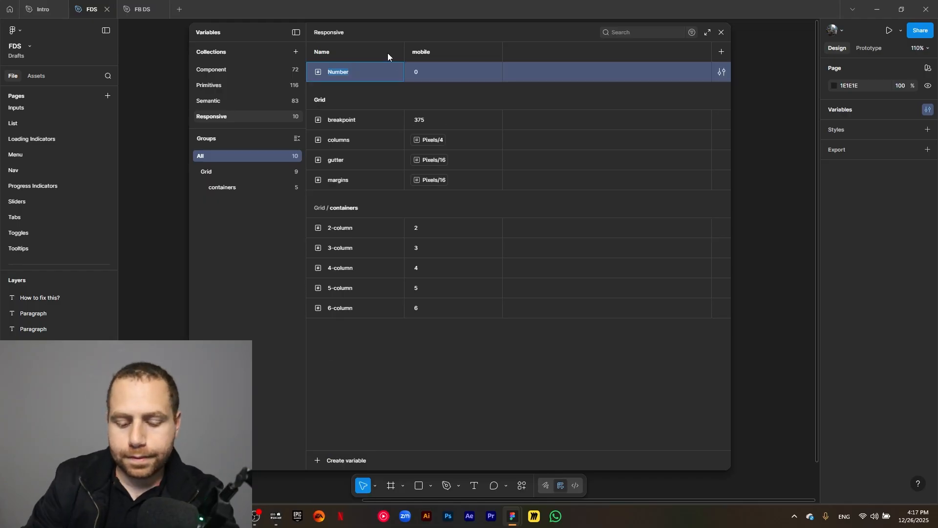
text(Typography/heading-1/)
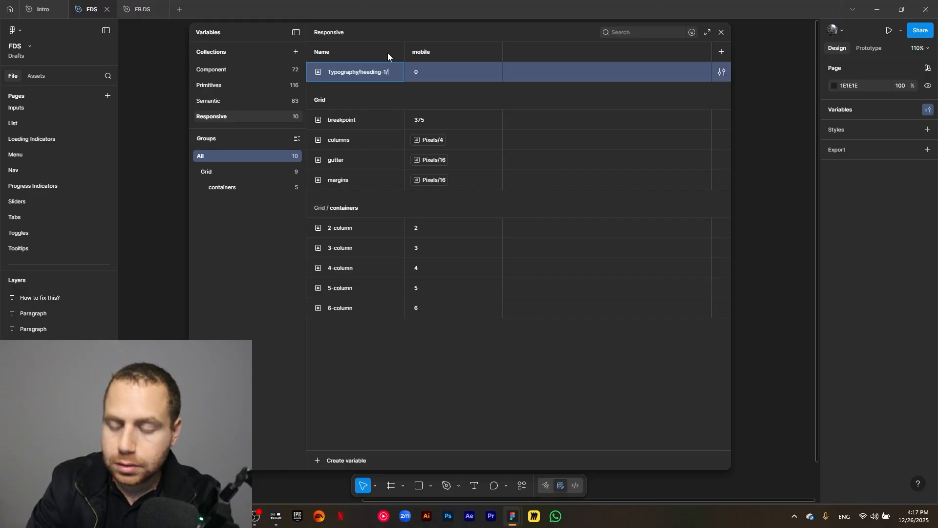
text(size)
key(Return)
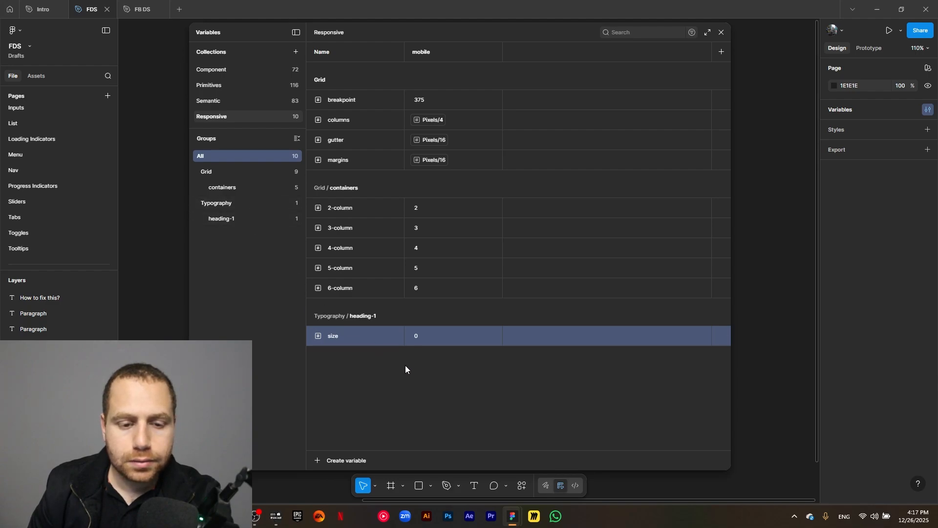
- Alias the size variable's mobile value to the Pixels/40 primitive
click(417, 335)
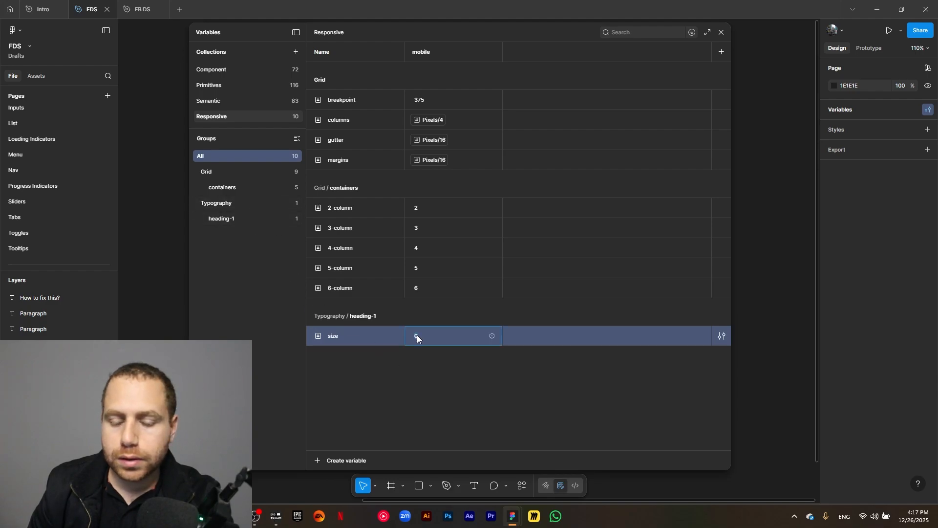
click(492, 336)
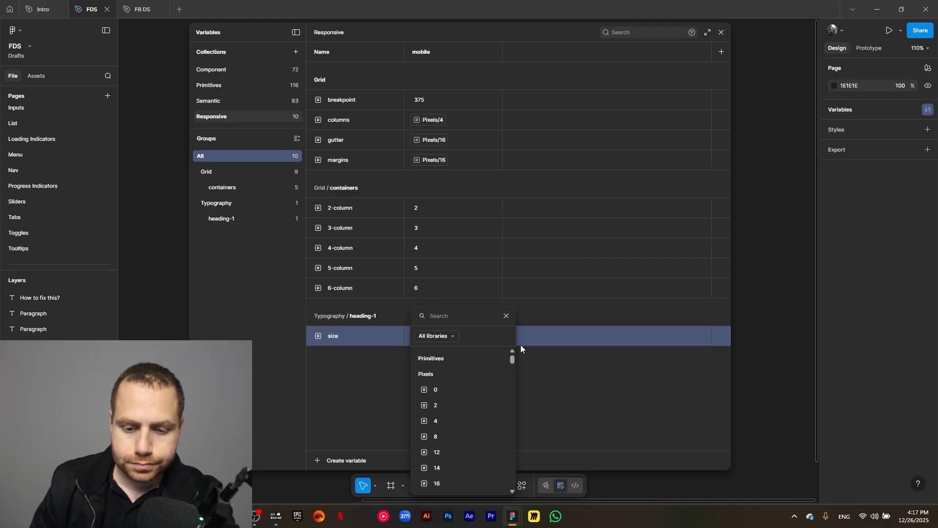
drag(511, 359, 512, 363)
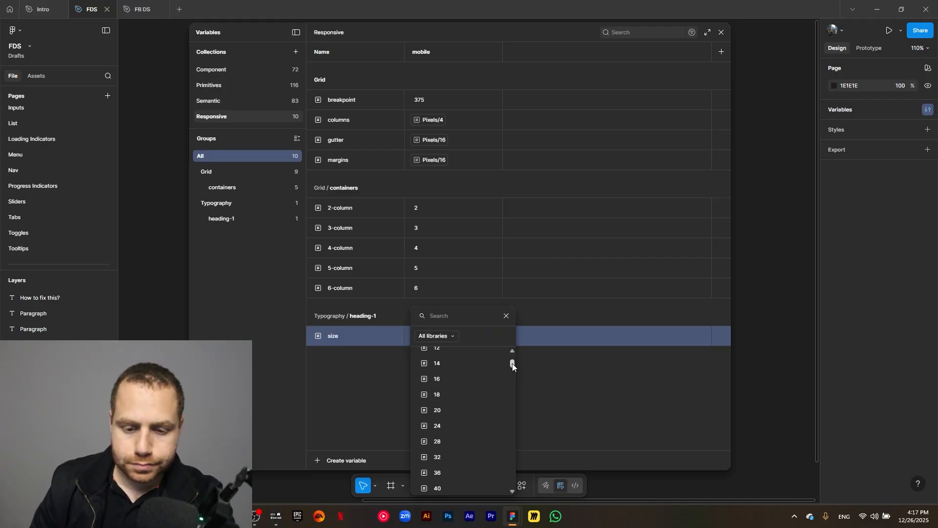
click(473, 485)
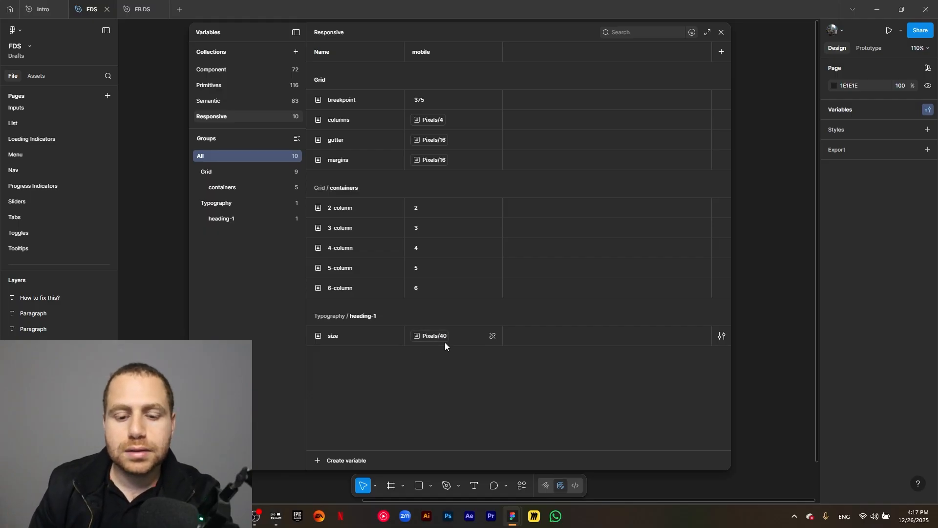
- Duplicate the size variable and rename the copy line-height
click(384, 339)
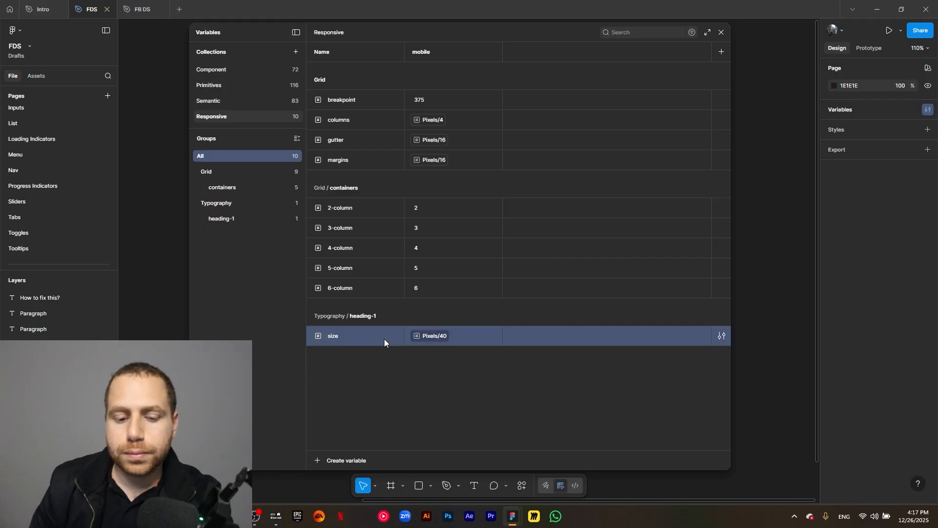
key(ctrl+d)
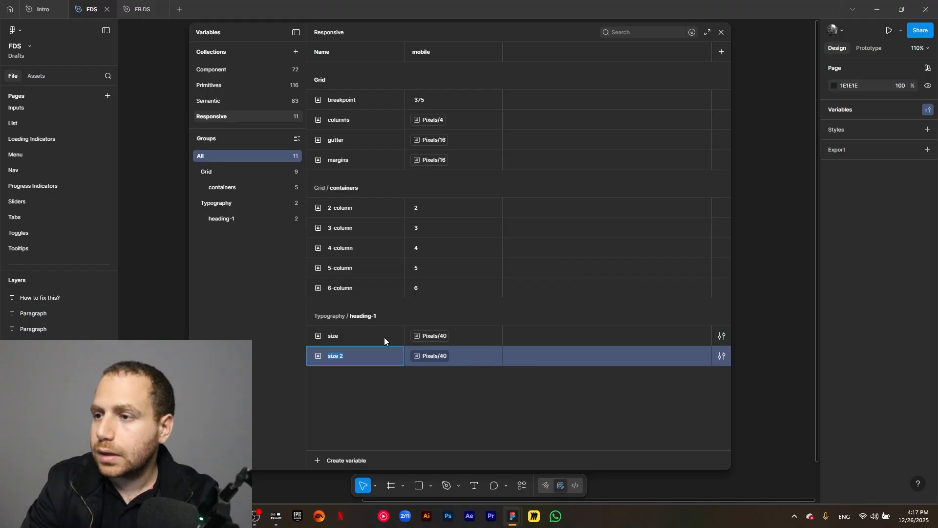
text(line)
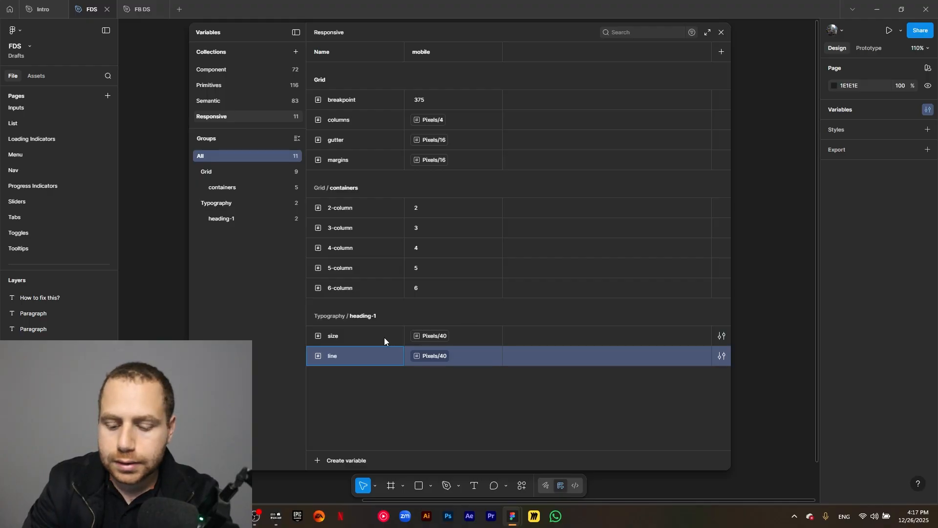
text(-he)
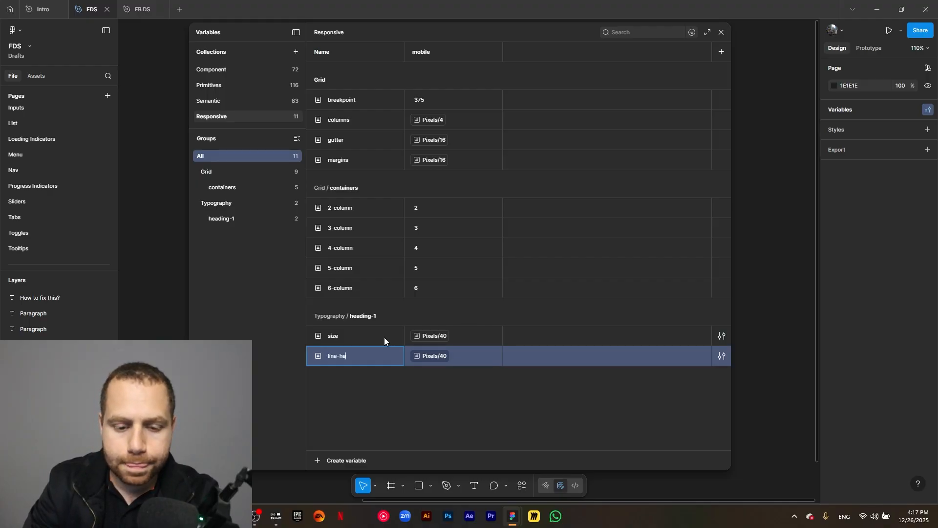
text(gight)
click(386, 399)
click(388, 352)
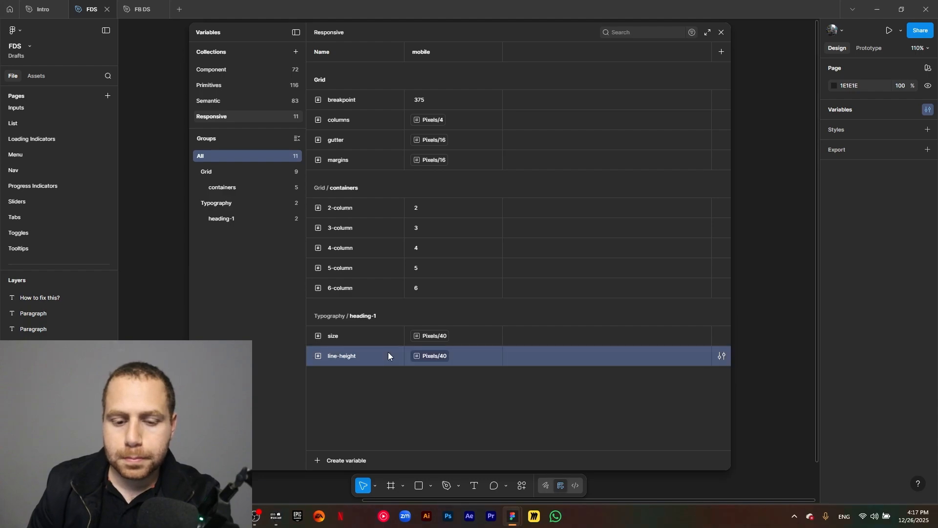
- Duplicate line-height twice, naming the copies letter-spacing and paragraph-spacing
key(ctrl+d)
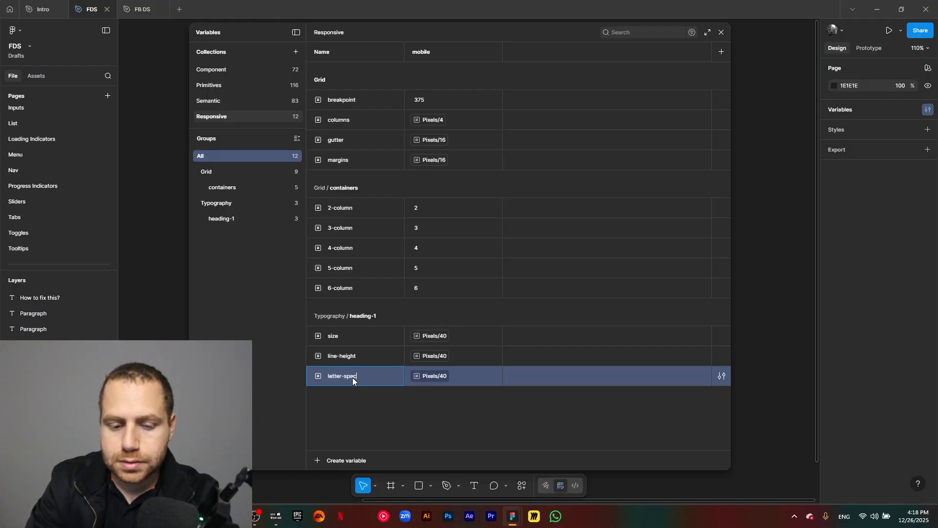
click(314, 409)
click(350, 379)
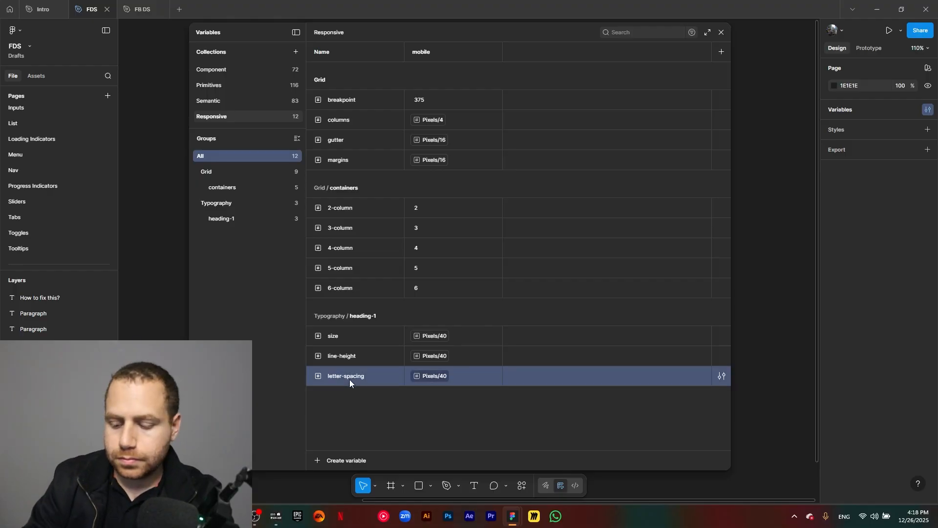
key(shift+Return)
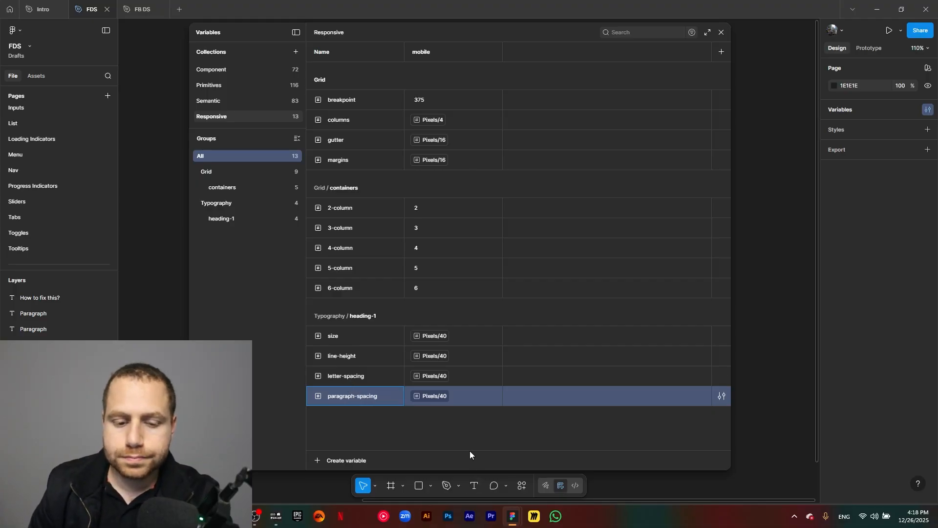
key(Return)
- Set line-height and paragraph-spacing to Pixels/48 and detach letter-spacing to a plain value of 0
click(435, 357)
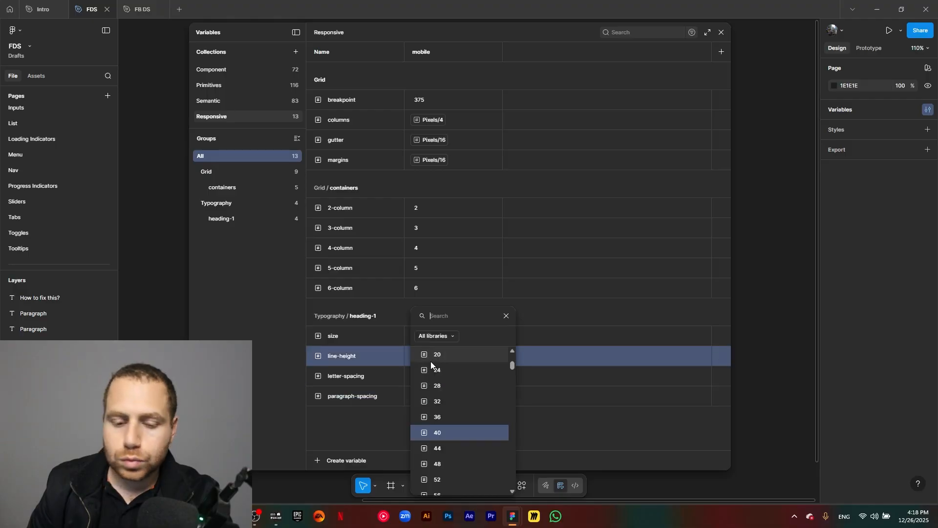
click(444, 459)
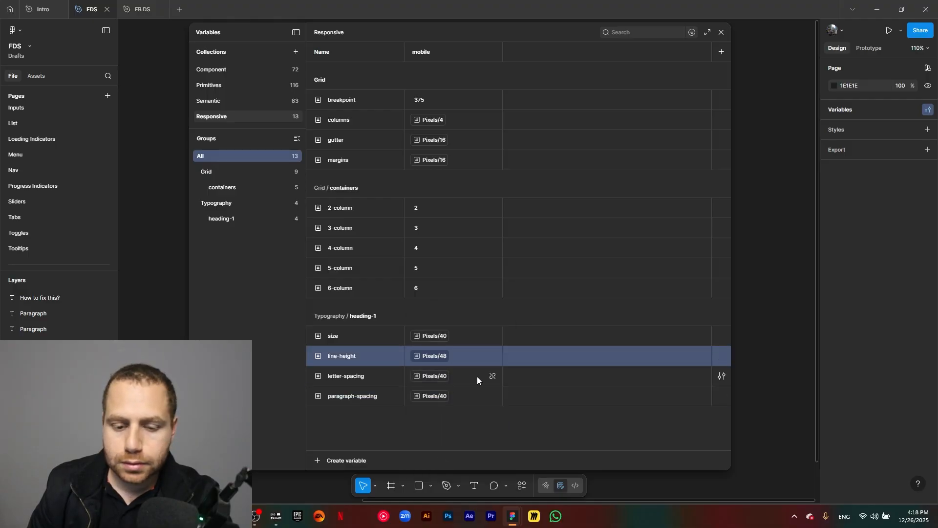
click(491, 377)
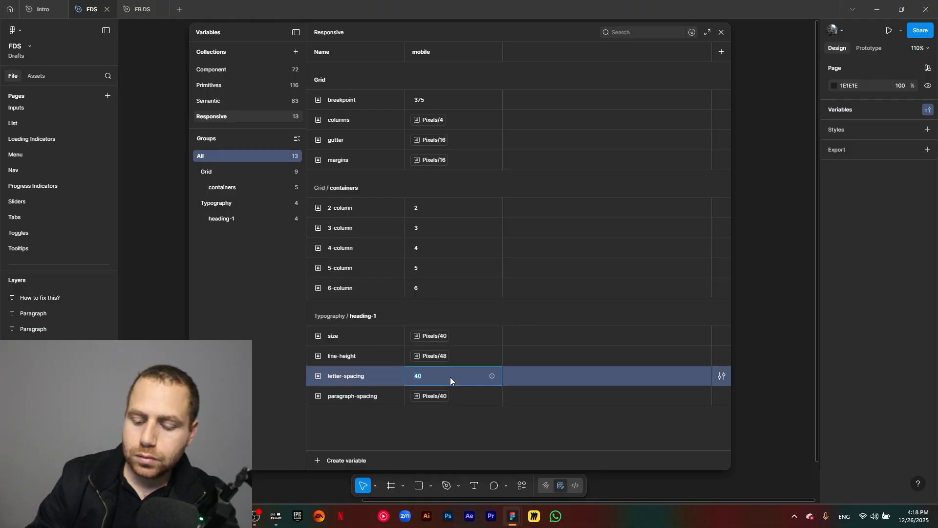
text(0)
click(441, 430)
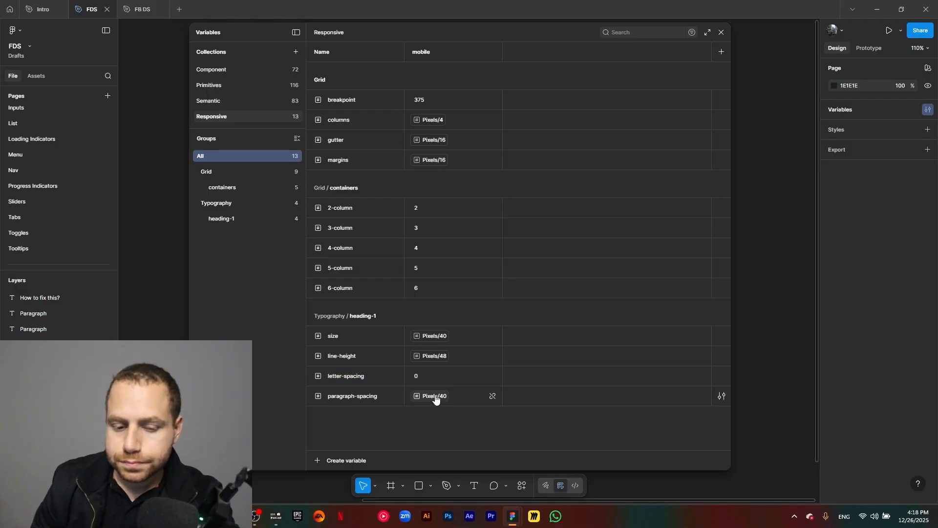
click(434, 397)
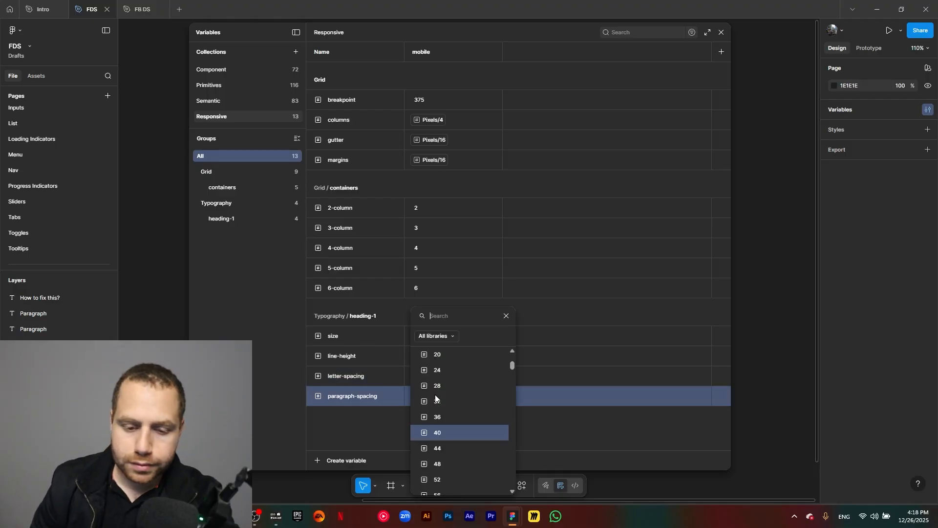
click(438, 462)
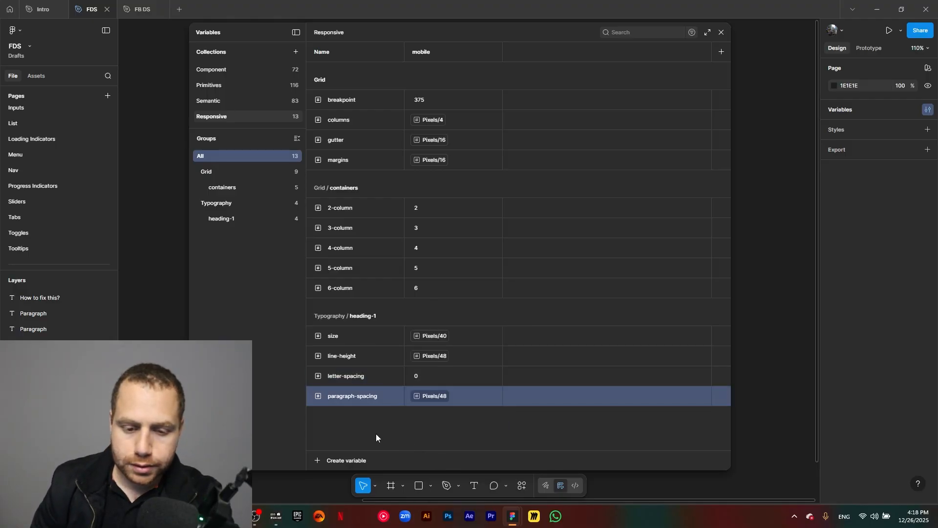
- Duplicate the heading-1 group and rename the copy heading-2
click(226, 216)
right_click(226, 216)
click(242, 237)
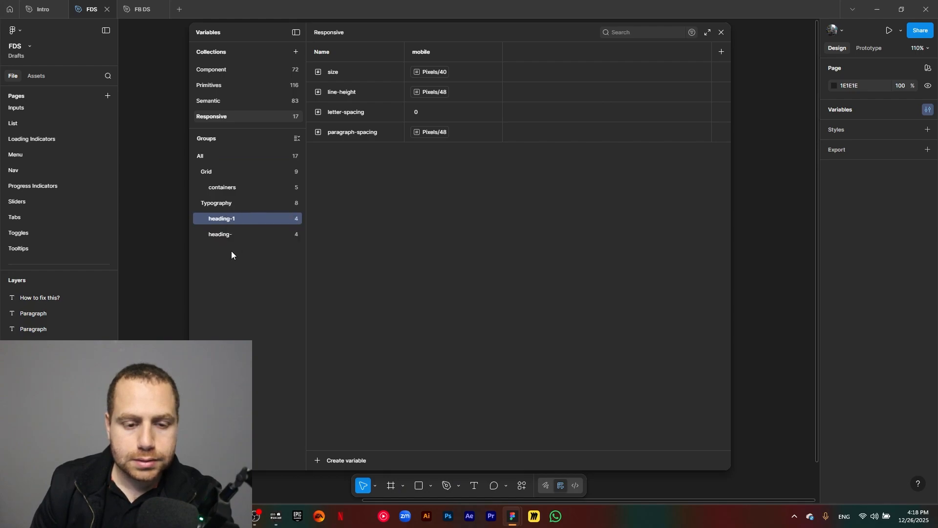
double_click(234, 234)
text(2)
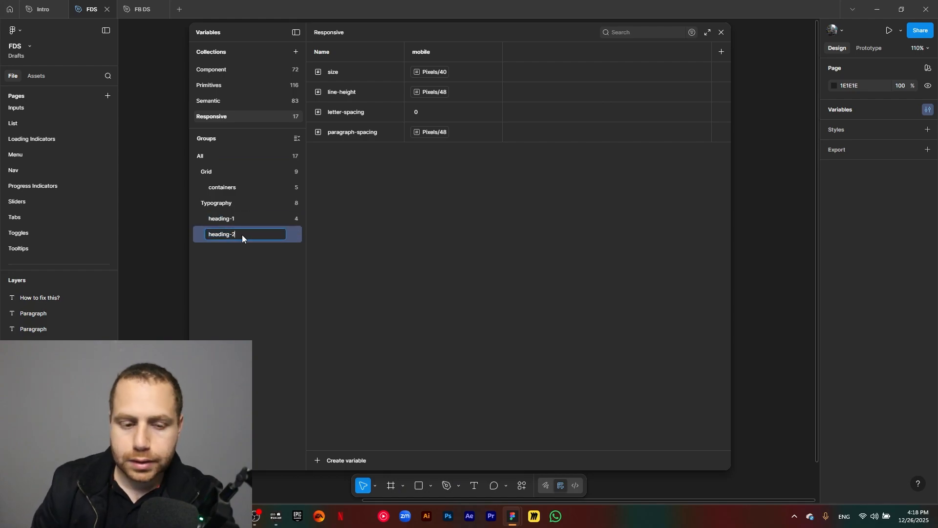
key(Return)
- Duplicate the heading-2 group and rename the copy heading-3
right_click(232, 235)
click(240, 257)
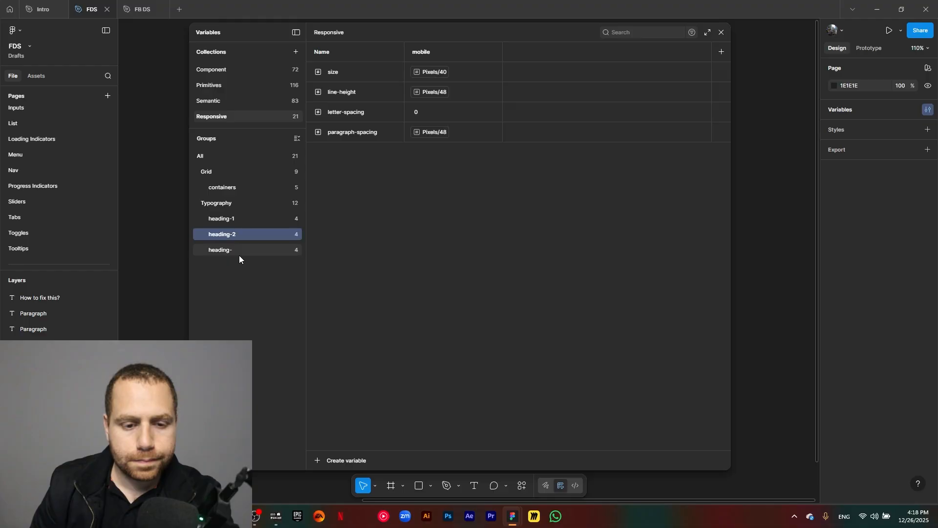
click(237, 251)
double_click(236, 248)
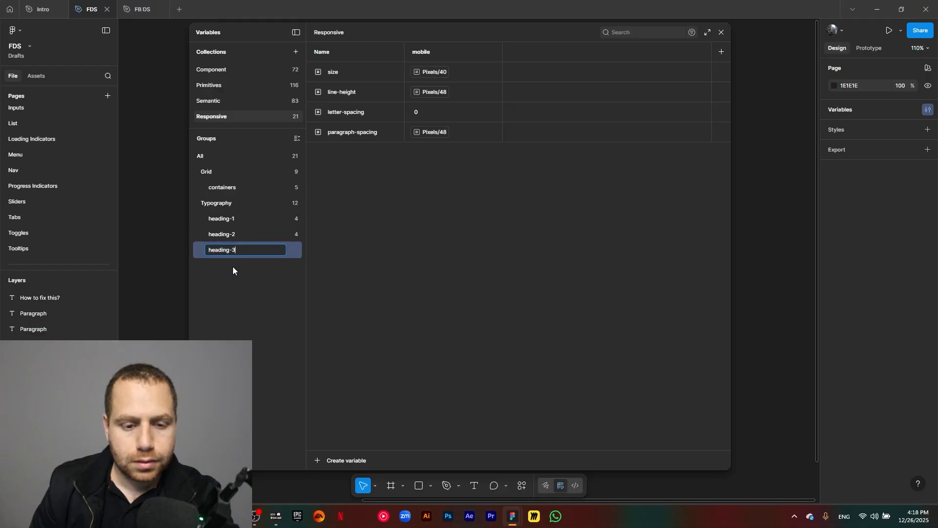
key(Return)
- Duplicate the heading-3 group and rename the copy heading-4
right_click(234, 254)
click(242, 269)
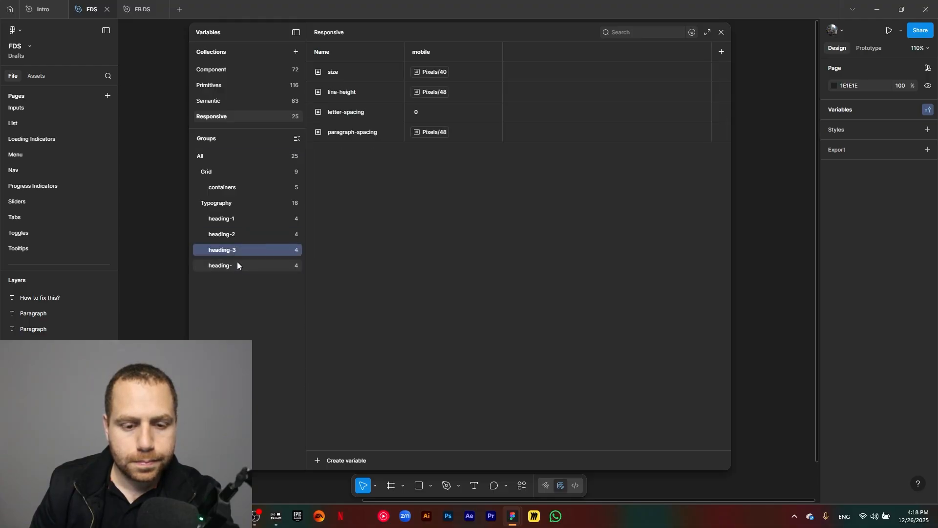
double_click(238, 265)
text(4)
key(Return)
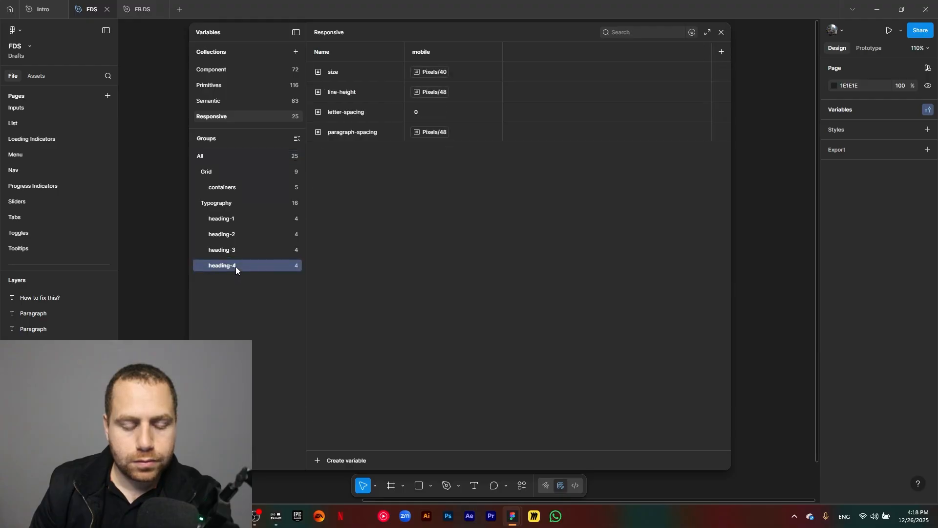
- Duplicate the heading-4 group and rename the copy text-xl
right_click(236, 266)
click(242, 281)
double_click(223, 282)
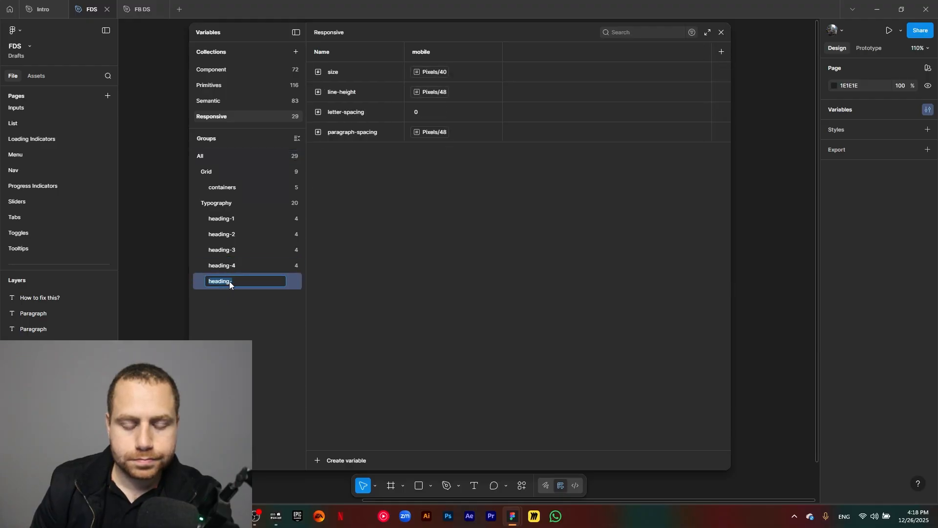
text(teax)
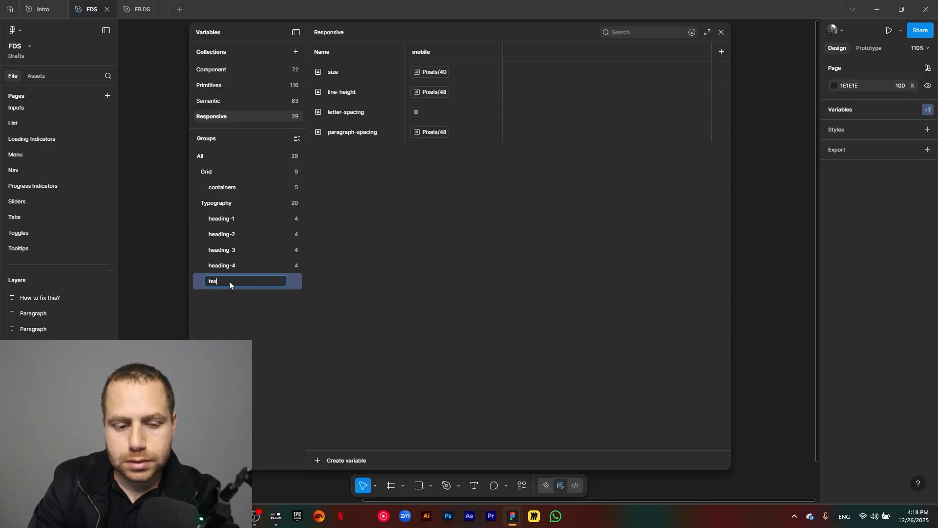
text(t-)
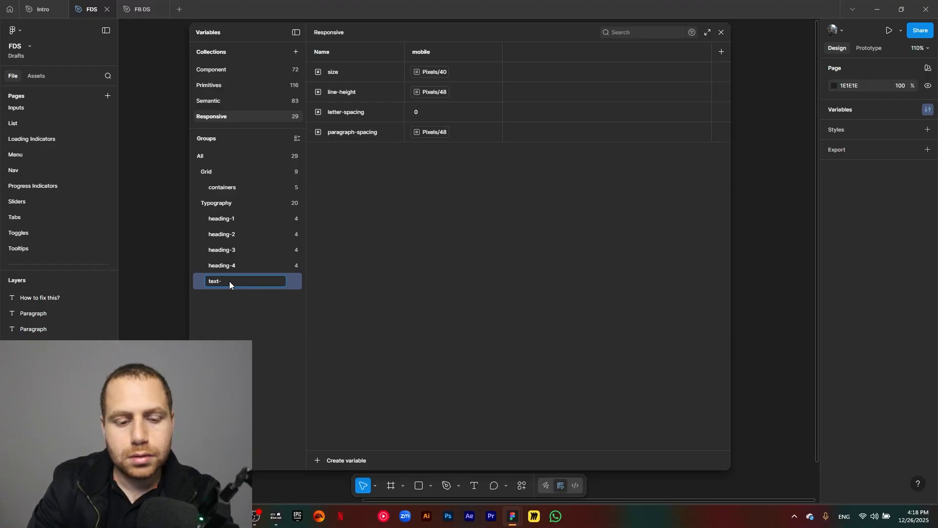
text(-xl)
key(Return)
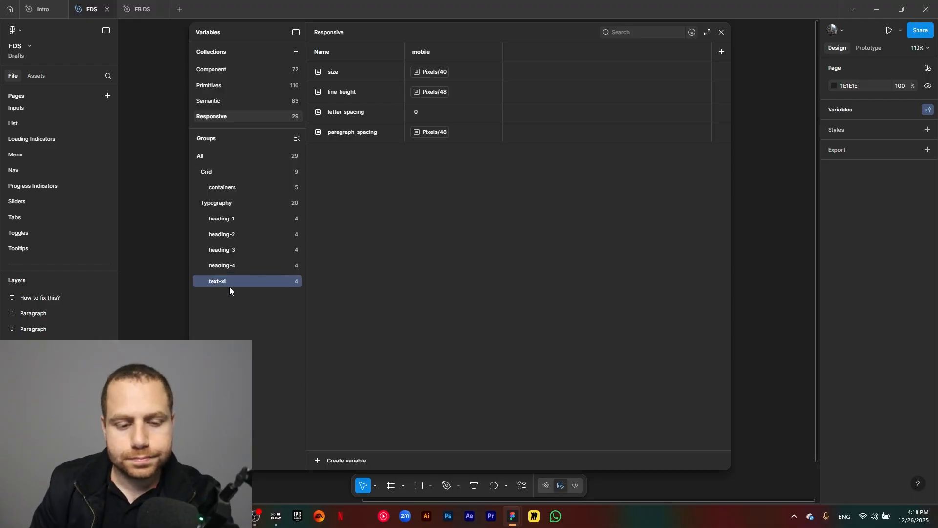
- Duplicate the text-xl group and rename the copy text-lg
right_click(225, 283)
click(245, 302)
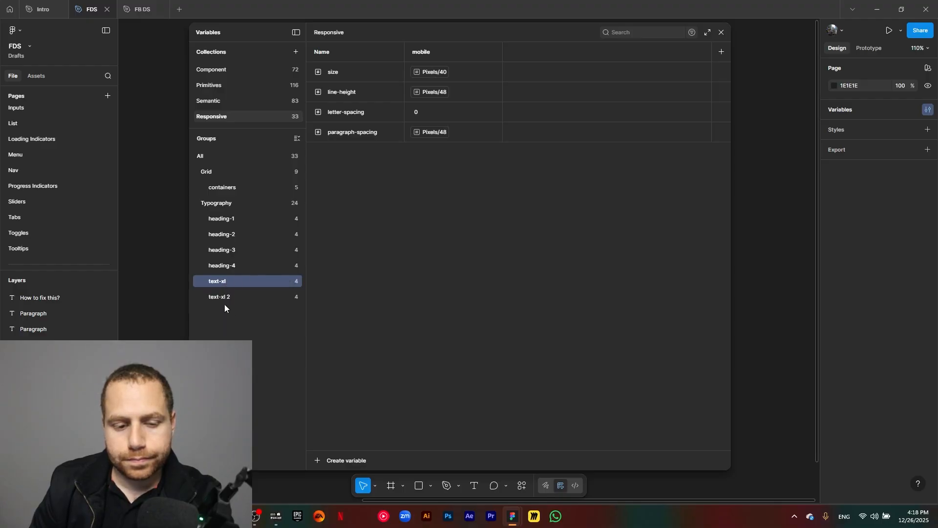
click(224, 297)
double_click(224, 297)
key(BackSpace)
key(BackSpace)
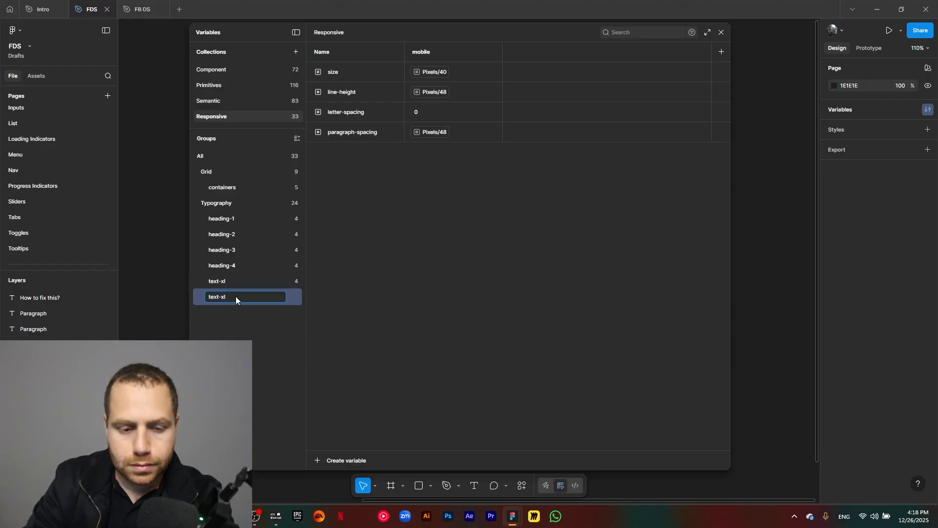
text(lg)
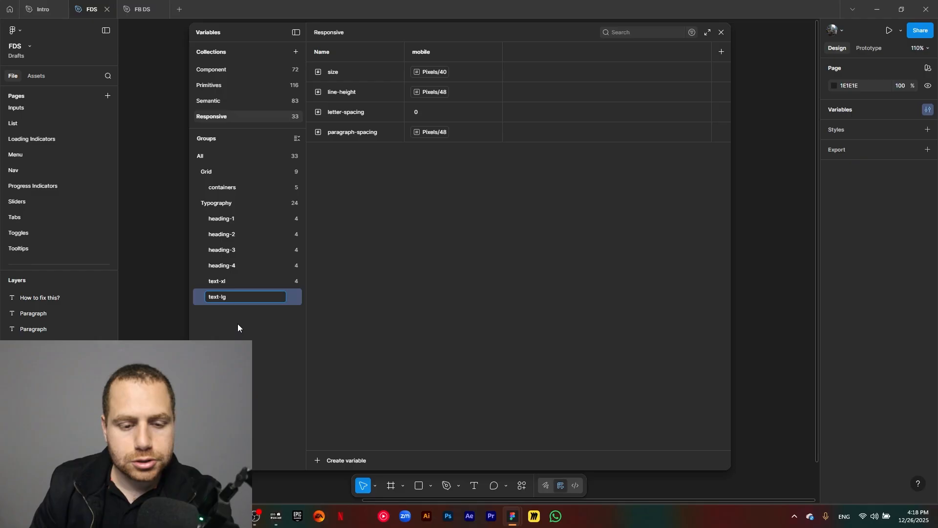
key(Return)
- Duplicate the text-lg group and rename the copy text-md
right_click(235, 298)
click(252, 318)
click(230, 315)
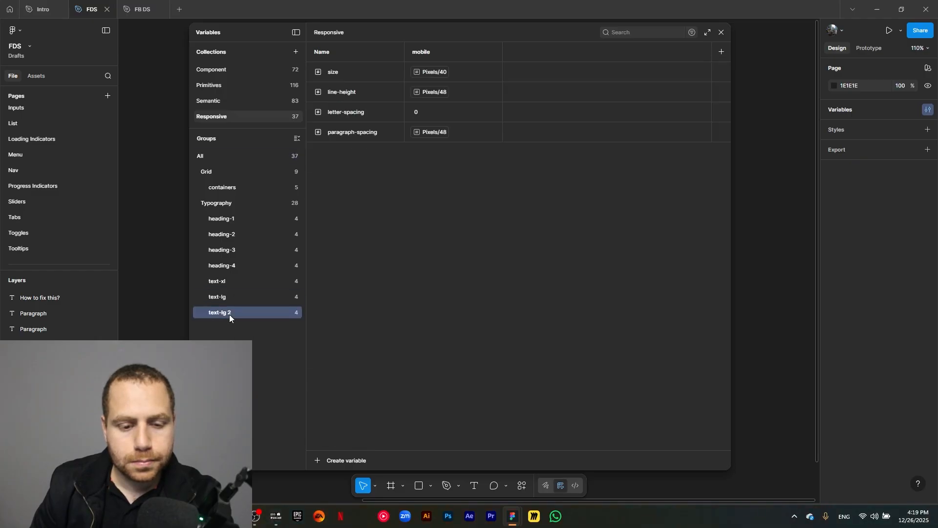
double_click(237, 313)
key(BackSpace)
key(BackSpace)
key(BackSpace)
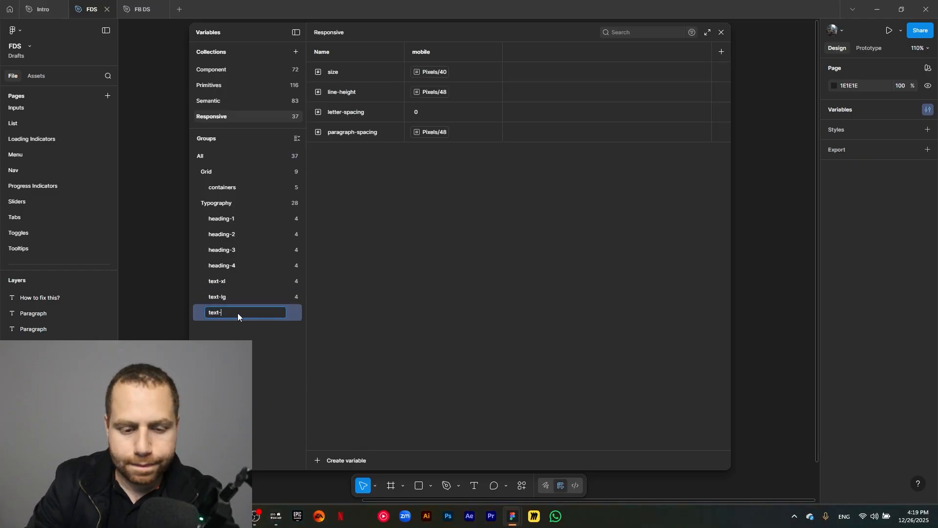
text(md)
key(Return)
- Duplicate the text-md group and rename the copy text-sm
right_click(235, 312)
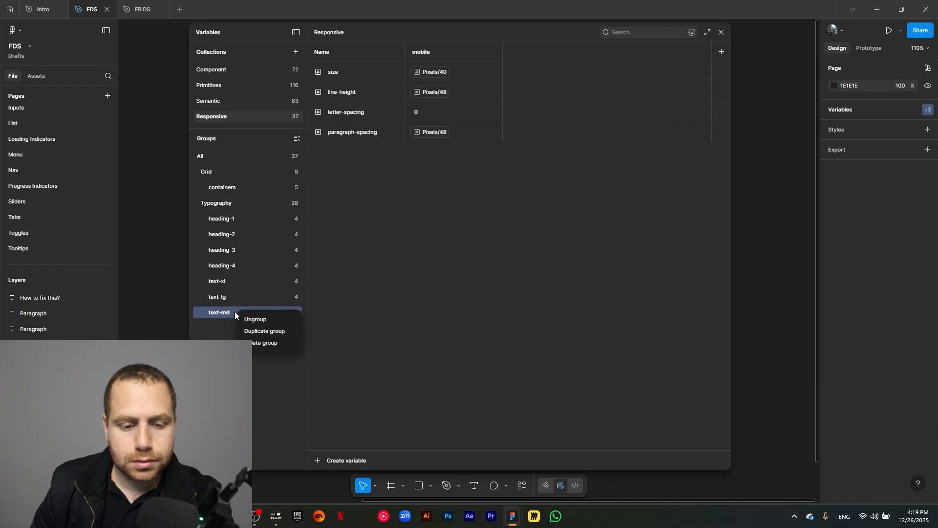
click(249, 332)
double_click(230, 322)
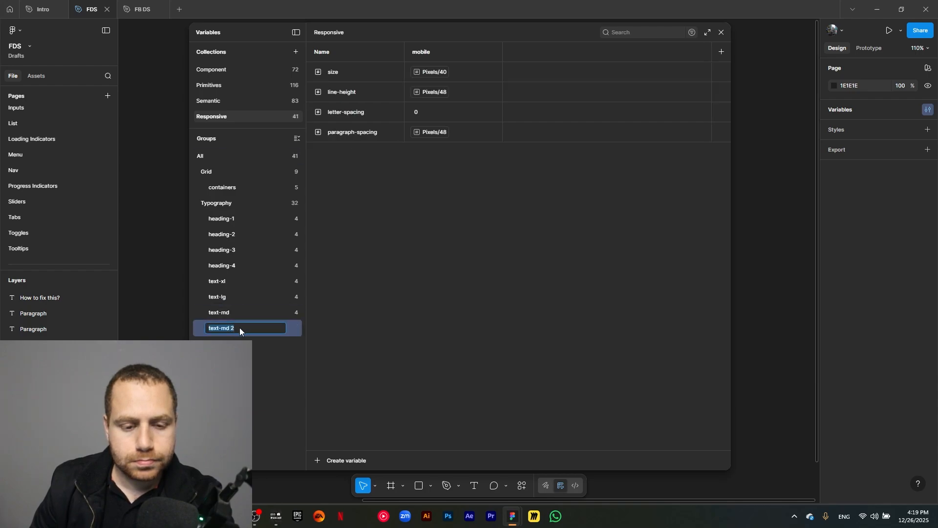
click(239, 328)
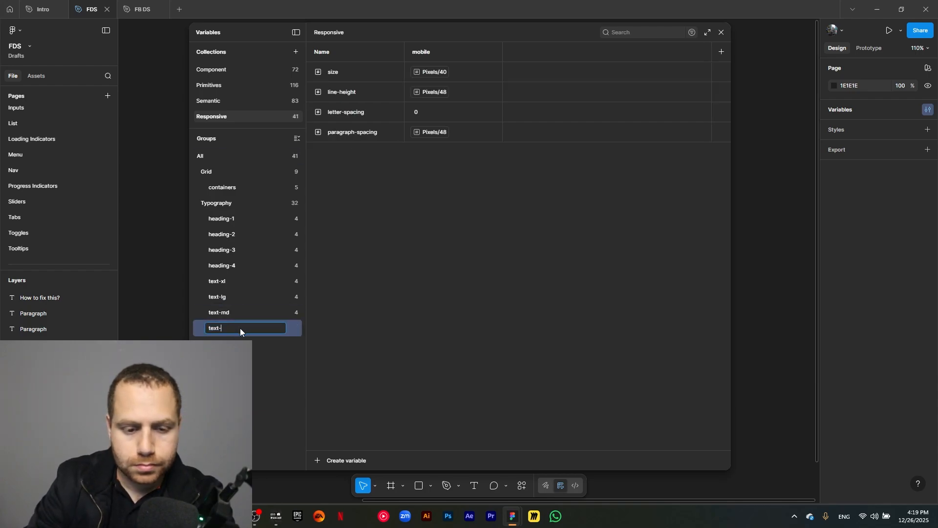
key(Return)
- Duplicate the text-sm group
right_click(226, 324)
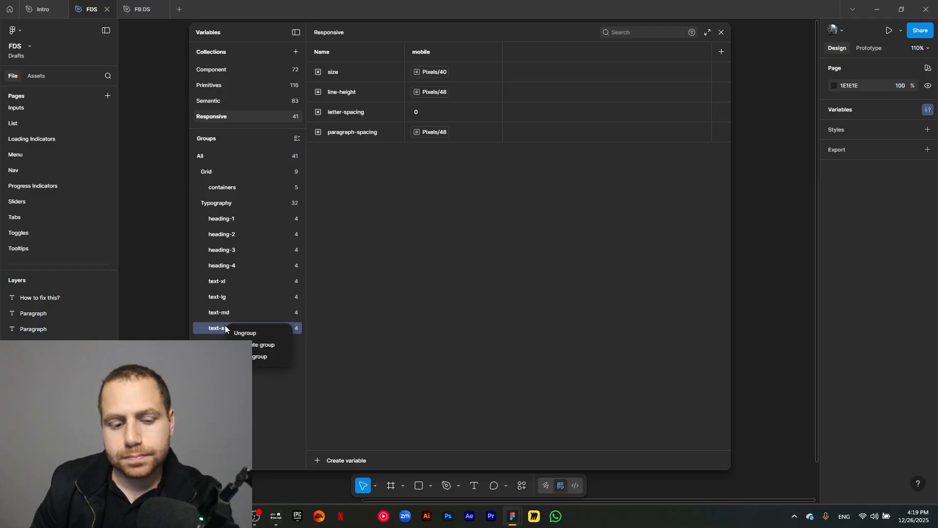
click(246, 344)
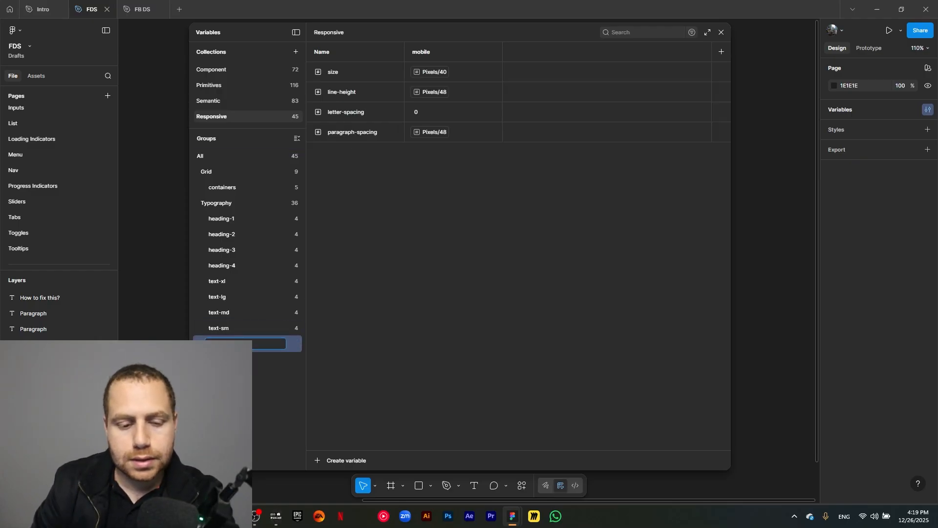
key(Return)
- In heading-2, set size to Pixels/32 and detach line-height to a plain value of 39
click(251, 234)
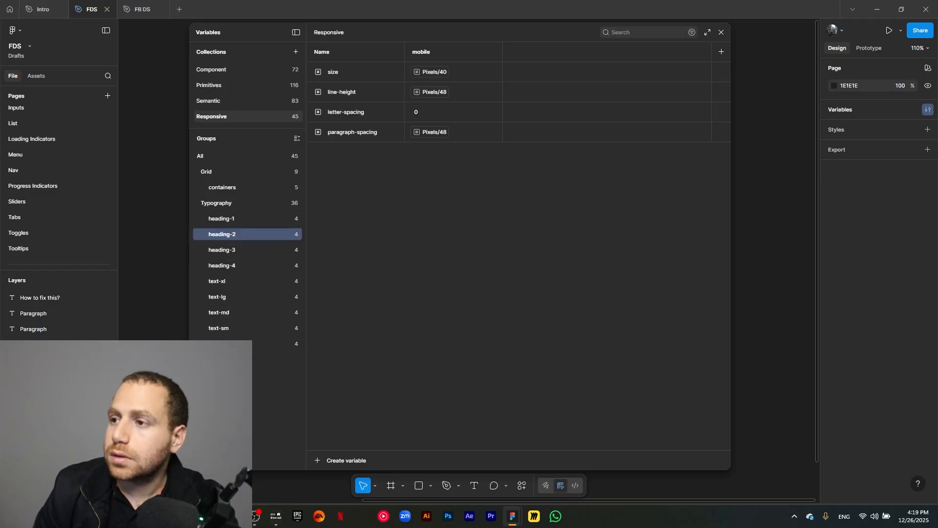
click(434, 73)
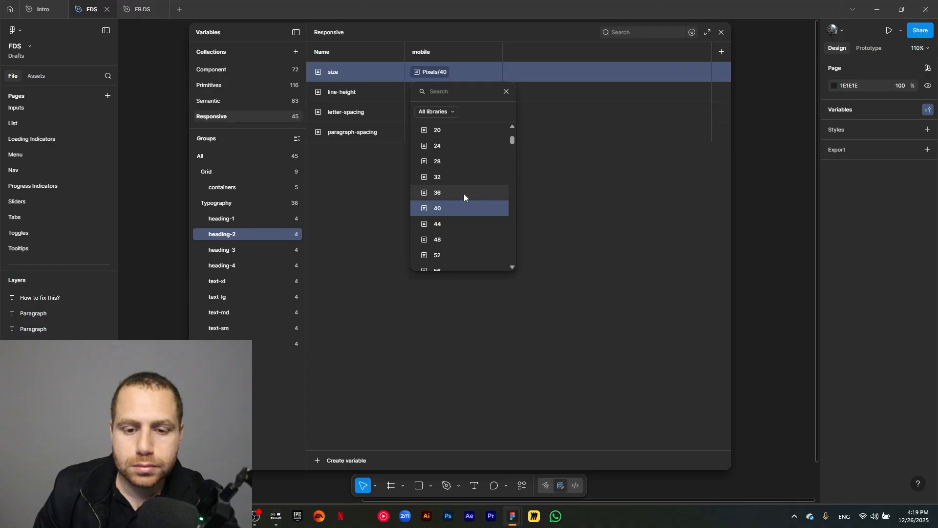
click(461, 178)
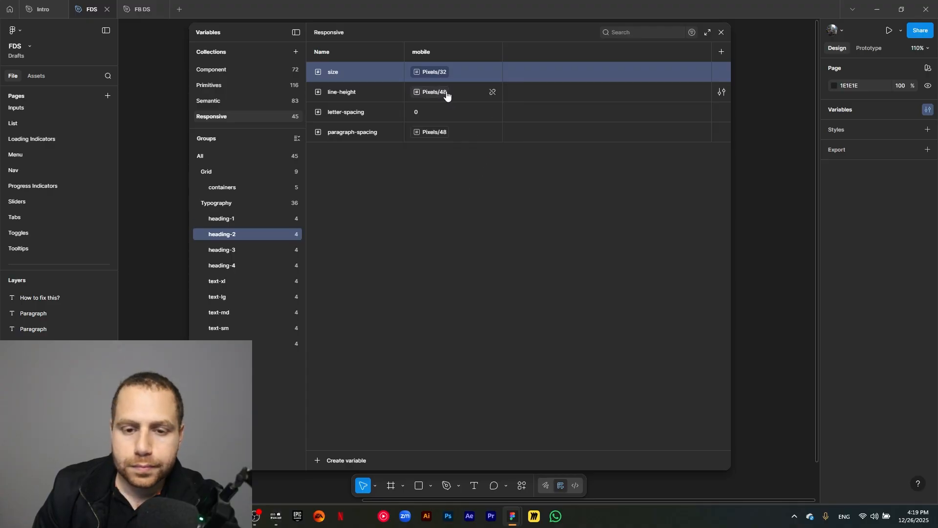
click(490, 92)
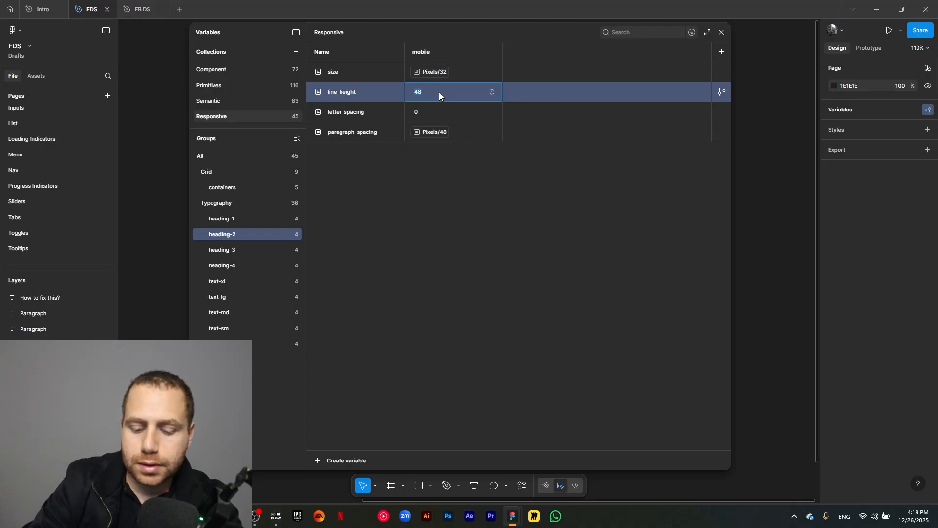
text(39)
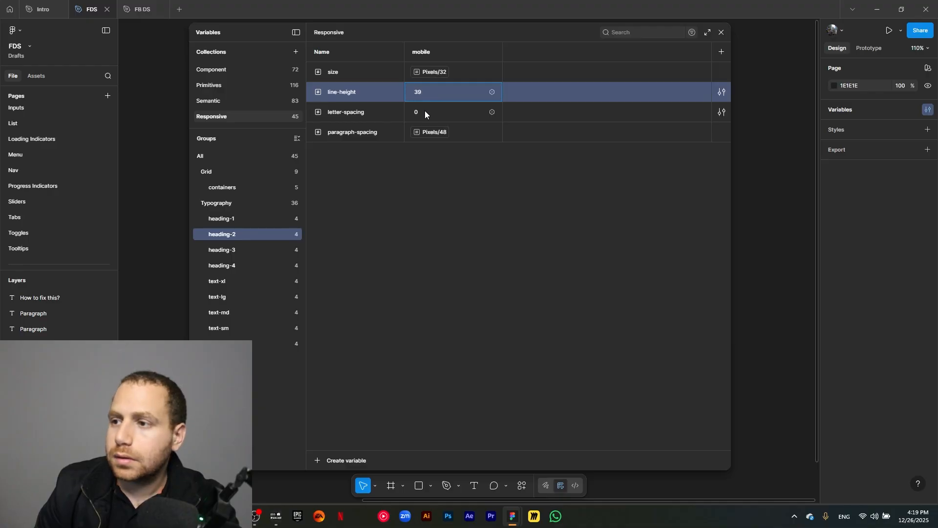
key(Return)
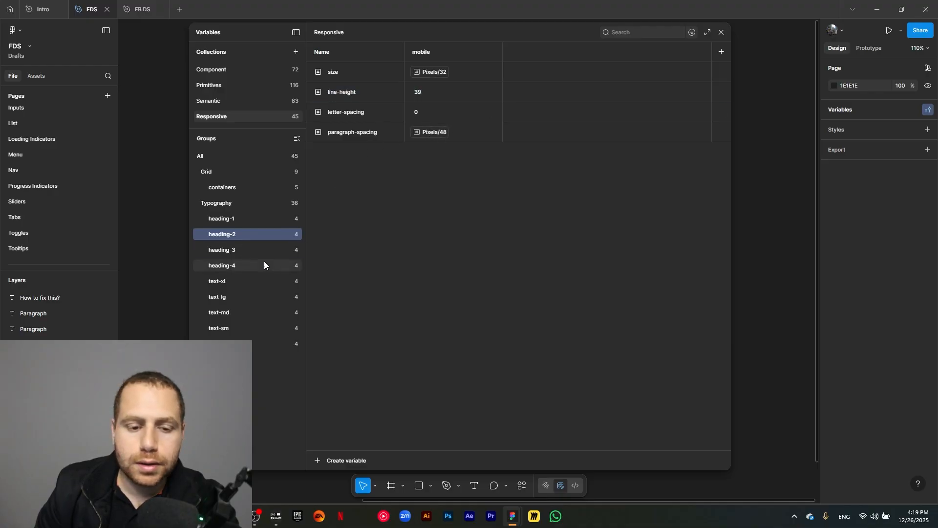
- In heading-3, set the size variable to Pixels/24
click(242, 251)
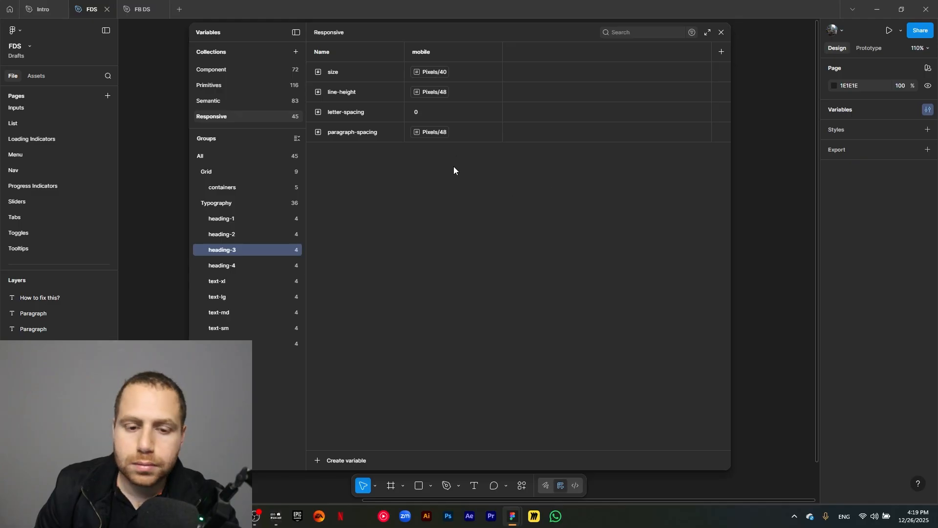
click(439, 74)
scroll(468, 230, down, 1)
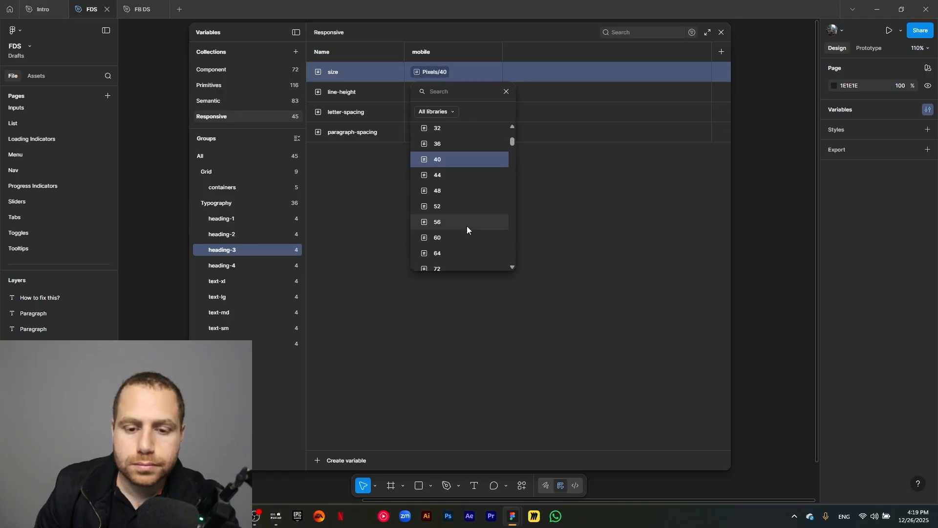
scroll(466, 224, down, 1)
scroll(465, 224, up, 1)
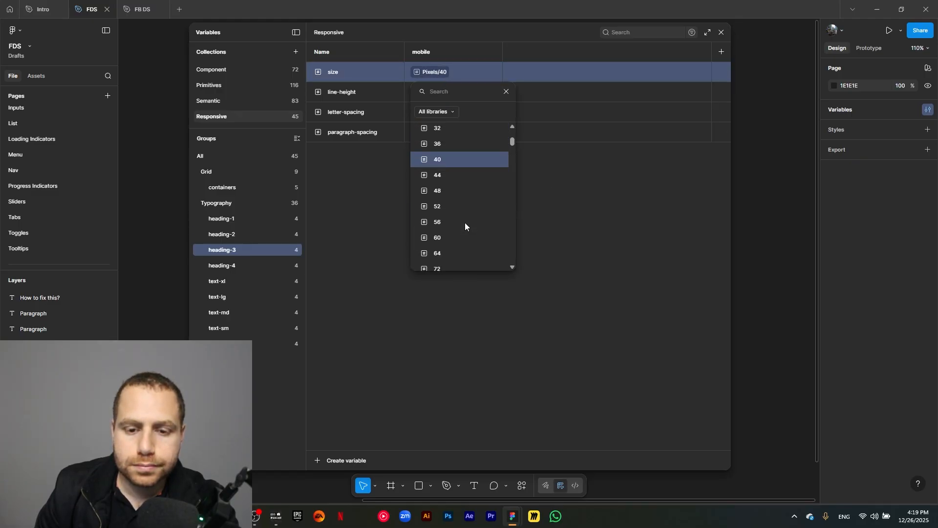
scroll(465, 222, down, 1)
scroll(462, 214, up, 2)
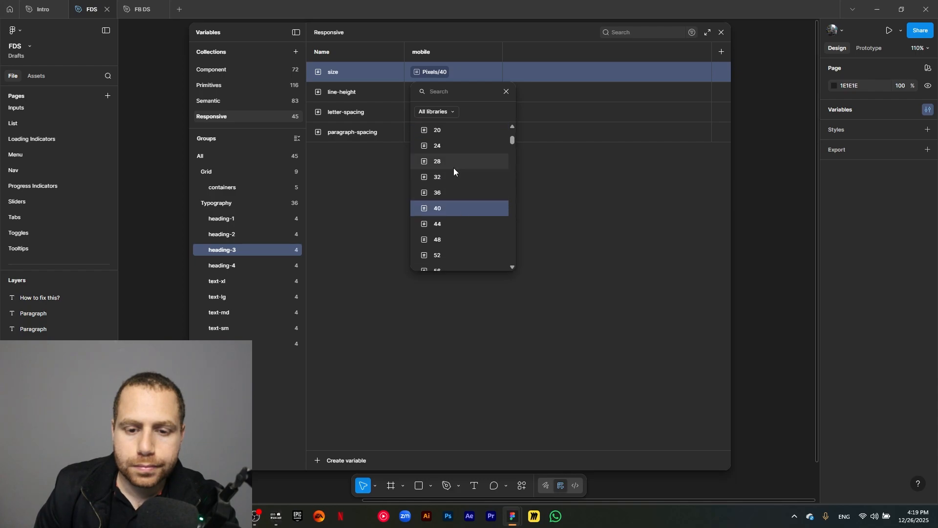
click(458, 149)
- Detach heading-3's line-height to a plain value of 29 and set its paragraph-spacing to Pixels/36
click(434, 93)
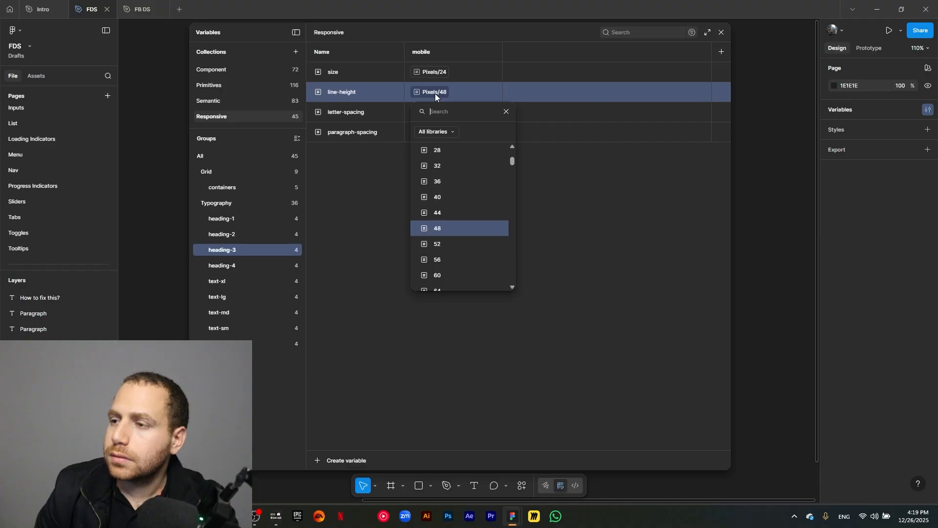
scroll(457, 208, up, 2)
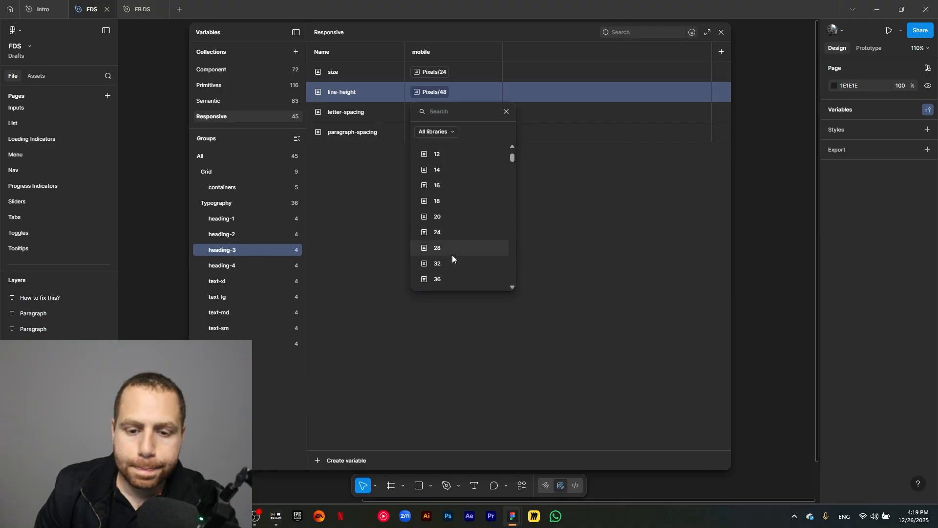
click(507, 112)
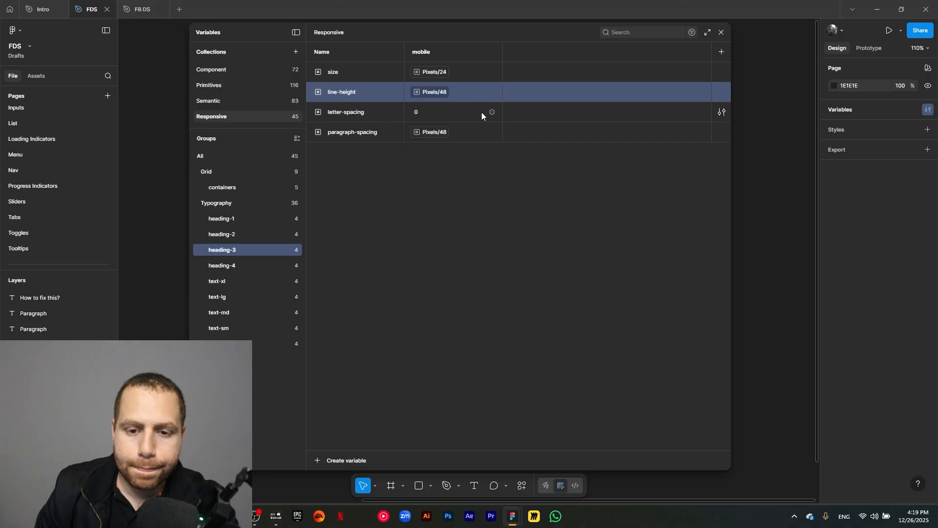
click(492, 93)
click(438, 95)
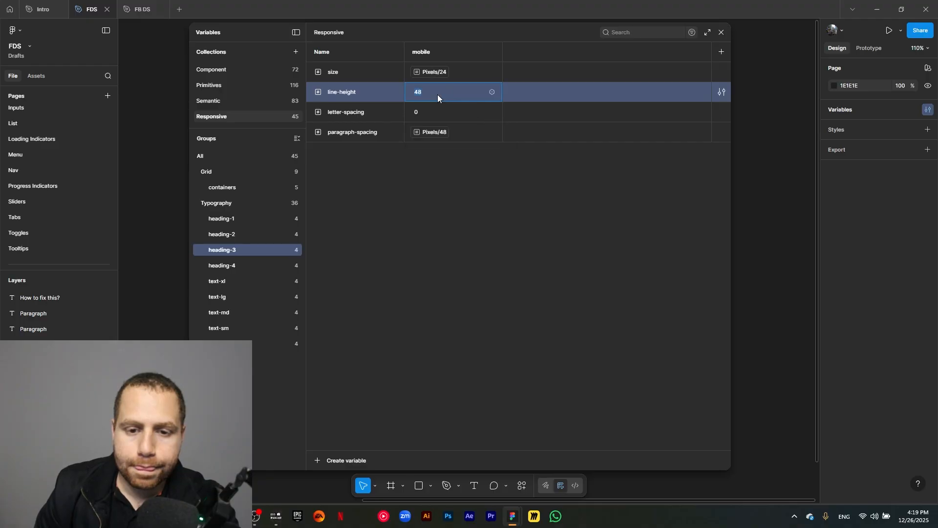
text(29)
key(Return)
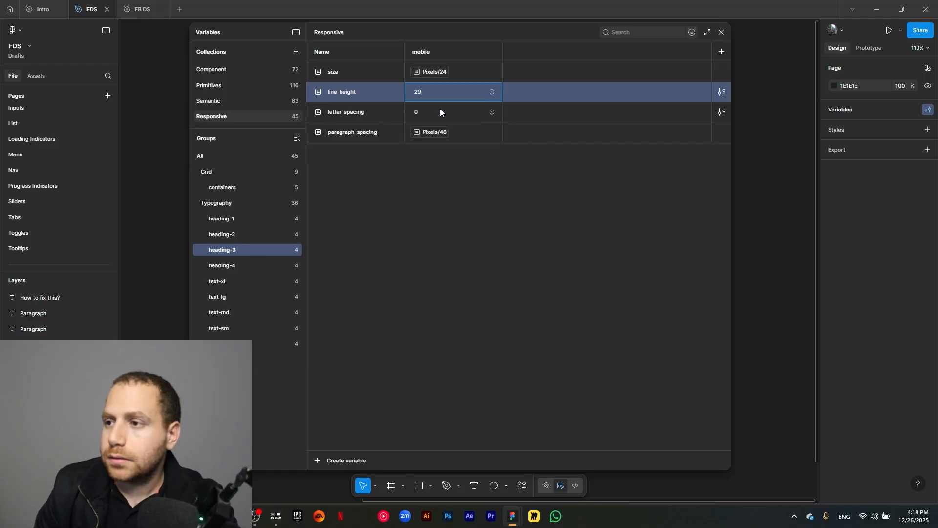
click(434, 133)
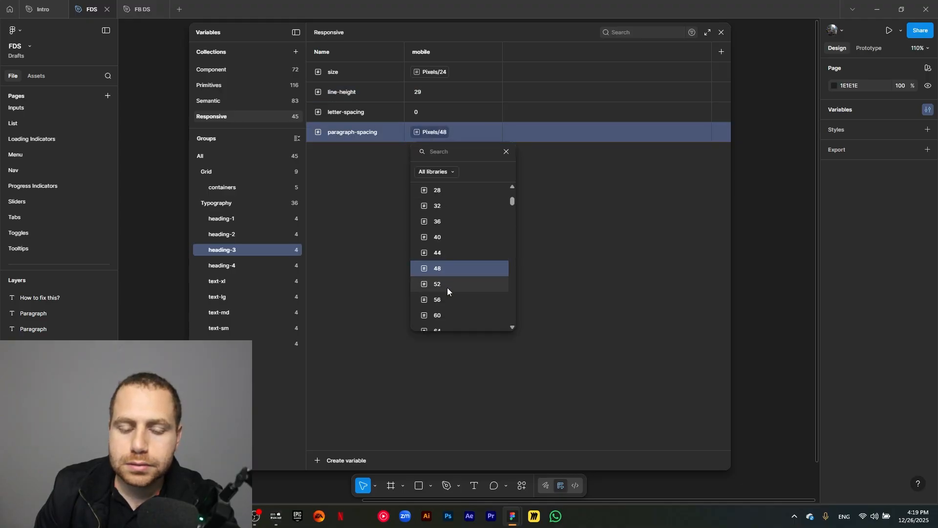
click(383, 194)
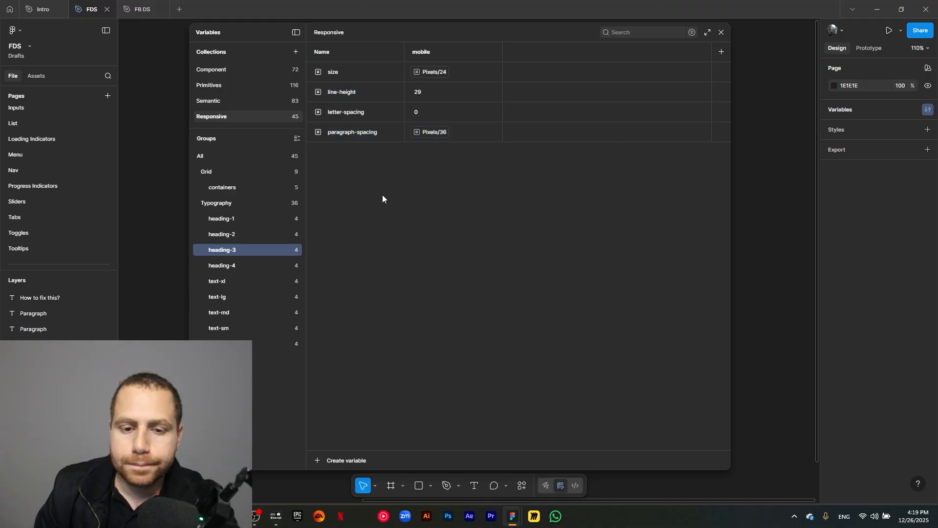
- In heading-4, set the size variable to Pixels/20 and line-height to Pixels/24
click(242, 265)
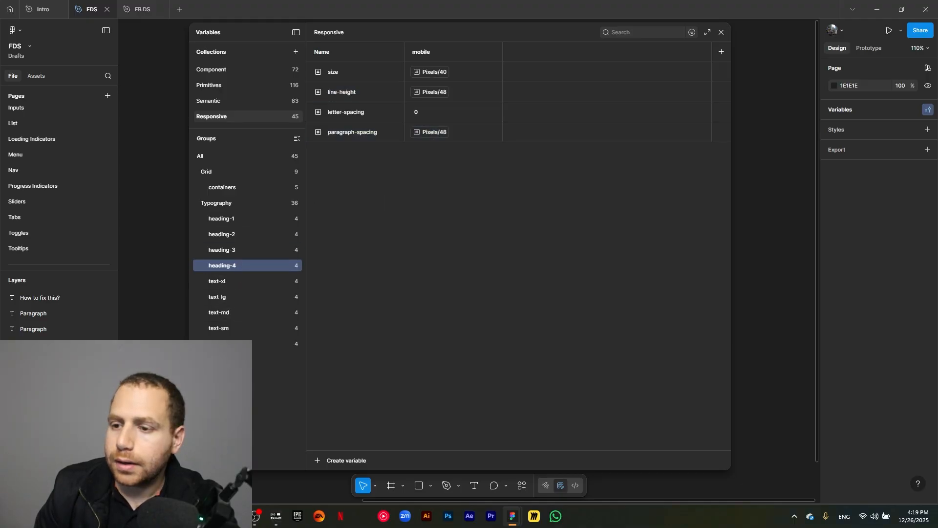
click(431, 73)
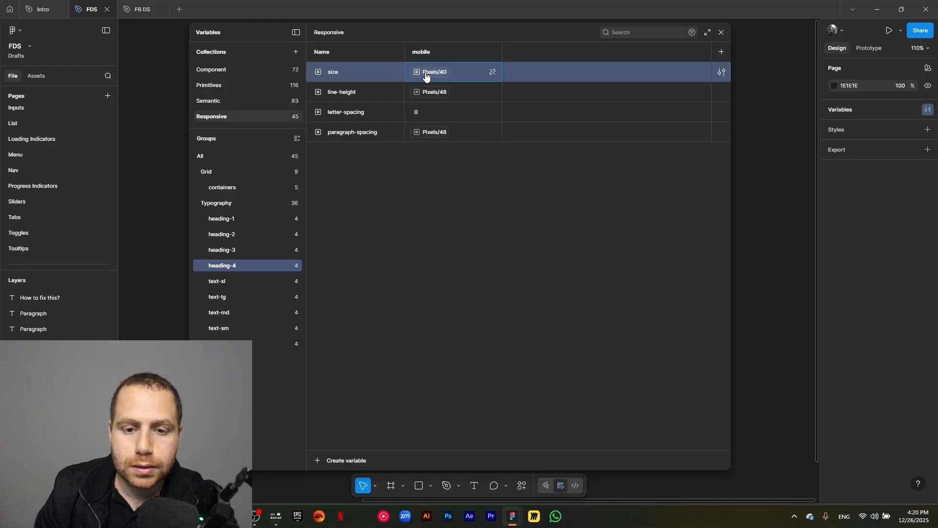
click(458, 130)
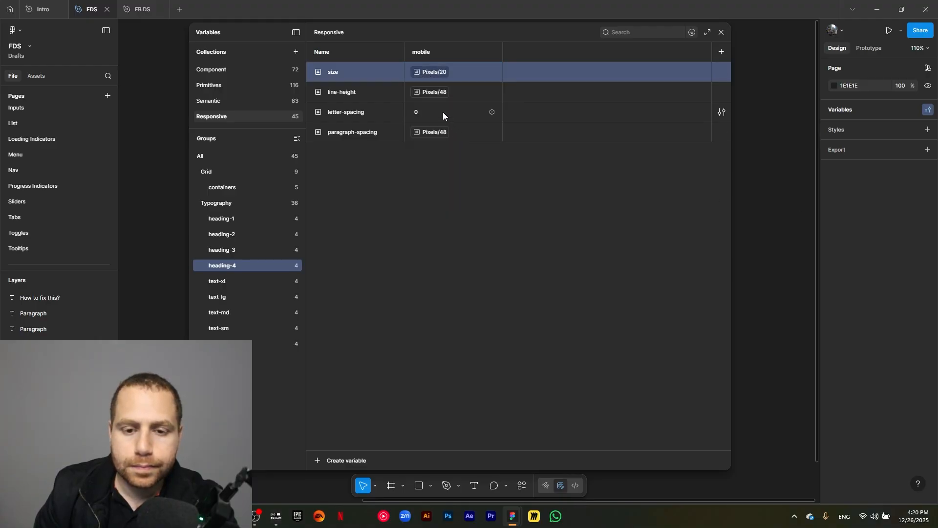
click(440, 93)
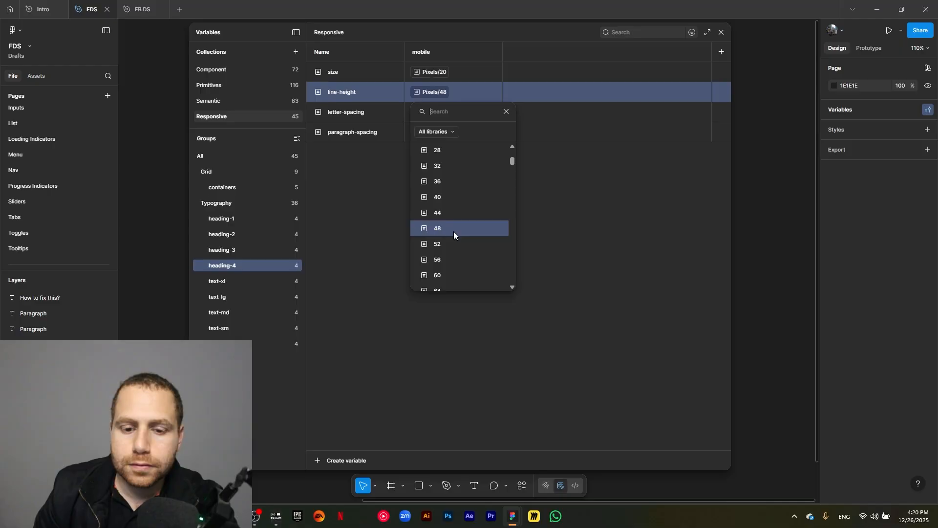
scroll(468, 221, up, 3)
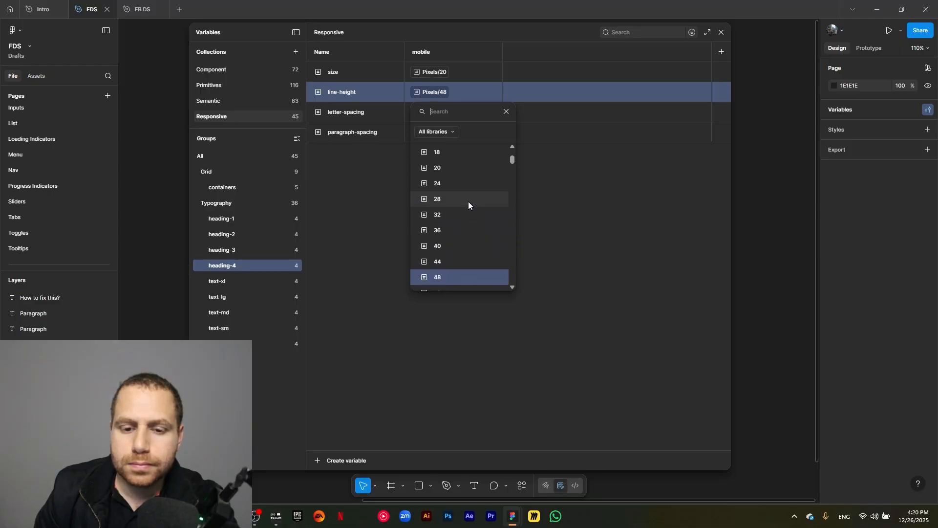
click(468, 190)
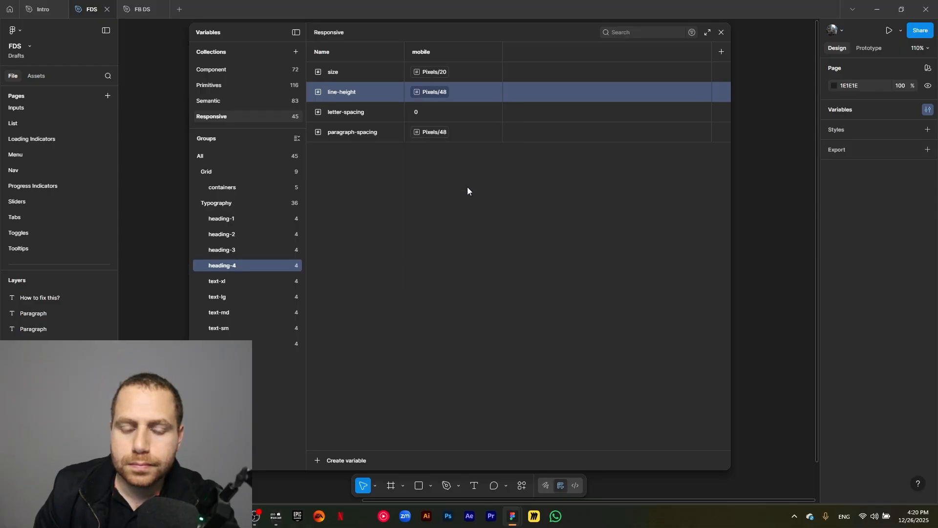
- Set heading-4's paragraph-spacing variable to Pixels/28
click(435, 132)
scroll(436, 271, up, 3)
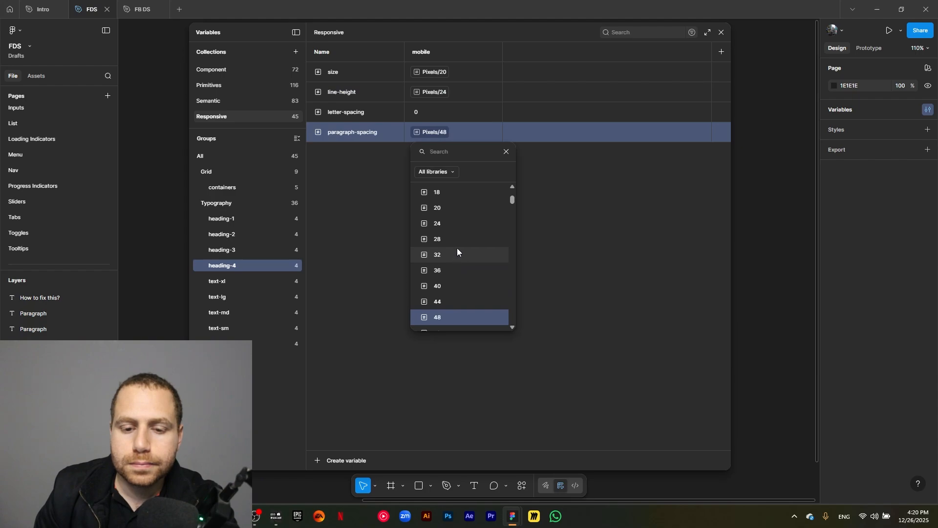
click(456, 237)
- In text-xl, set size to Pixels/20 and detach line-height to a plain value of 27
click(253, 281)
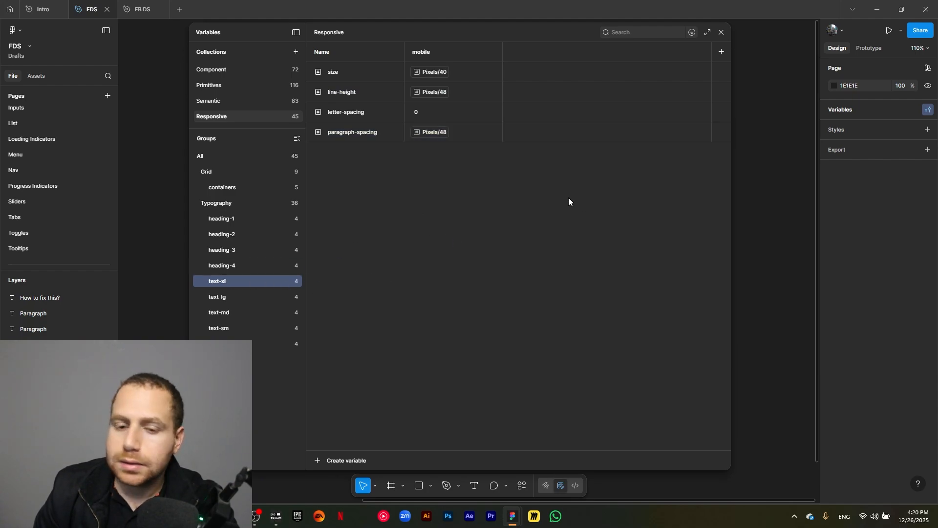
click(440, 73)
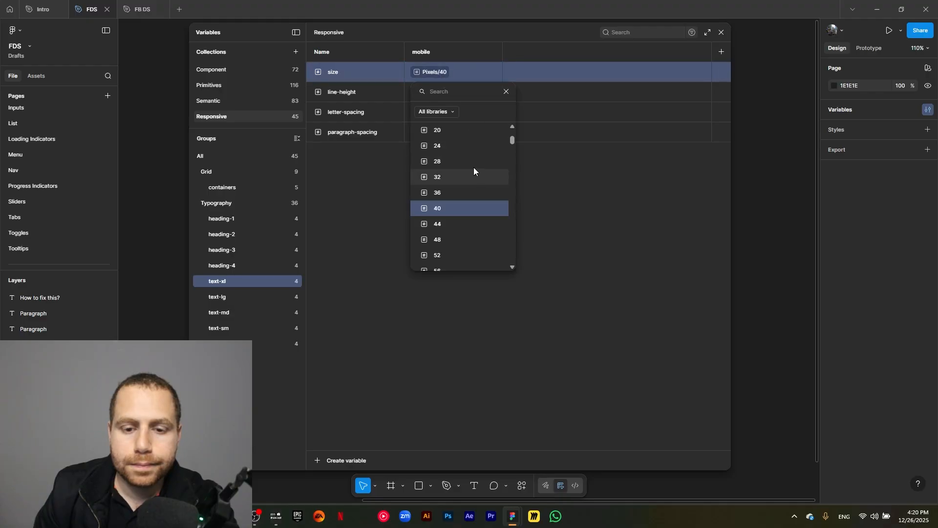
click(459, 132)
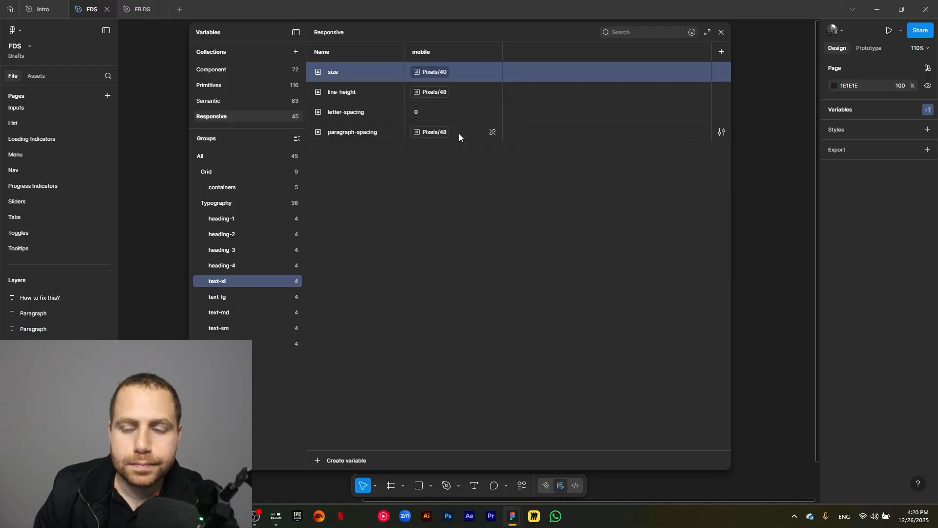
click(491, 92)
click(443, 94)
text(27)
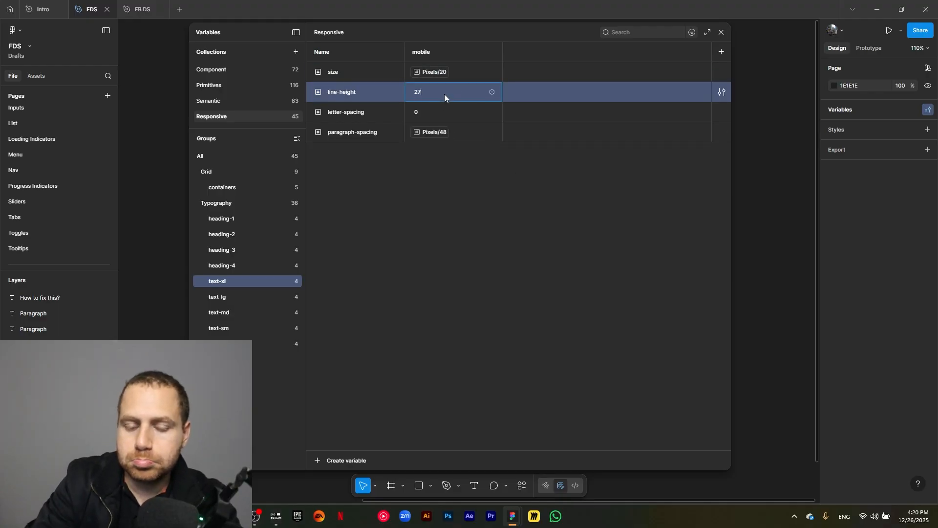
click(435, 133)
scroll(459, 217, up, 2)
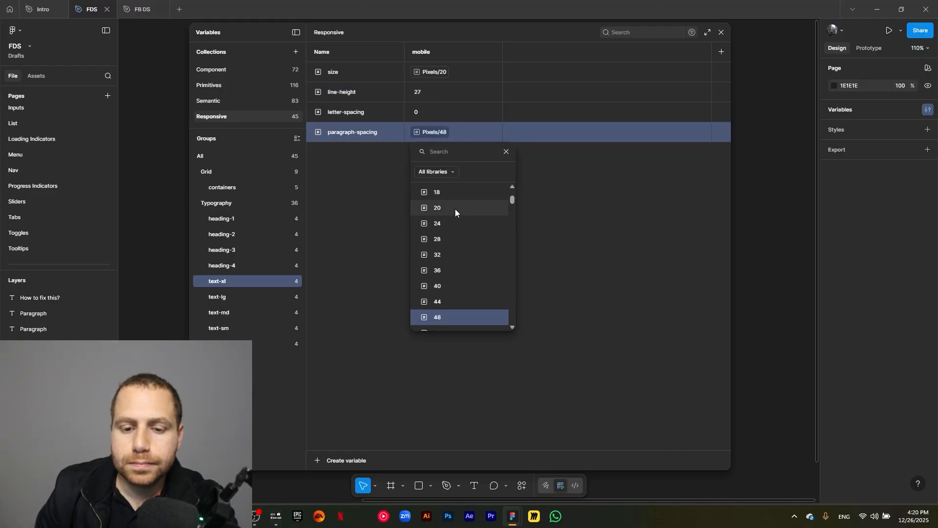
key(Escape)
key(Escape)
- In text-lg, set the size variable to Pixels/18
click(217, 296)
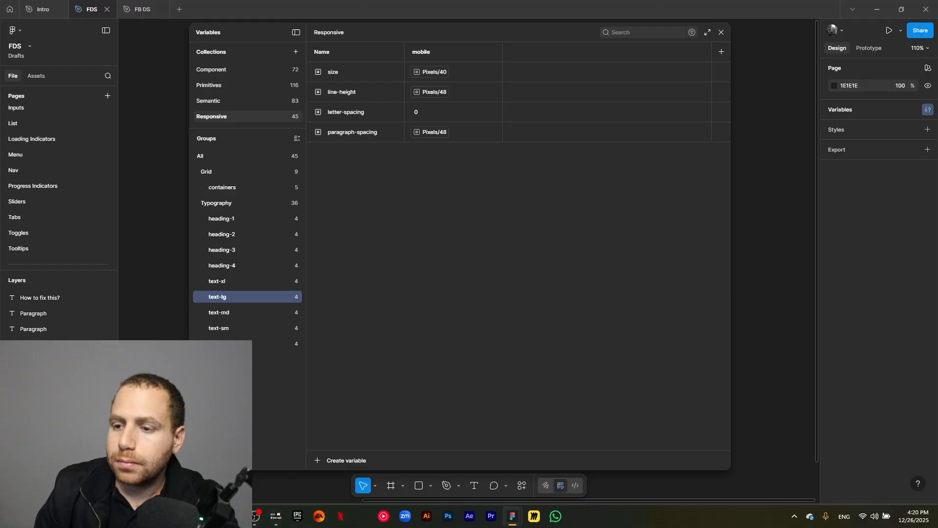
click(438, 78)
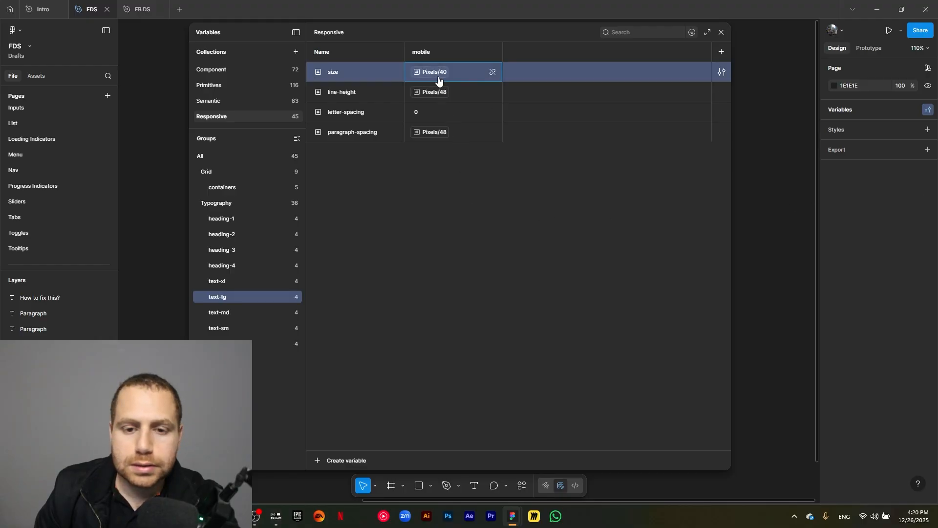
click(439, 79)
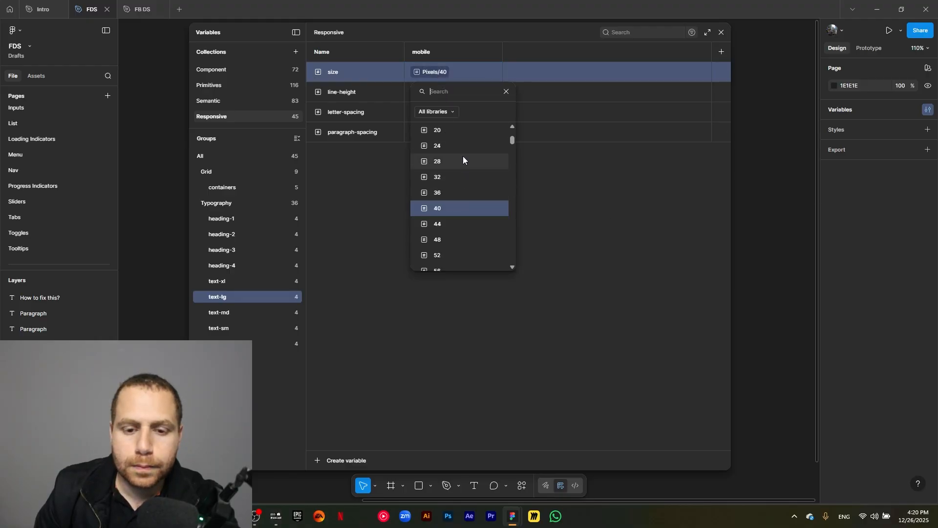
scroll(463, 169, up, 2)
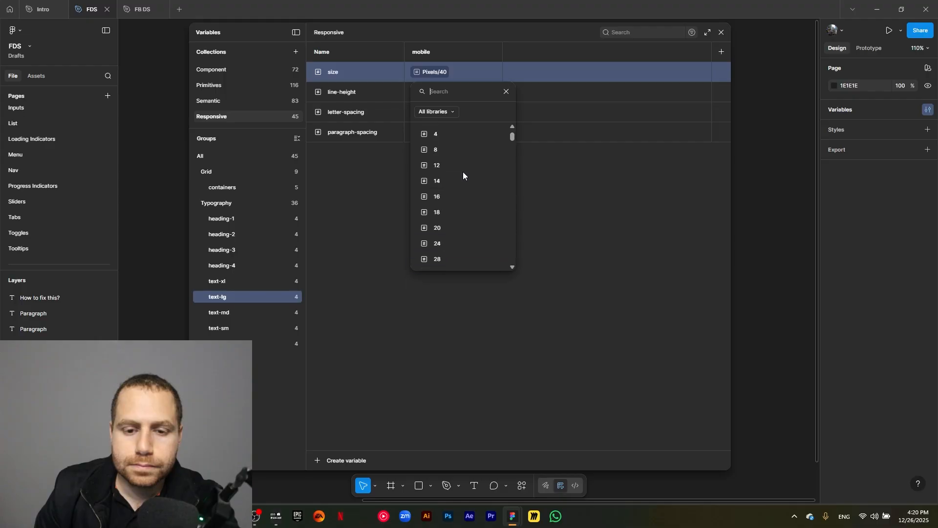
click(448, 213)
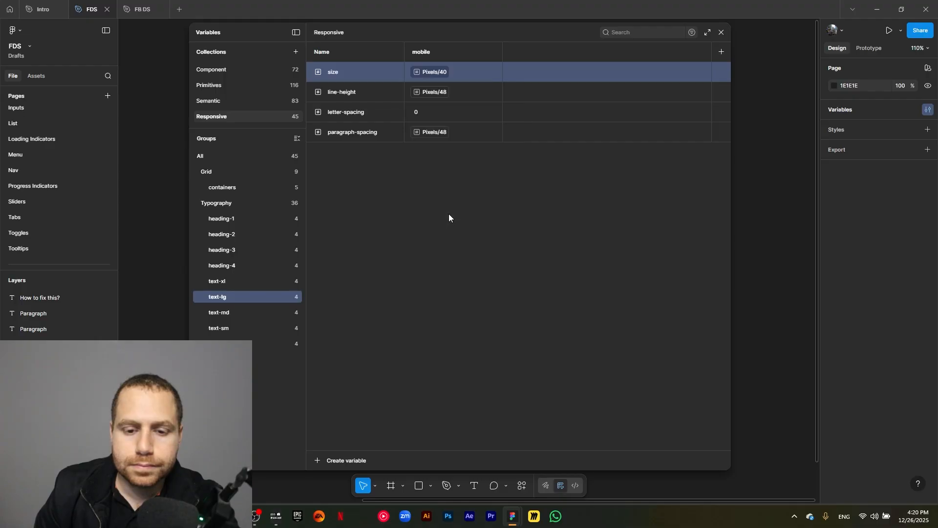
- Detach text-lg's line-height to a plain value of 25 and set its paragraph-spacing to Pixels/18
click(437, 92)
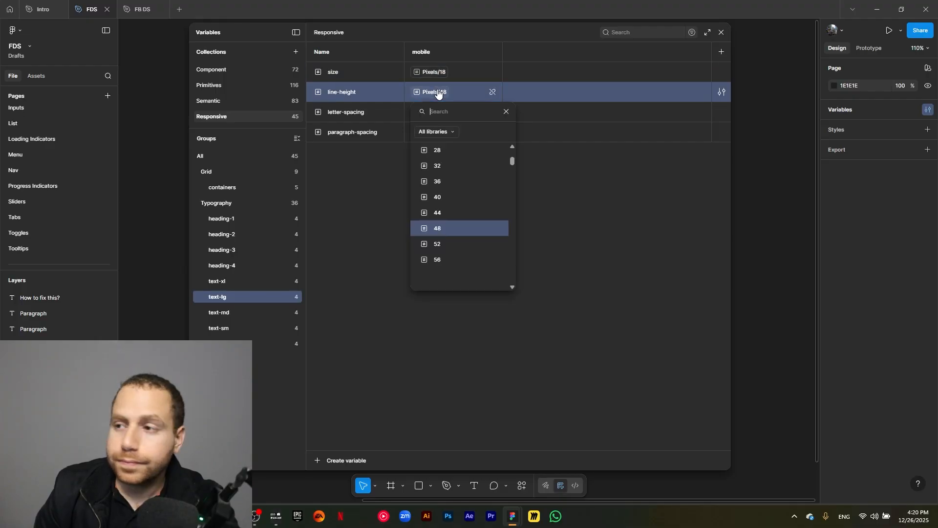
click(506, 112)
double_click(496, 95)
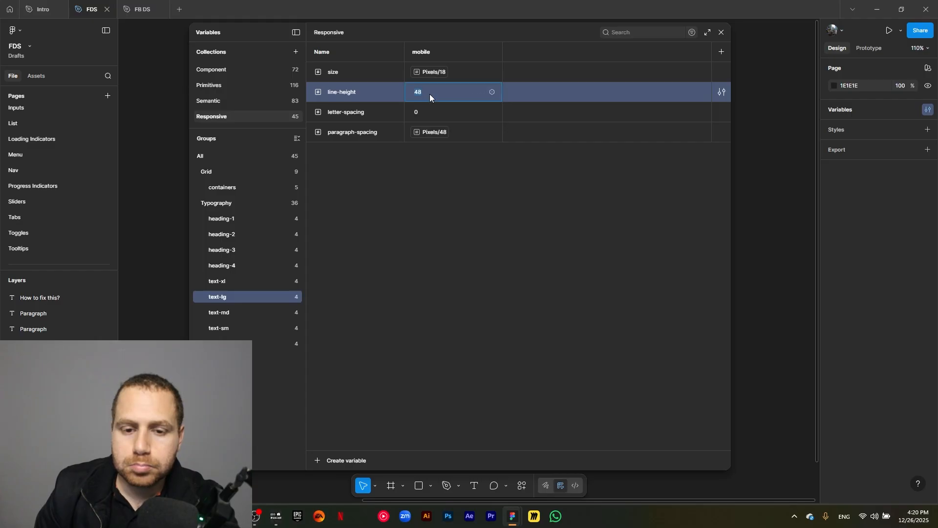
text(25)
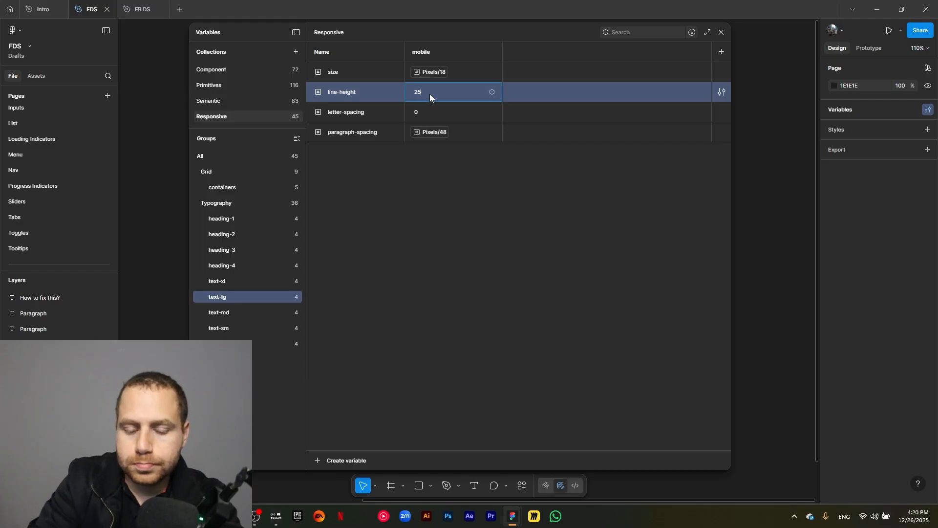
click(434, 133)
scroll(454, 235, up, 3)
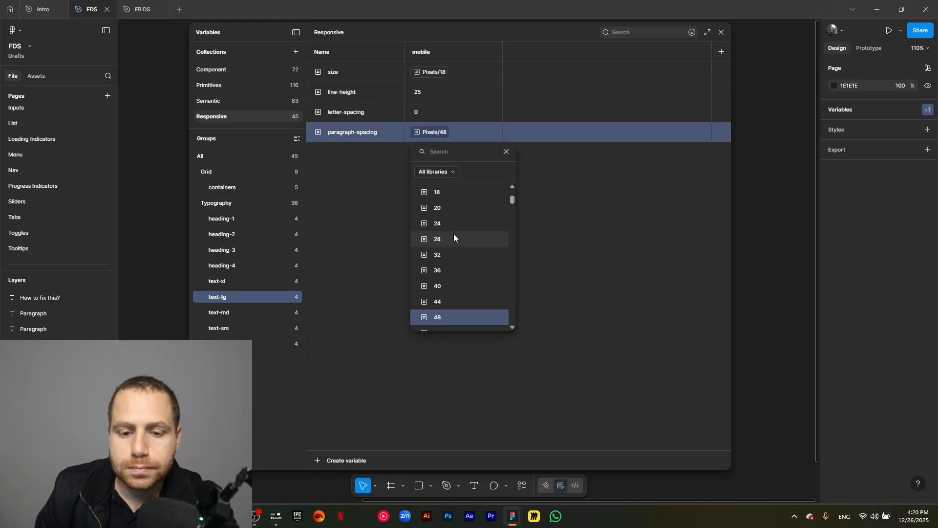
click(455, 236)
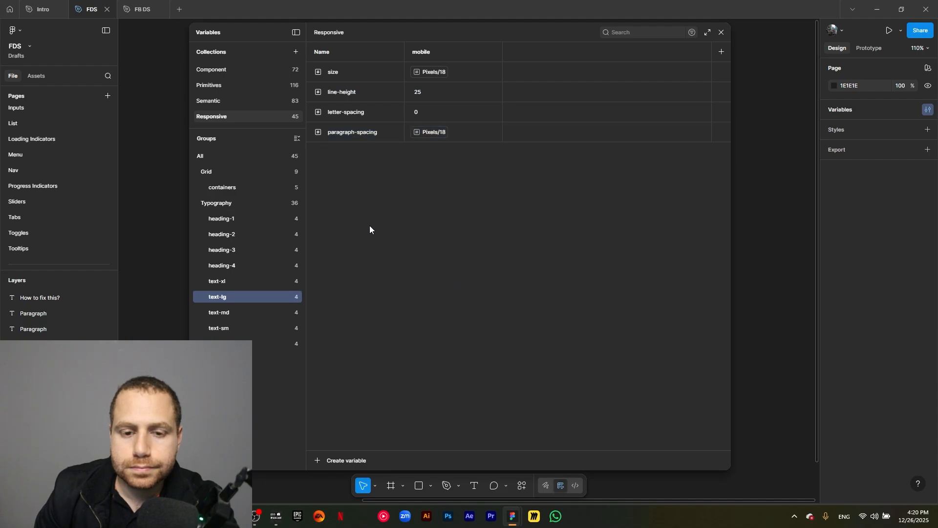
- In text-md, set size to Pixels/16 and line-height to Pixels/24
click(255, 314)
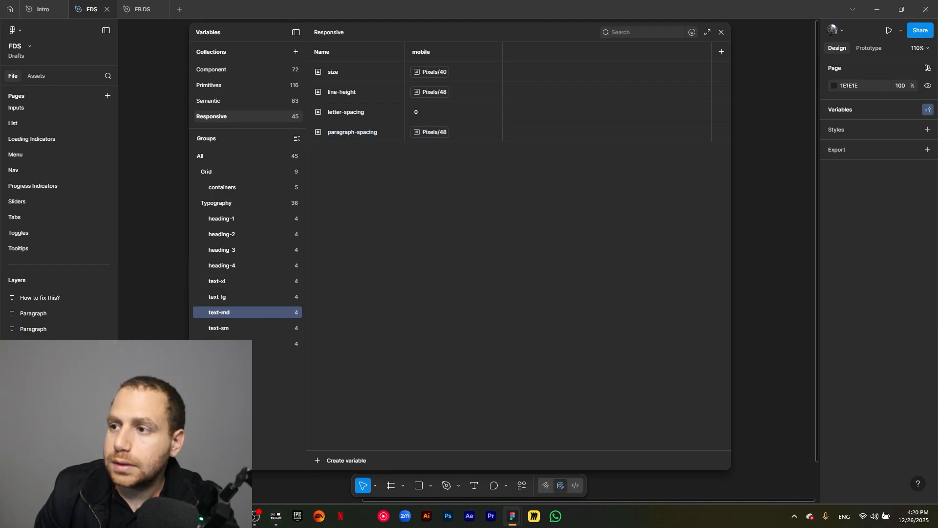
click(432, 72)
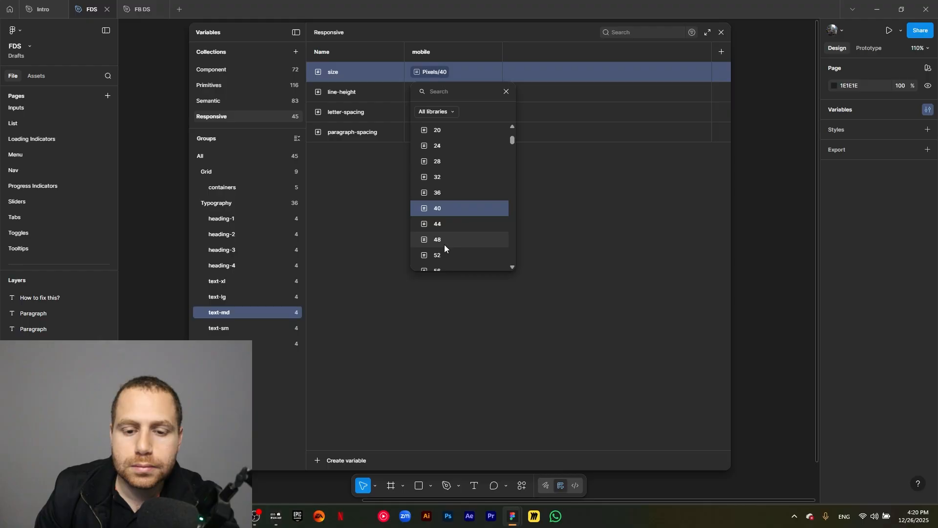
scroll(461, 176, up, 2)
click(457, 159)
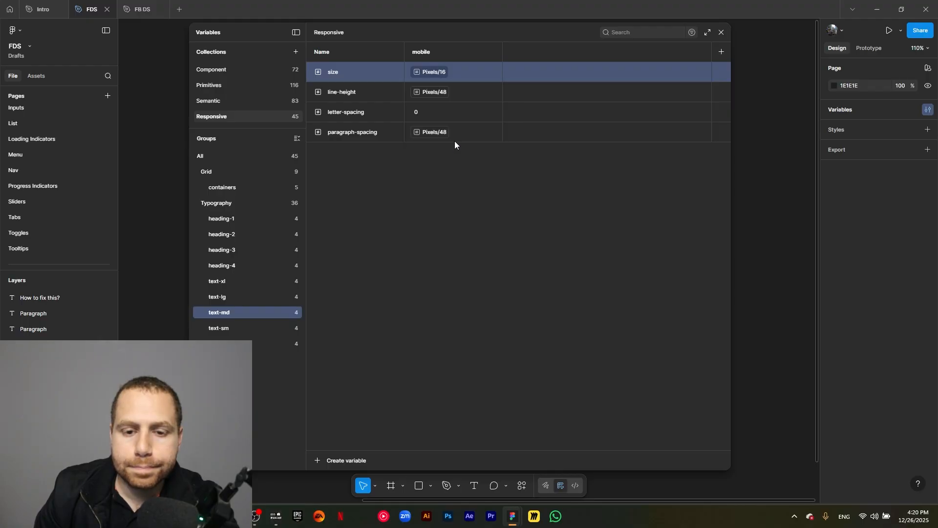
click(430, 91)
scroll(472, 196, up, 2)
click(468, 195)
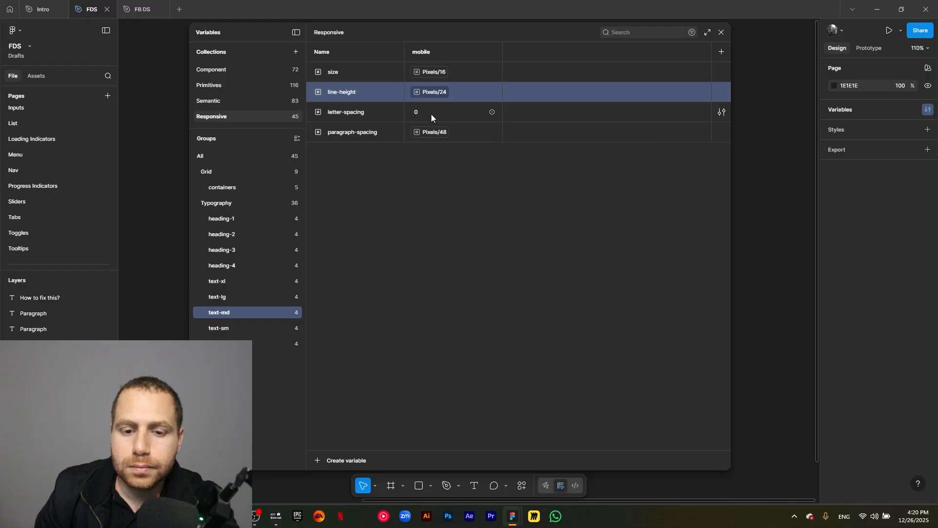
- Assign a smaller Pixels variable to text-md's paragraph-spacing
click(429, 134)
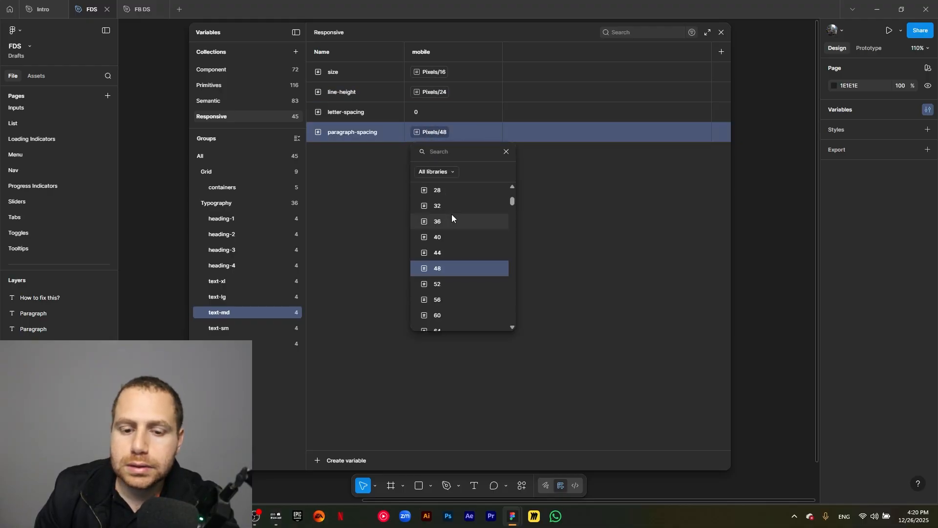
scroll(455, 220, up, 2)
click(457, 226)
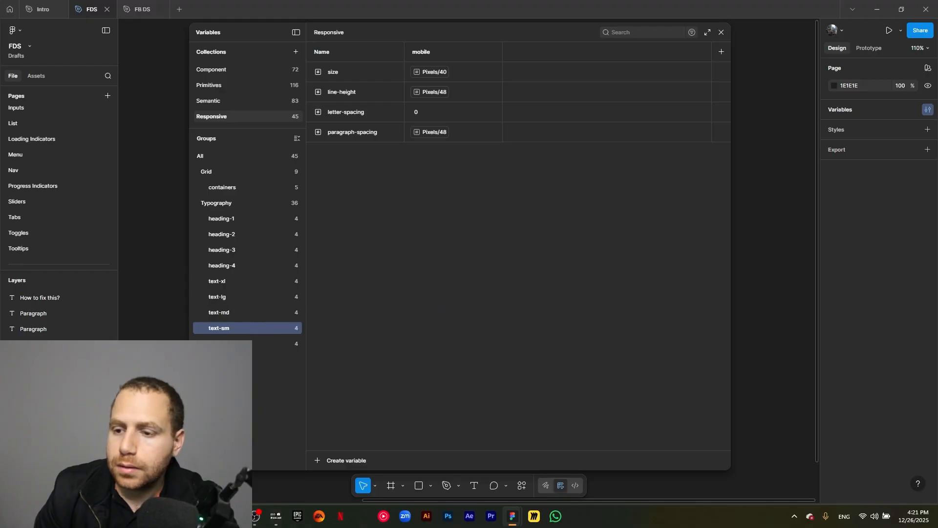
- In text-sm, set size to Pixels/14 and detach line-height to a plain value of 21
click(440, 73)
scroll(462, 186, up, 4)
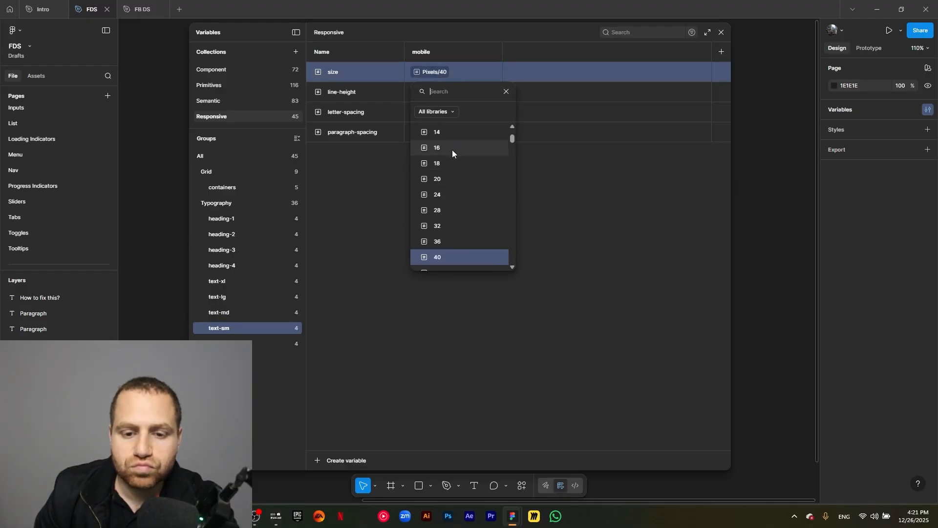
click(452, 133)
click(444, 92)
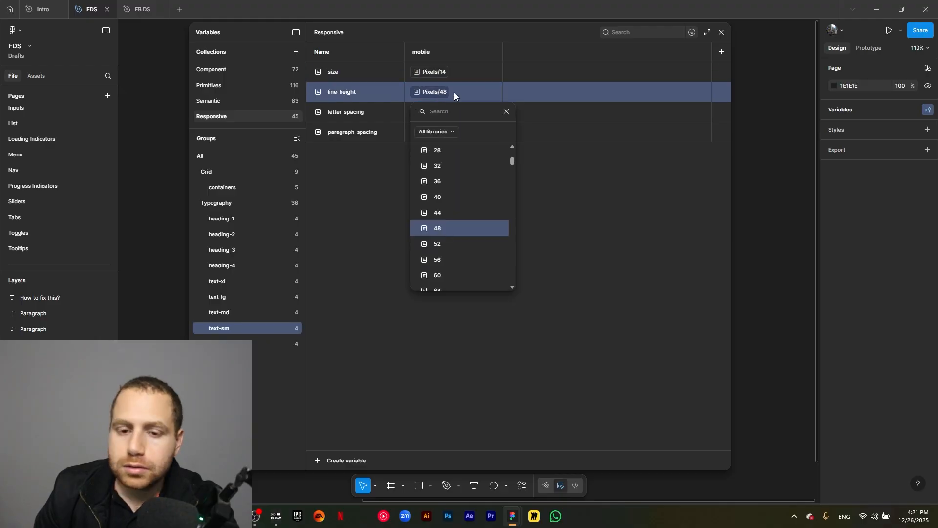
click(506, 110)
click(493, 93)
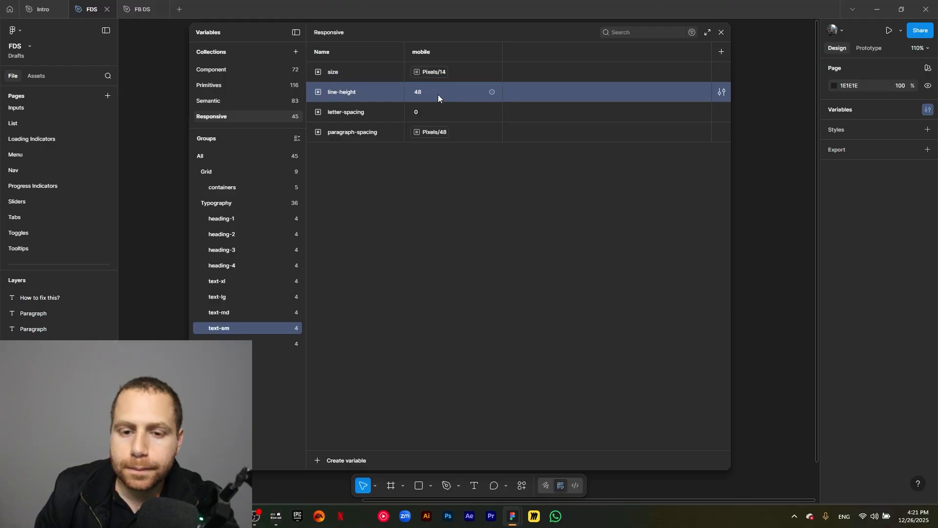
text(21)
click(448, 169)
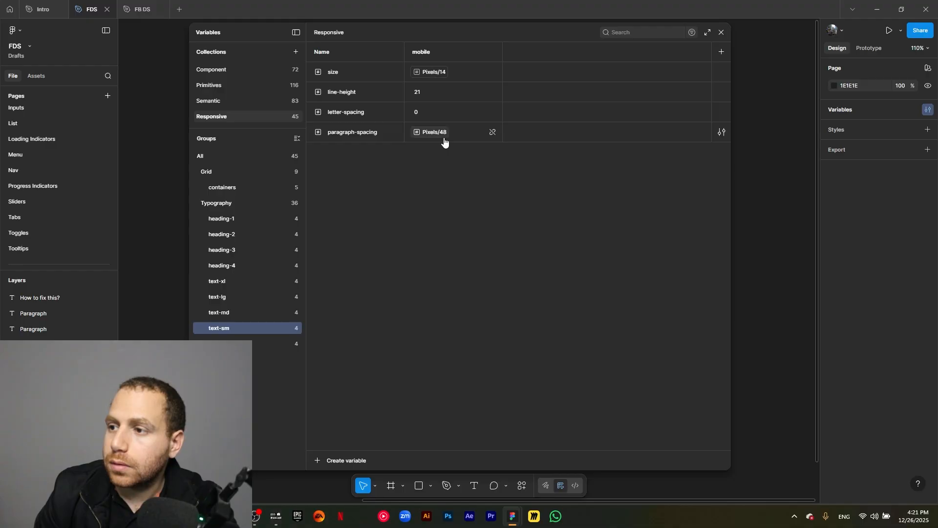
- Set text-sm's paragraph-spacing to Pixels/14 and select the duplicated group beneath it
click(443, 137)
scroll(464, 213, up, 3)
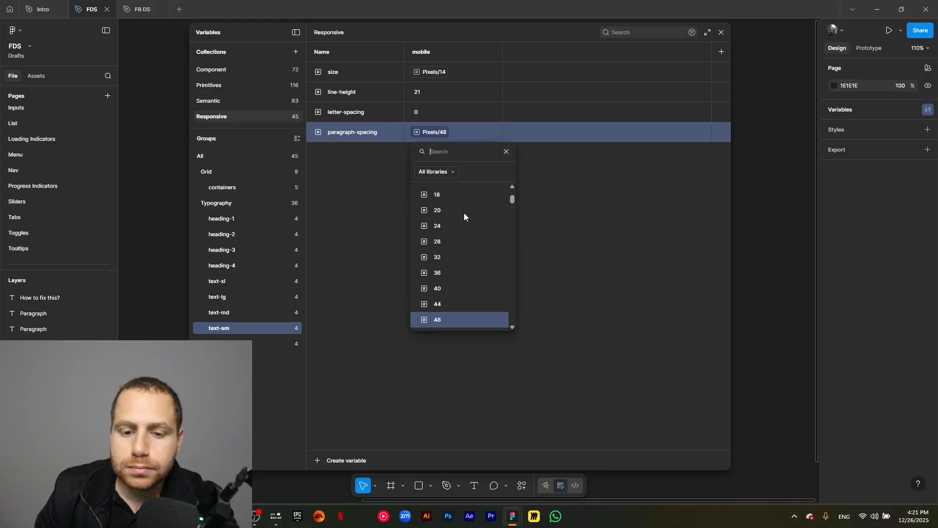
scroll(464, 213, up, 2)
click(464, 213)
click(436, 214)
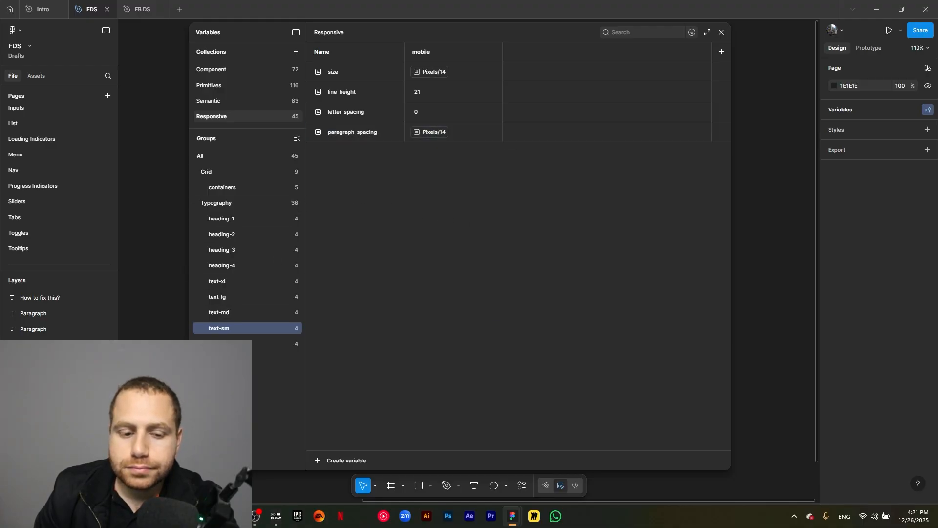
click(287, 343)
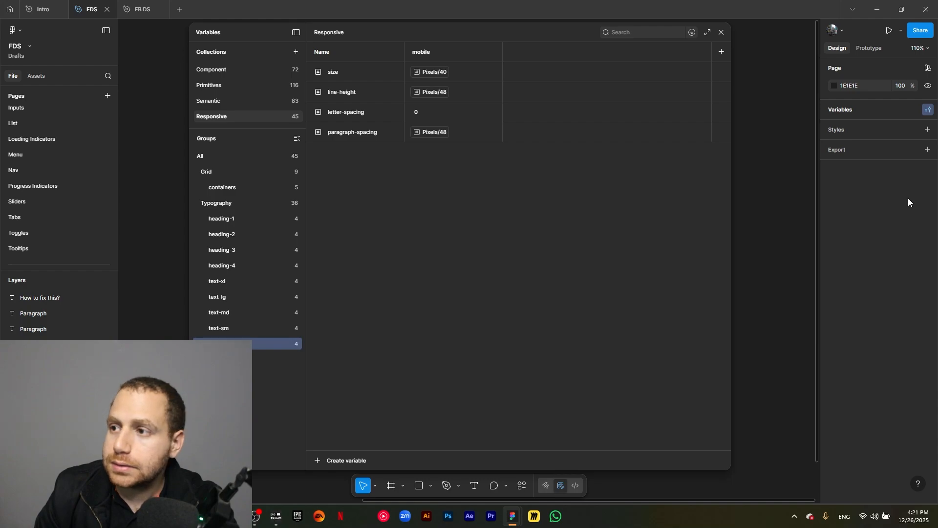
- In the duplicated text group, set size to Pixels/12 and line-height to Pixels/18
click(441, 74)
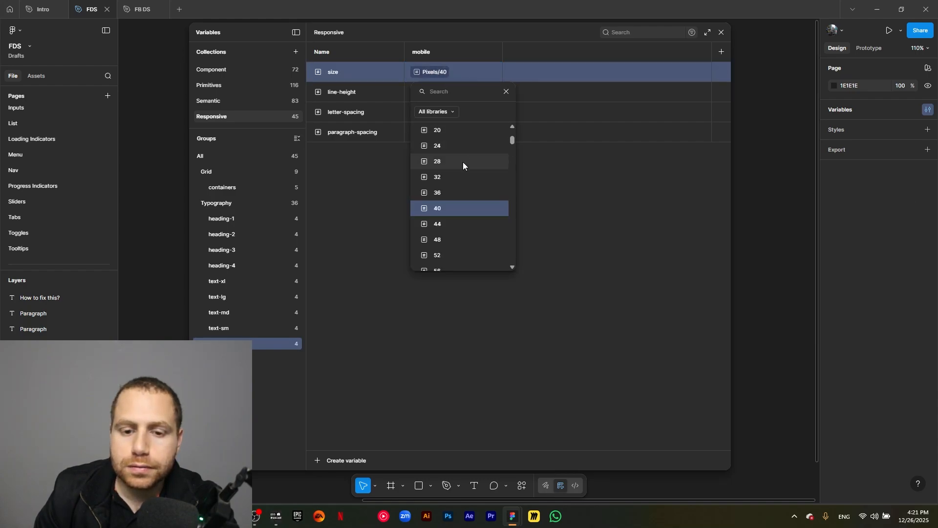
scroll(462, 165, up, 3)
click(456, 219)
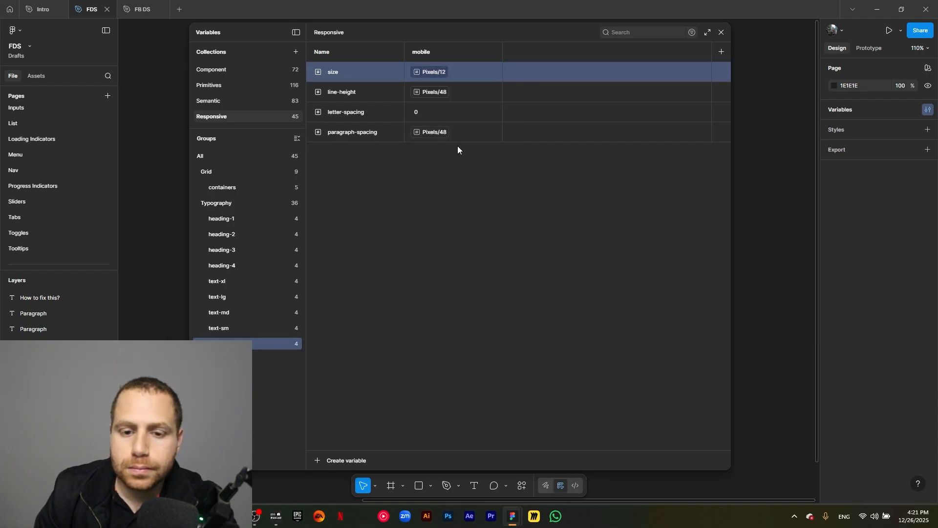
click(439, 95)
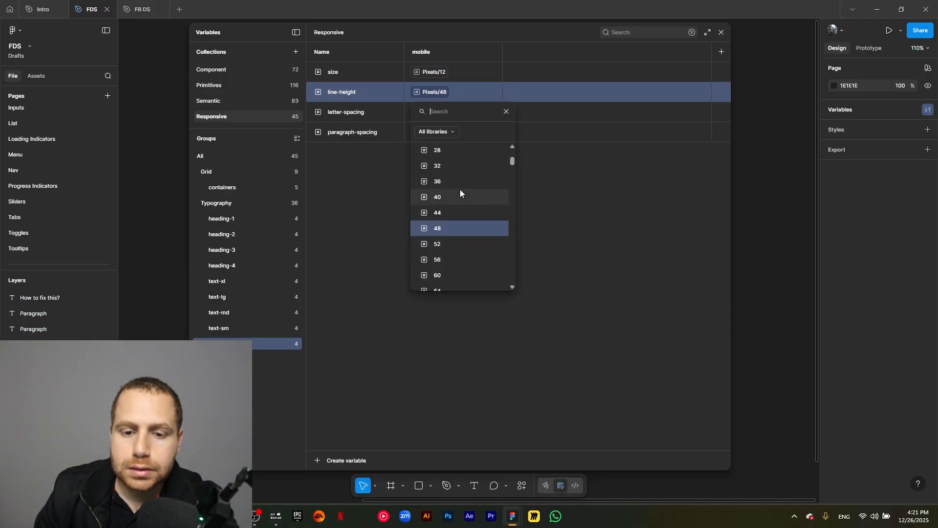
scroll(459, 191, up, 2)
scroll(459, 191, up, 3)
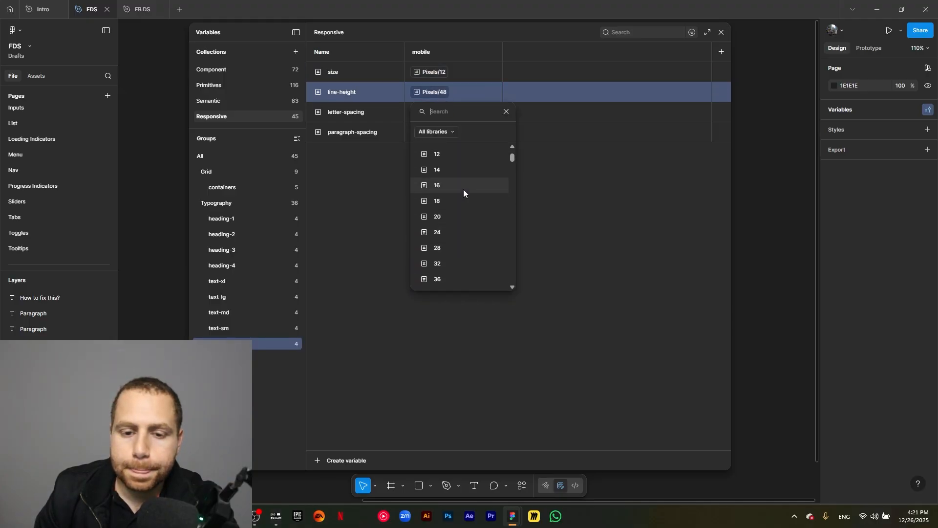
click(460, 199)
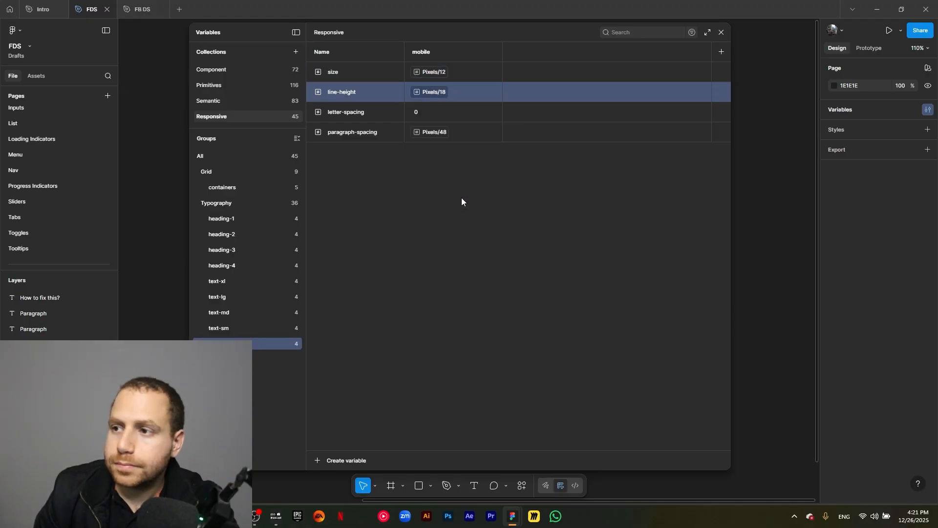
- Set the duplicated group's paragraph-spacing to Pixels/12
click(441, 134)
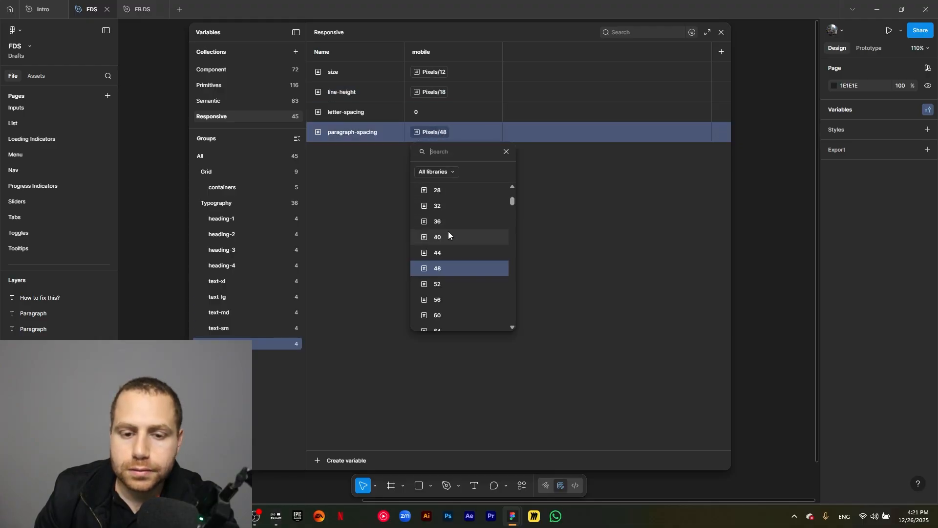
scroll(448, 230, up, 3)
scroll(459, 198, up, 2)
click(459, 200)
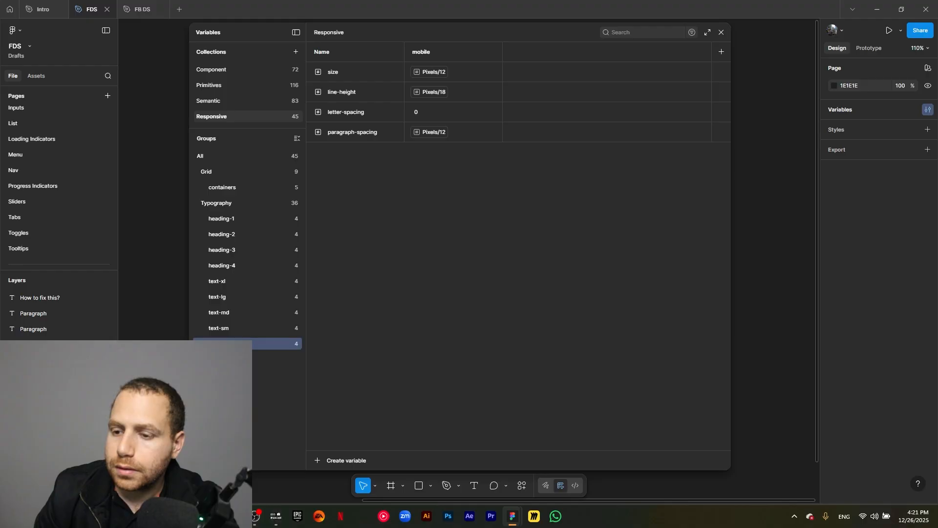
- Create a new number variable named Radius in the Responsive collection
click(221, 204)
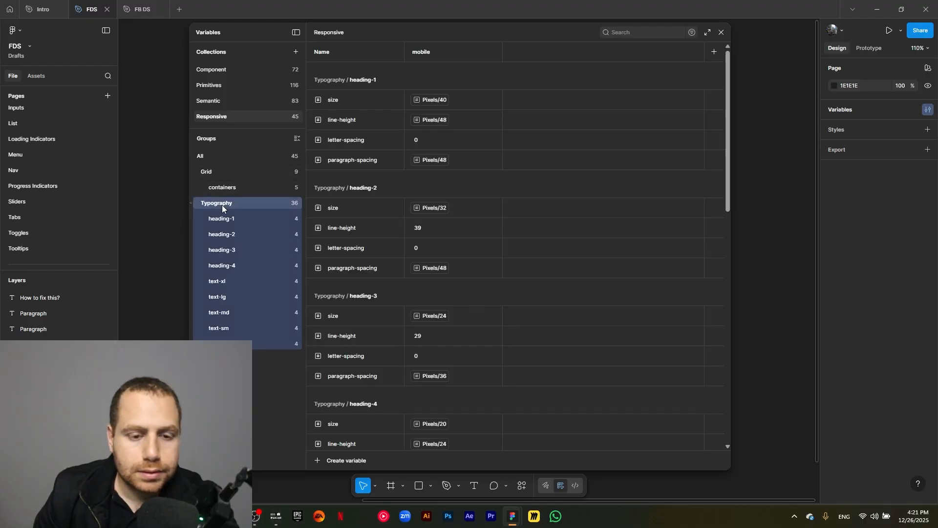
click(220, 158)
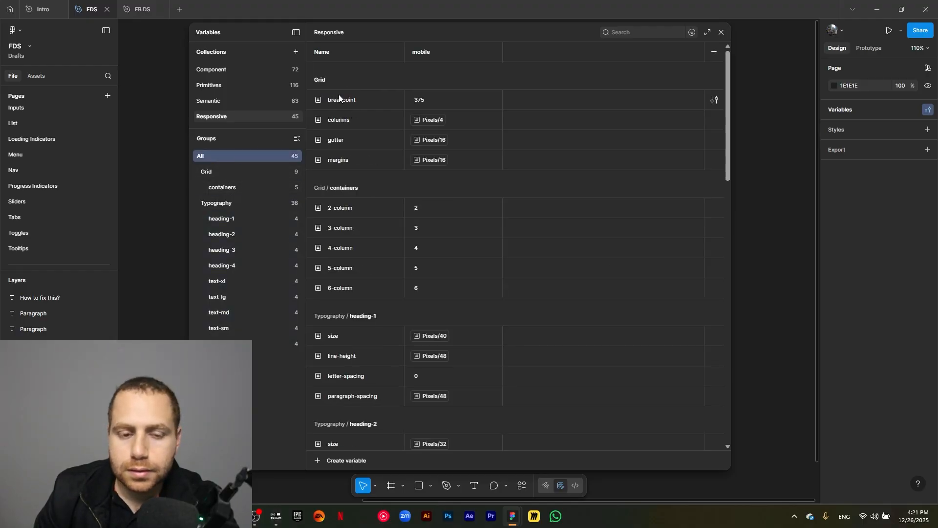
click(319, 459)
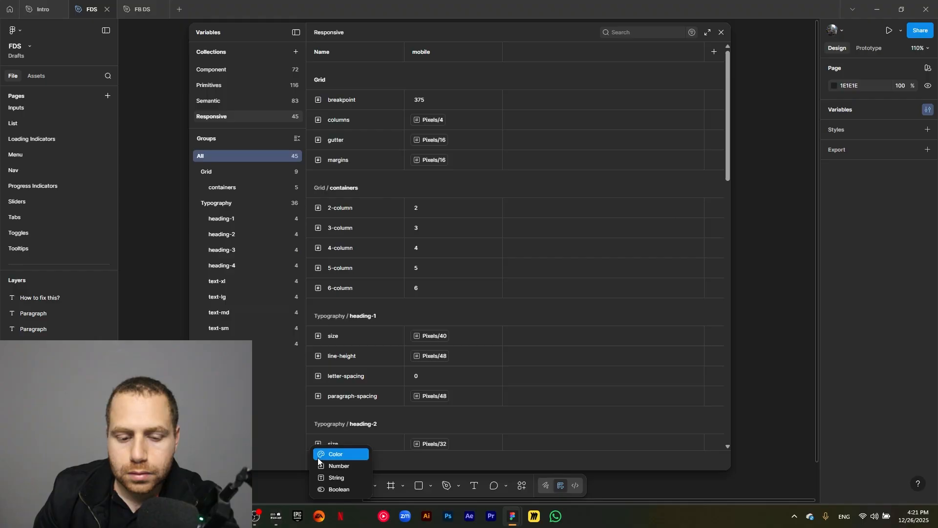
click(345, 464)
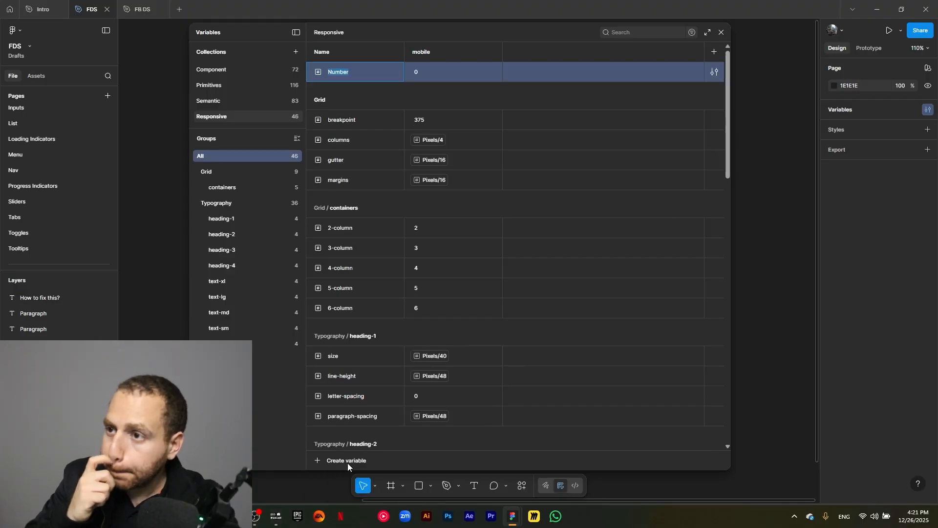
text(R)
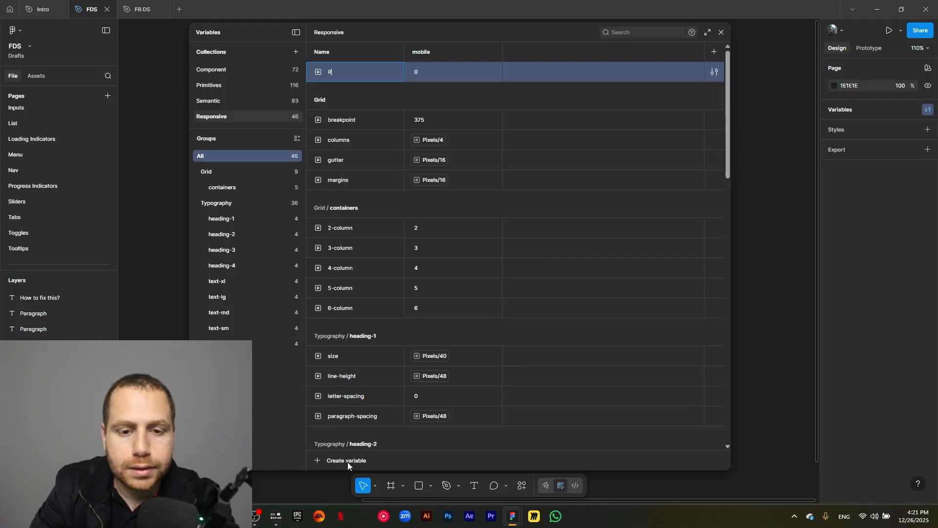
text(adius)
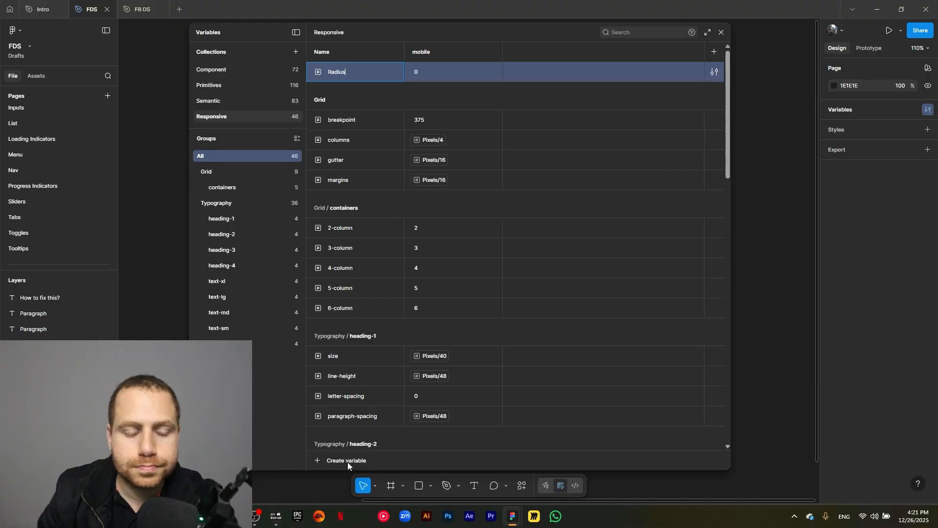
key(Return)
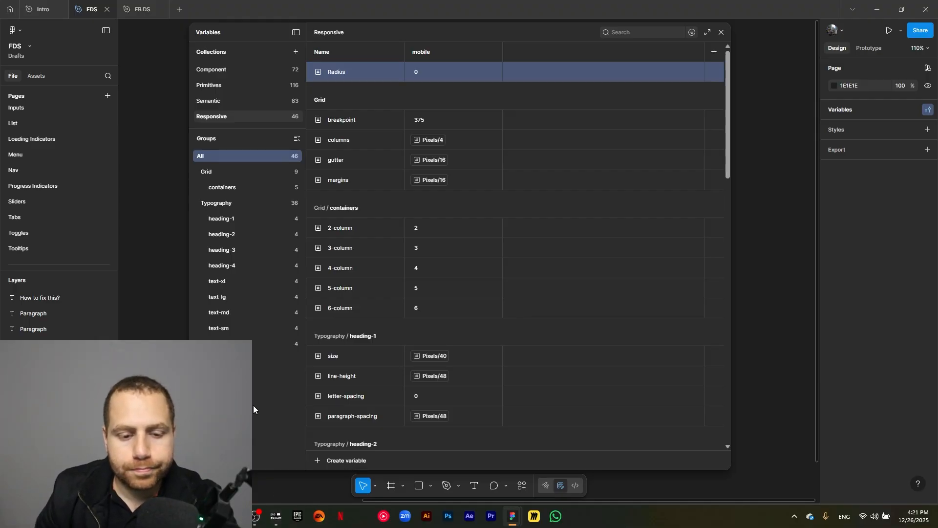
- Rename the variable to Radius/button so it sits in a Radius group, and open that group
double_click(352, 73)
text(/)
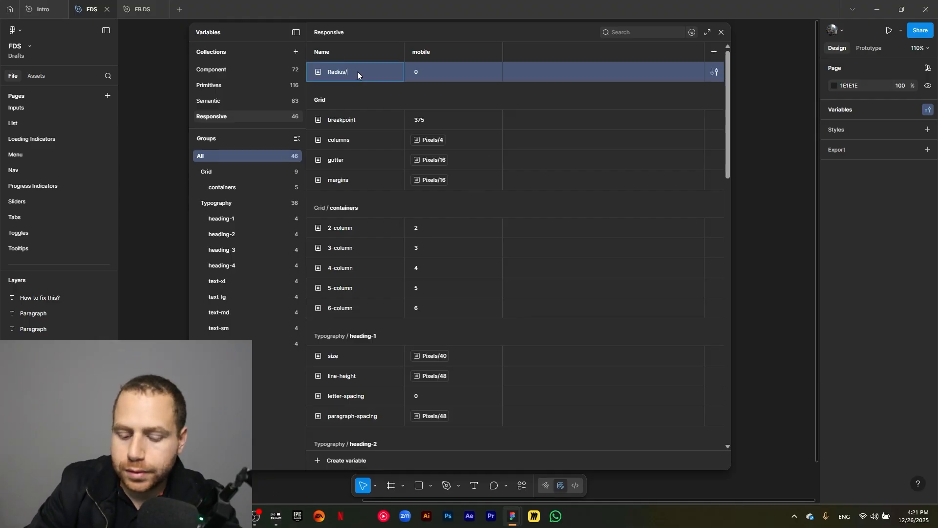
text(button)
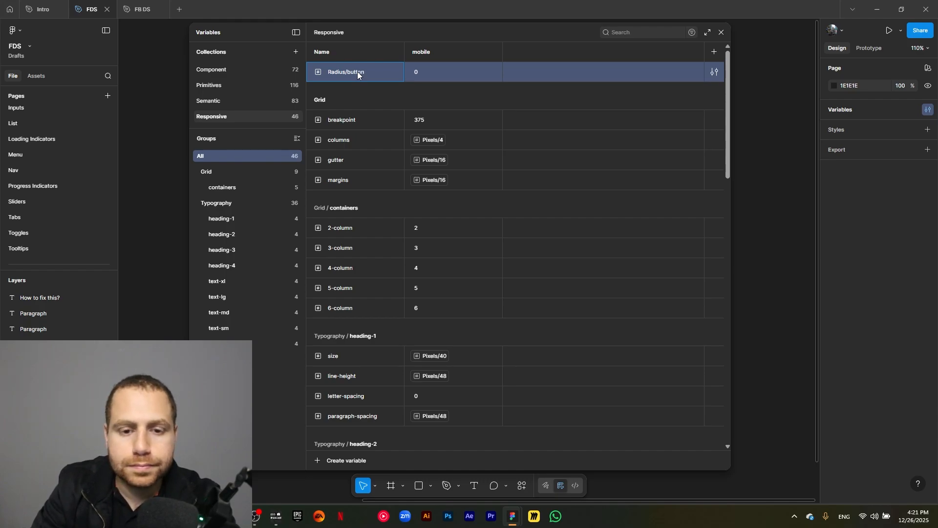
key(Return)
click(234, 360)
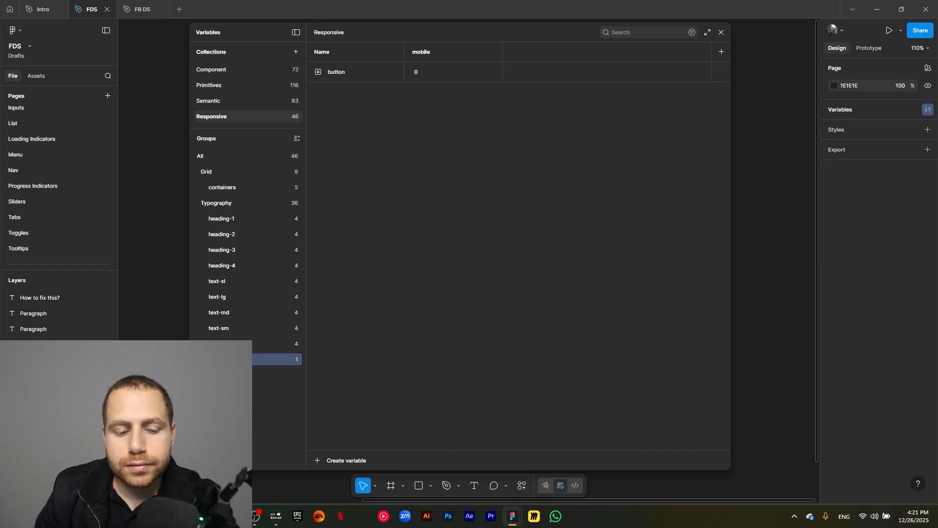
- Set the button radius variable's mobile value to 6
click(430, 72)
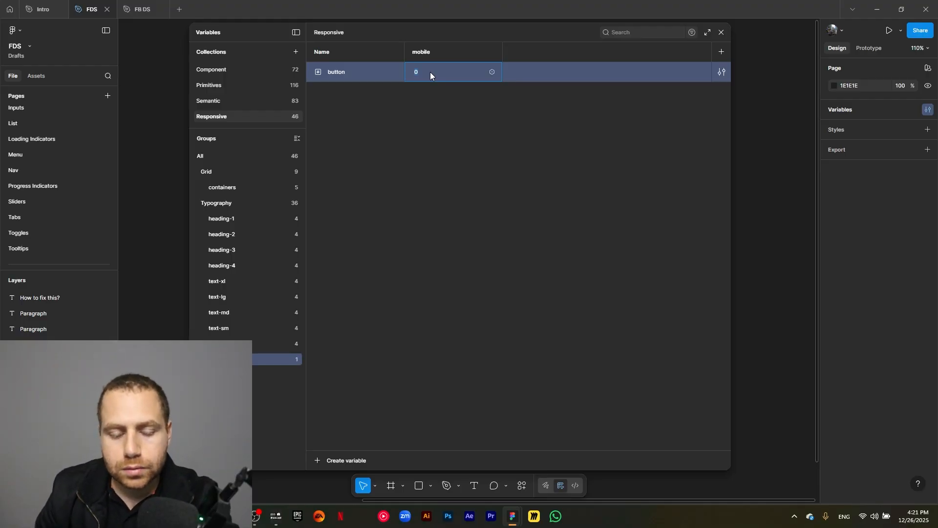
text(6)
click(415, 115)
- Duplicate the button variable, rename the copy cards and set its value to 12
click(377, 77)
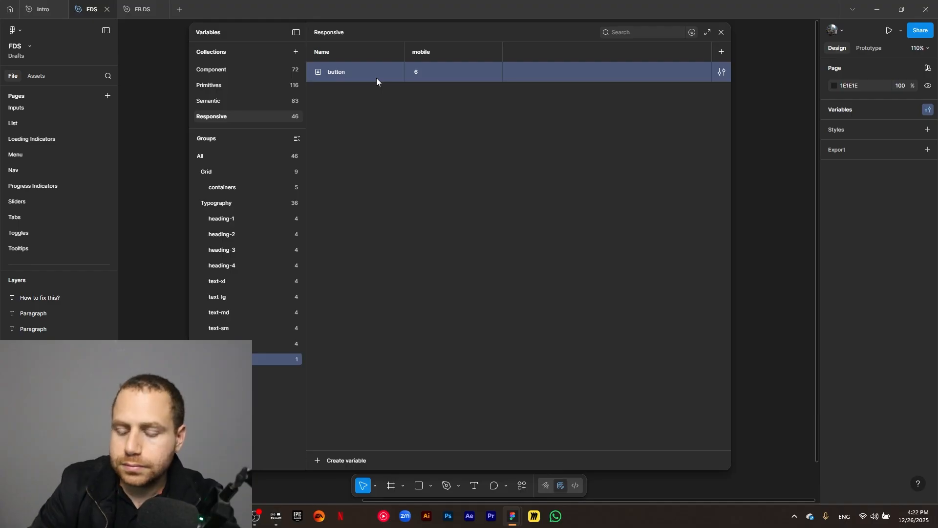
key(ctrl+d)
text(cards)
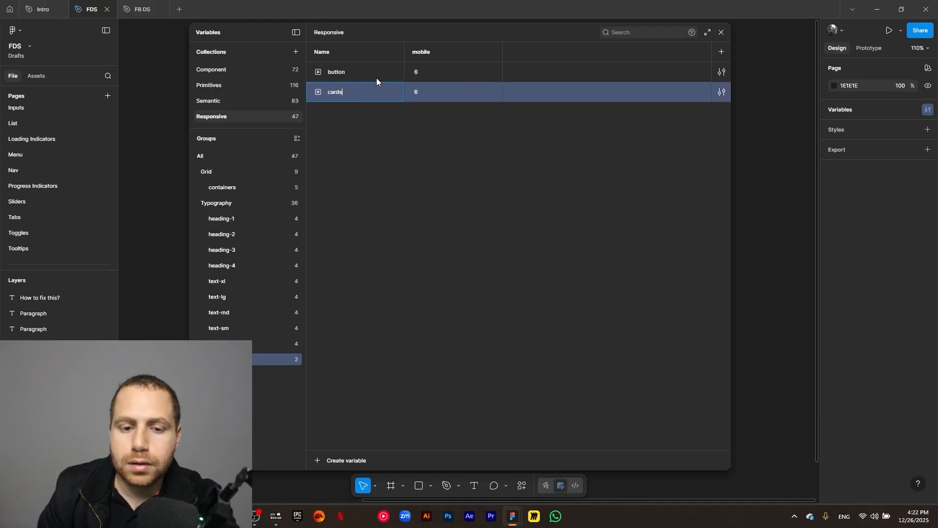
click(423, 92)
text(12)
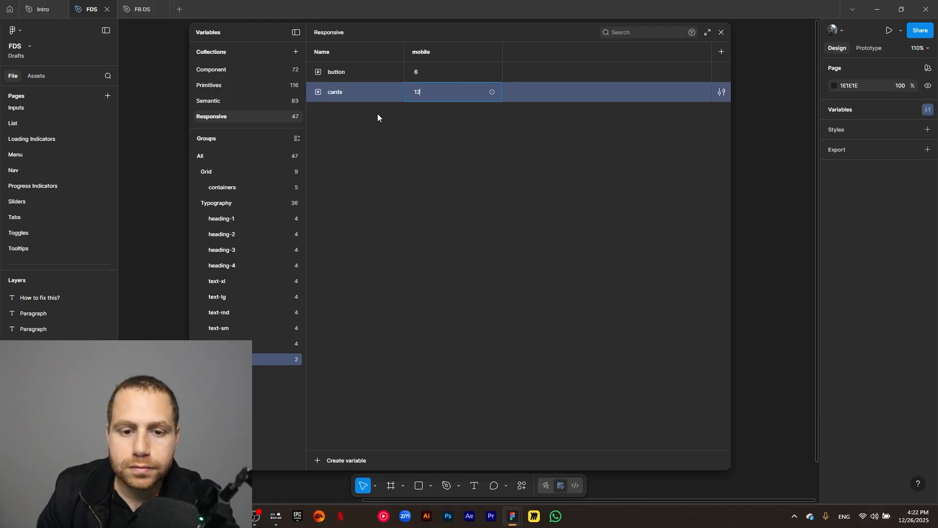
- Duplicate the cards variable, rename the copy avatar and set its value to 9999
click(367, 95)
key(ctrl+d)
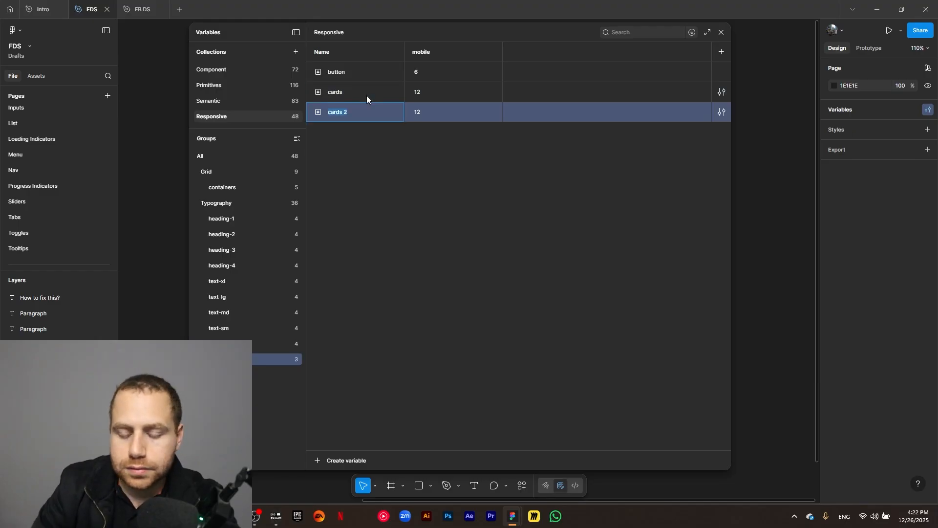
text(avatar)
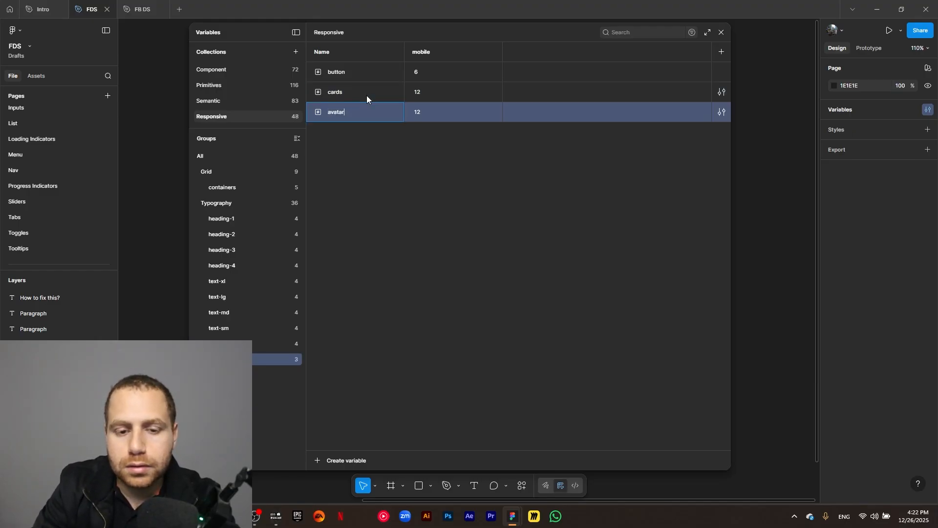
click(437, 112)
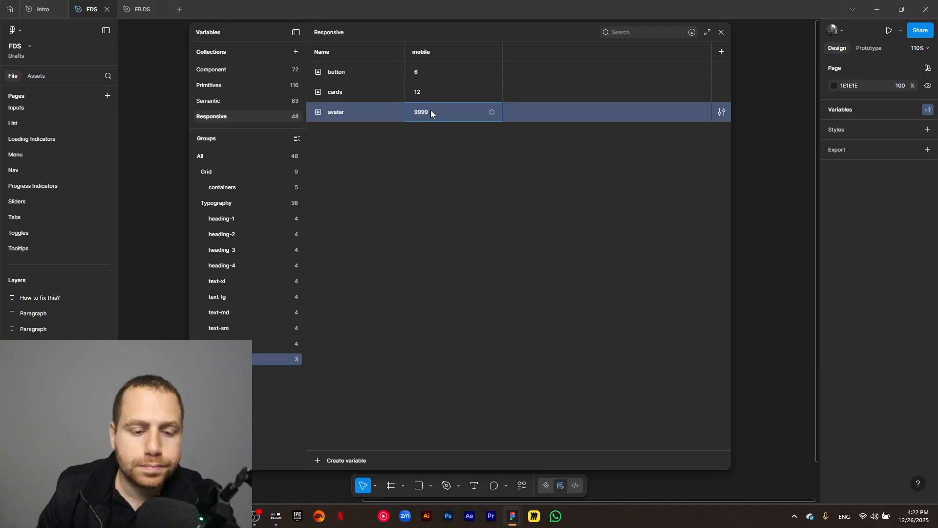
click(450, 283)
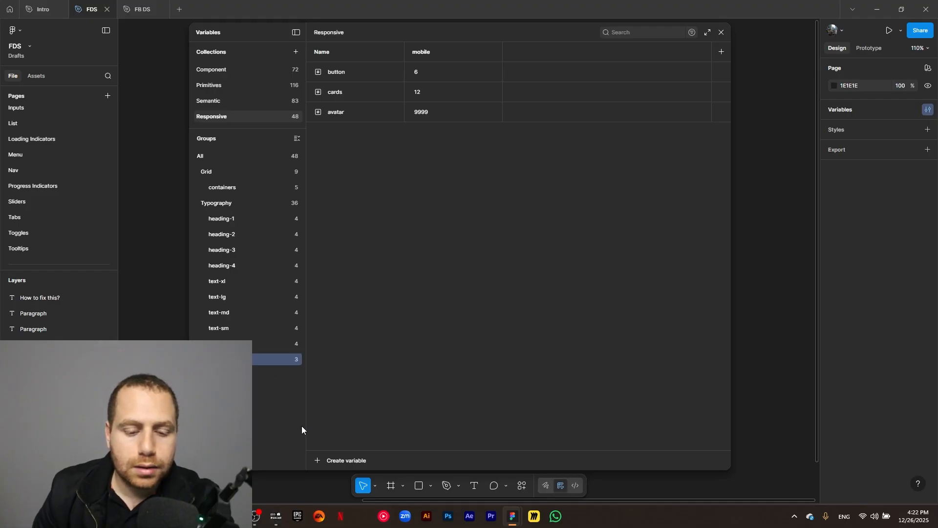
- Close the Variables window
click(321, 467)
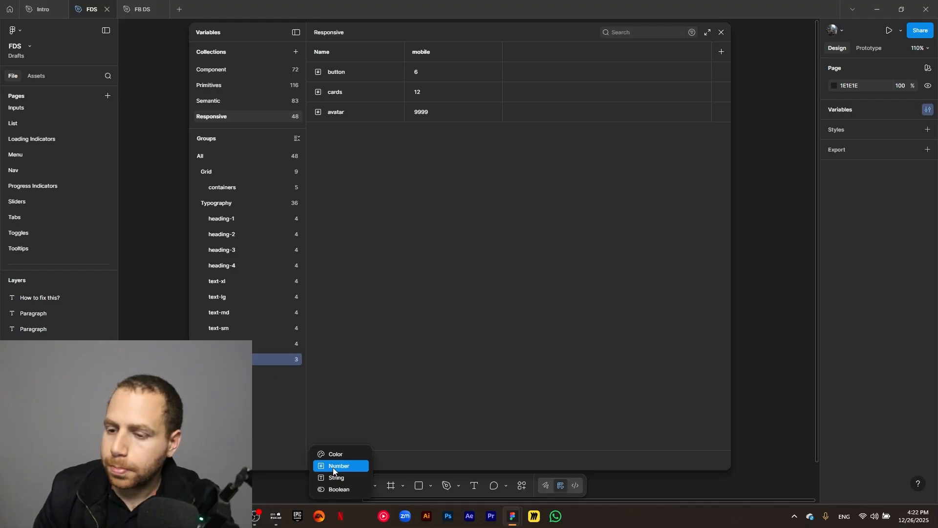
click(330, 377)
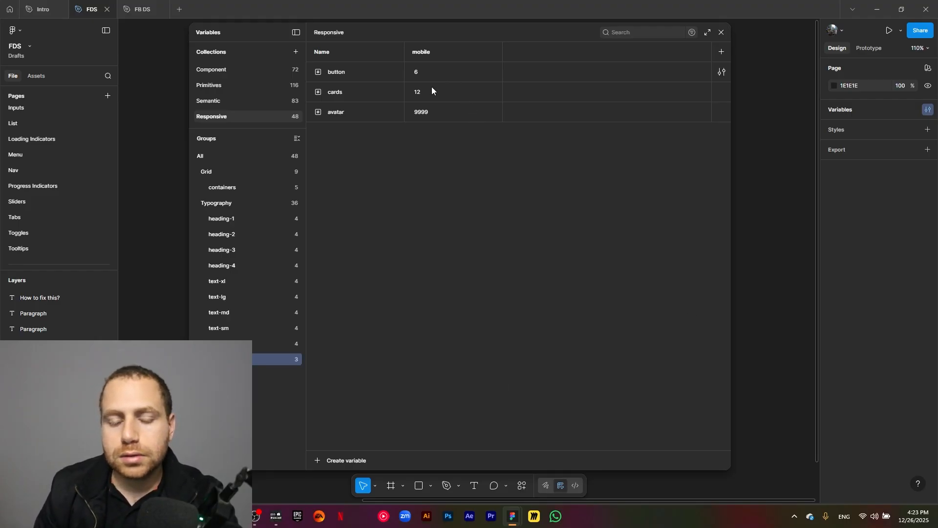
click(722, 33)
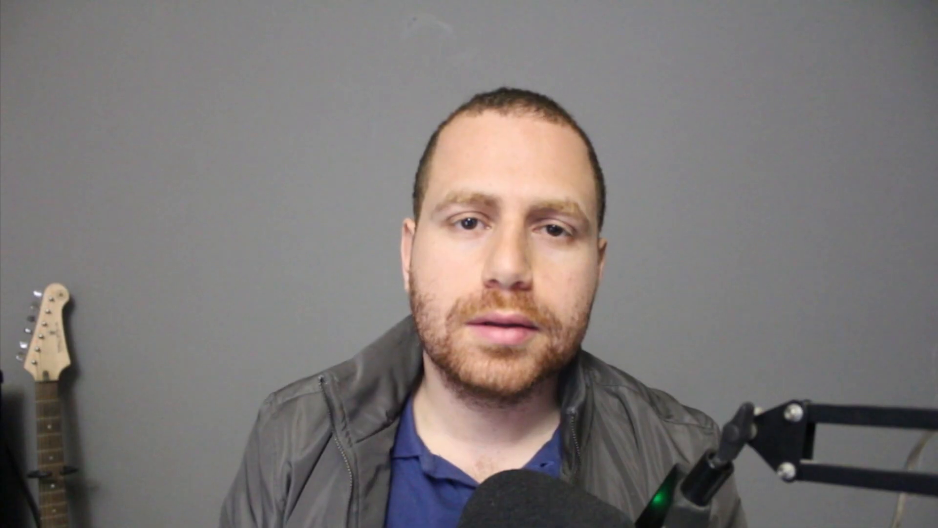